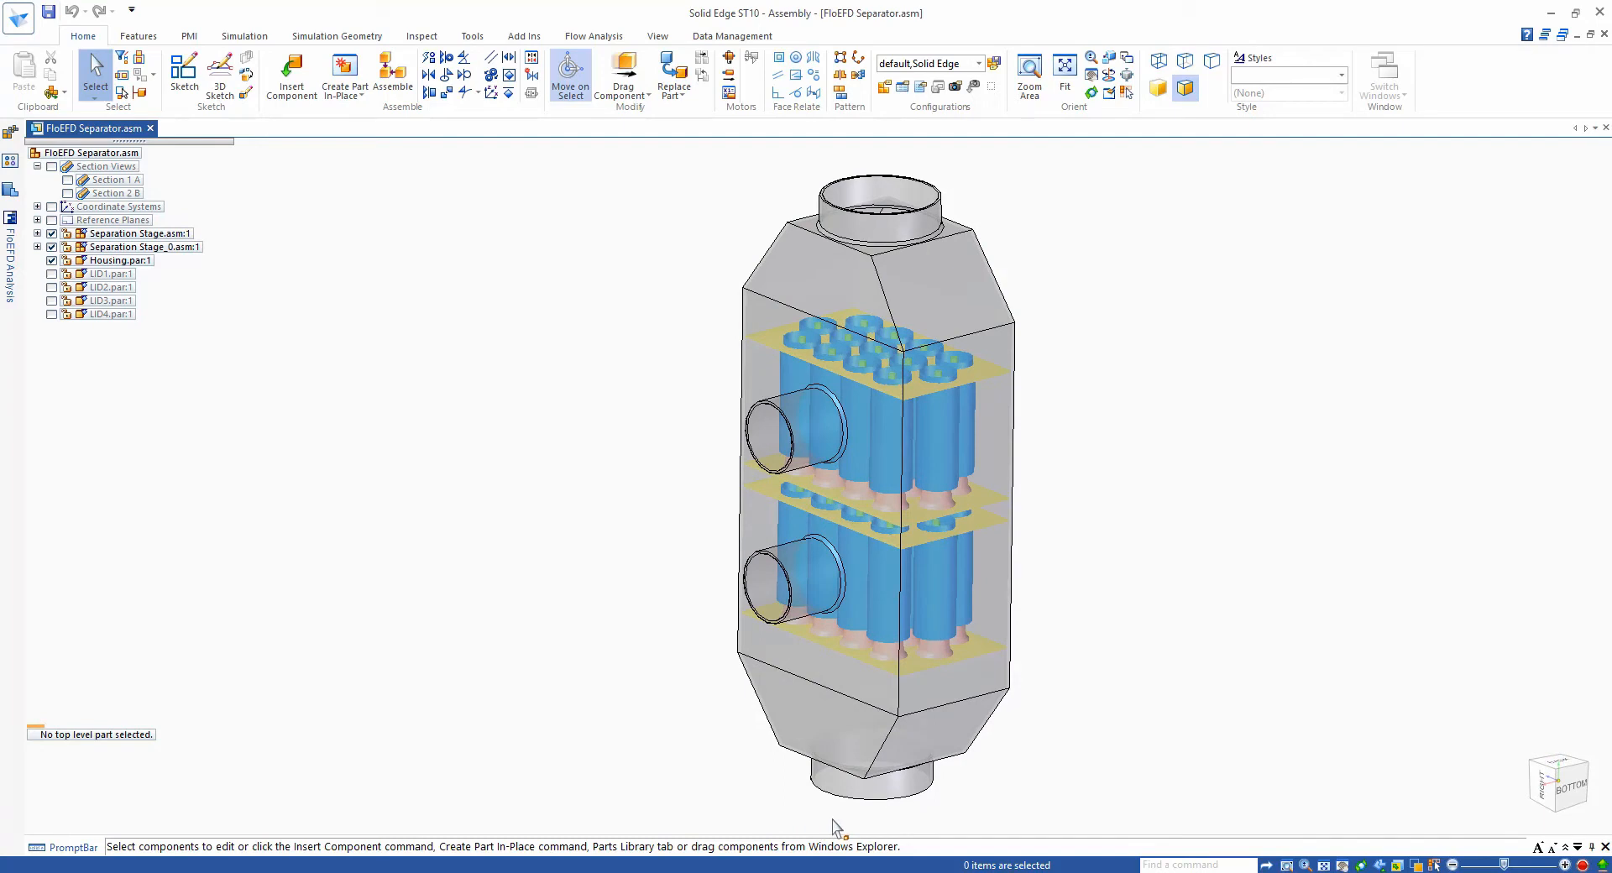
- Open the first VORTEX TUBE.asm from the Vortex Tubes subassembly of Separation Stage in its own document
middle_drag(661, 798, 60, 246)
click(37, 234)
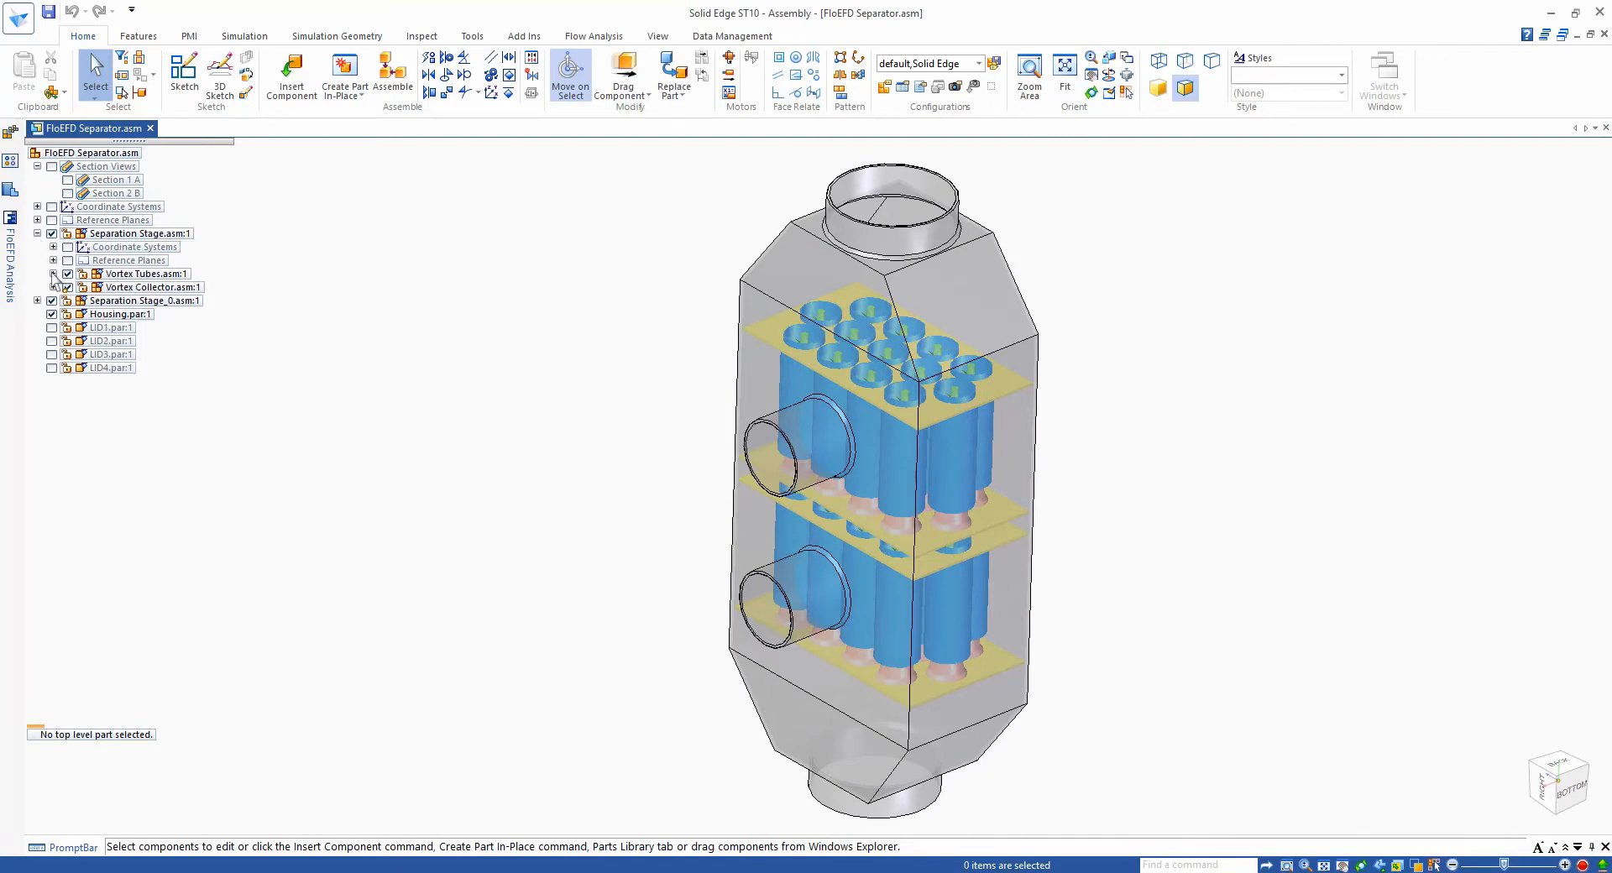
click(52, 274)
click(165, 316)
right_click(165, 316)
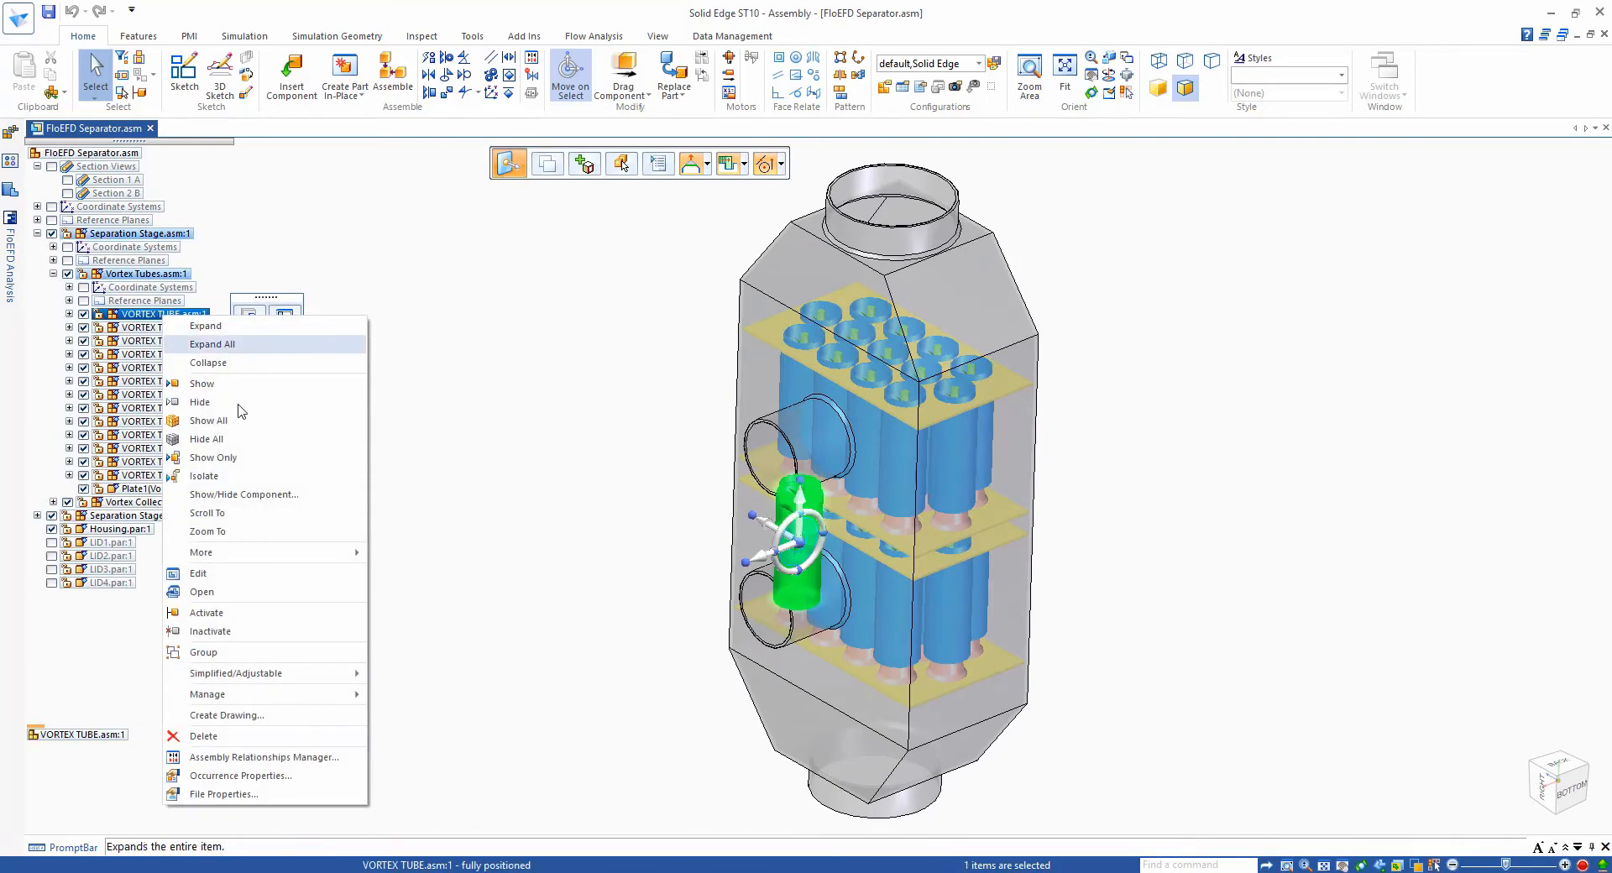
click(225, 596)
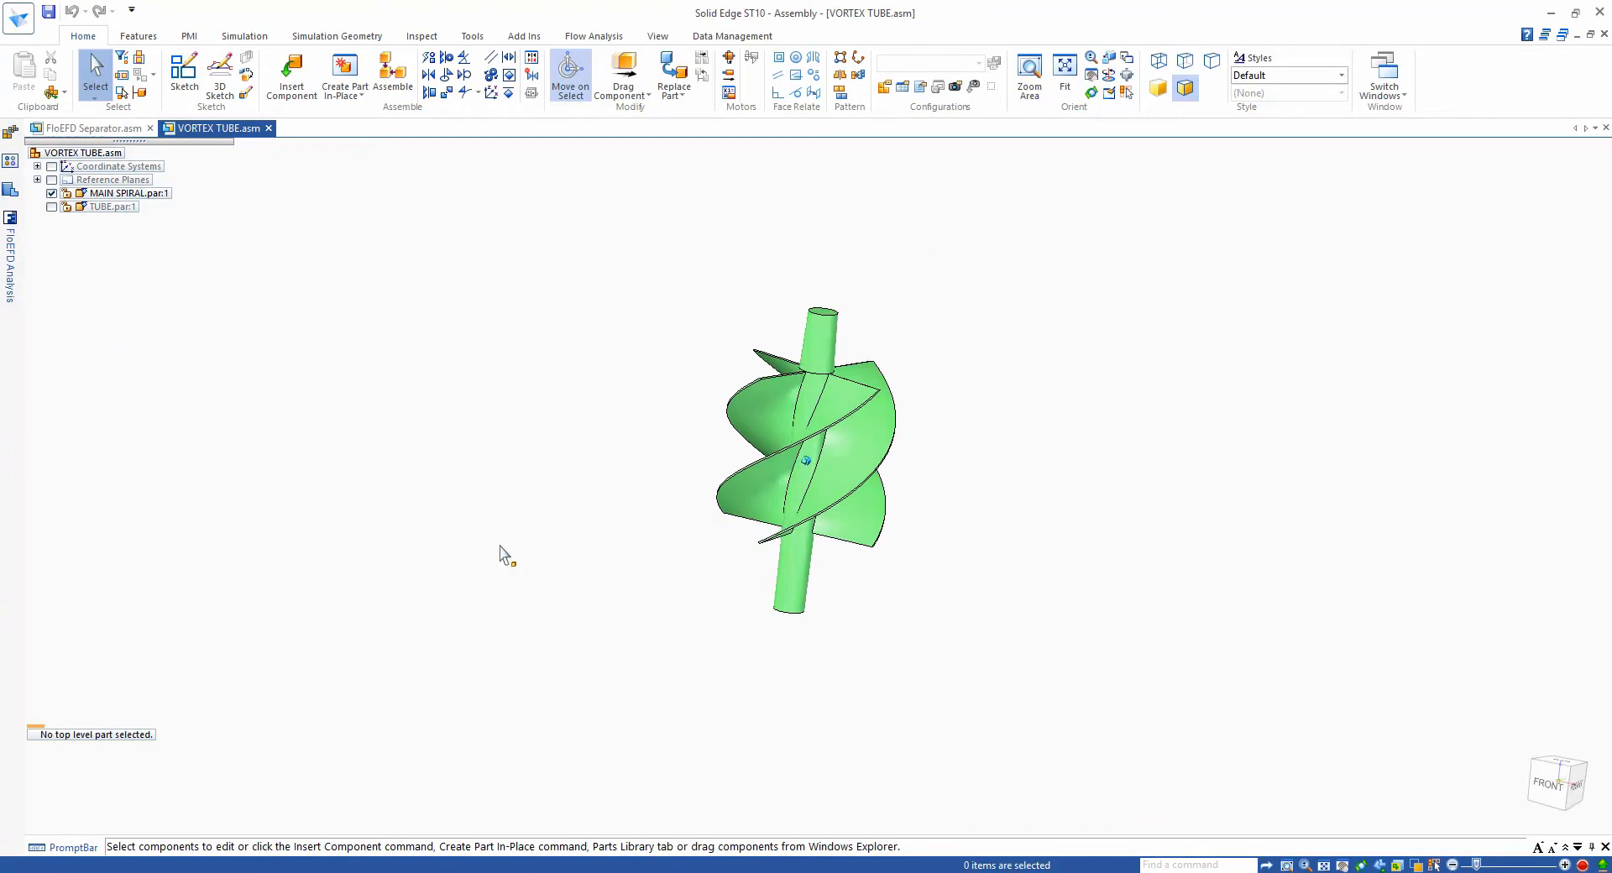
- Show TUBE.par around the main spiral and close the vortex tube document
click(52, 206)
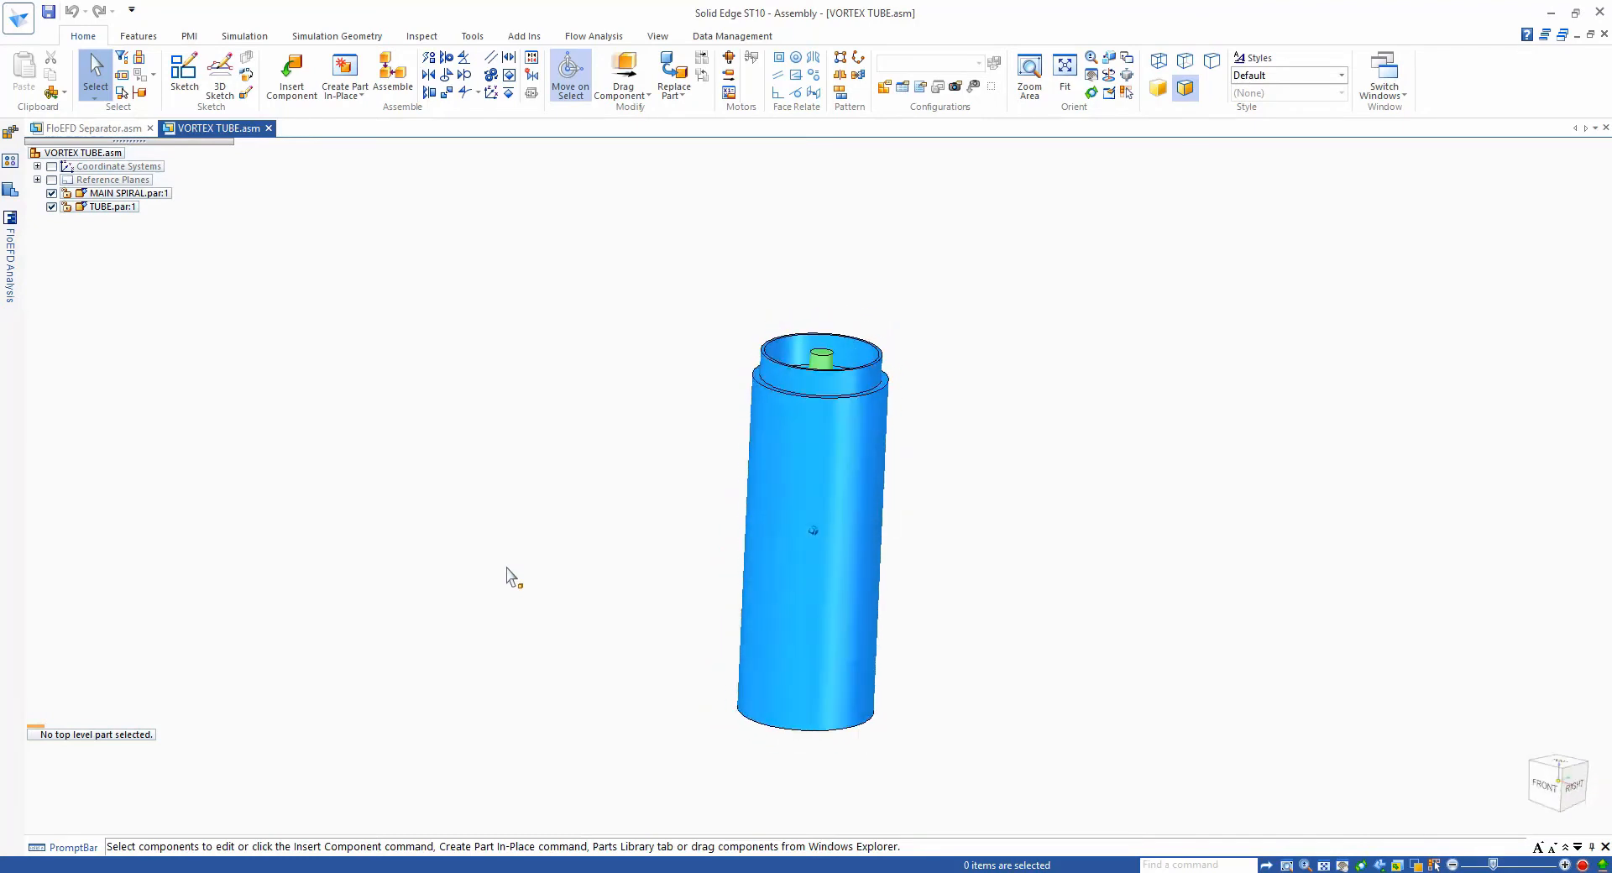
click(269, 129)
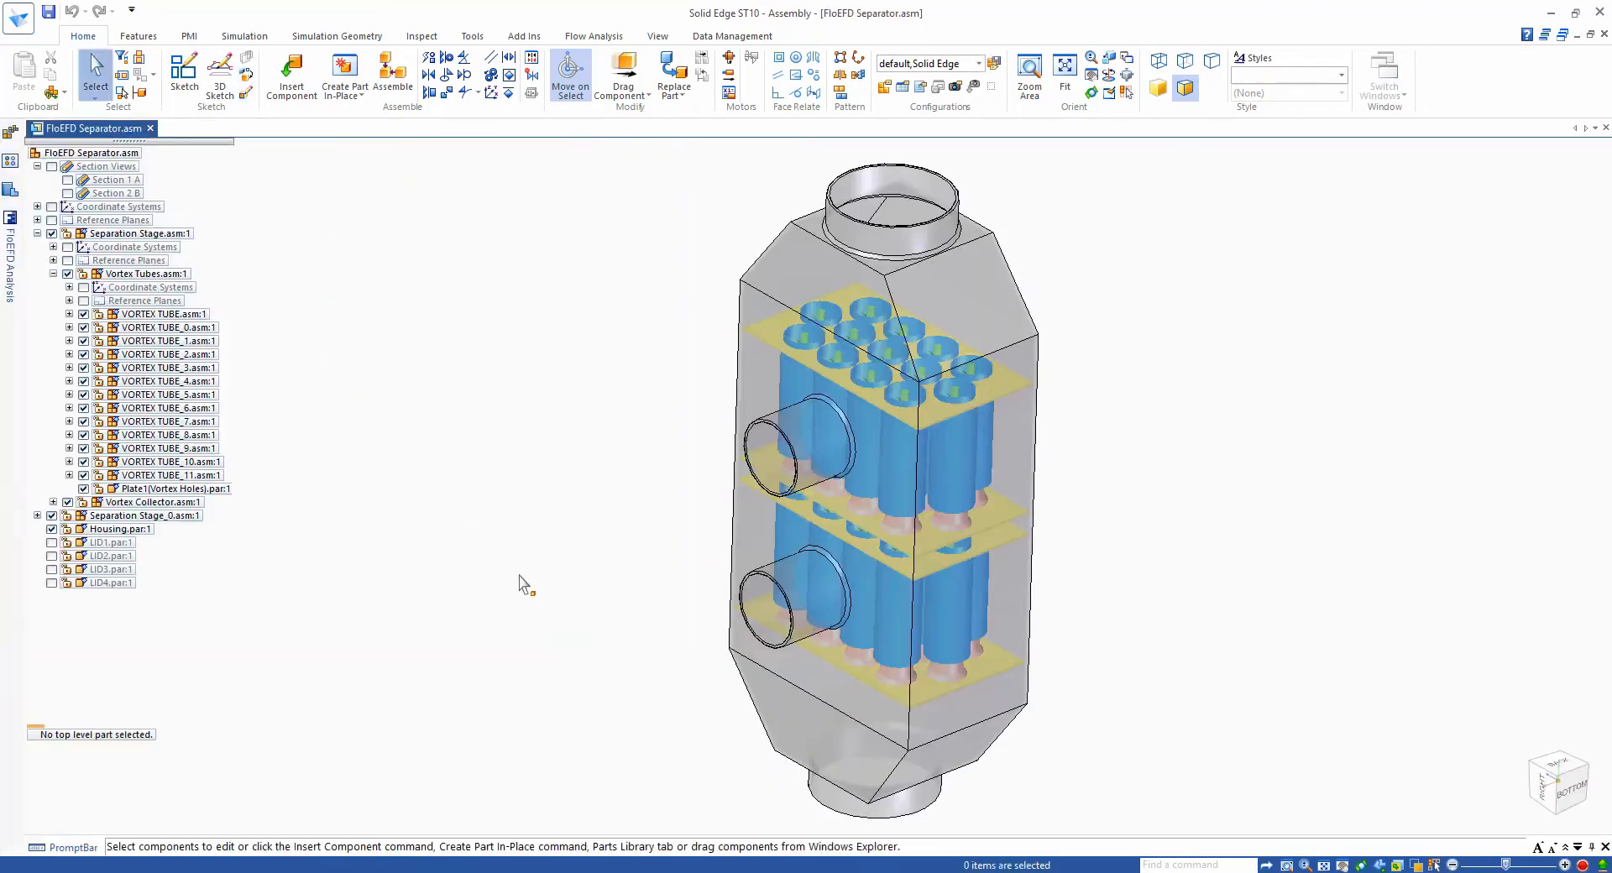
- Run the flow analysis geometry check, display the fluid volume of the separator, and close the check
click(593, 36)
click(763, 60)
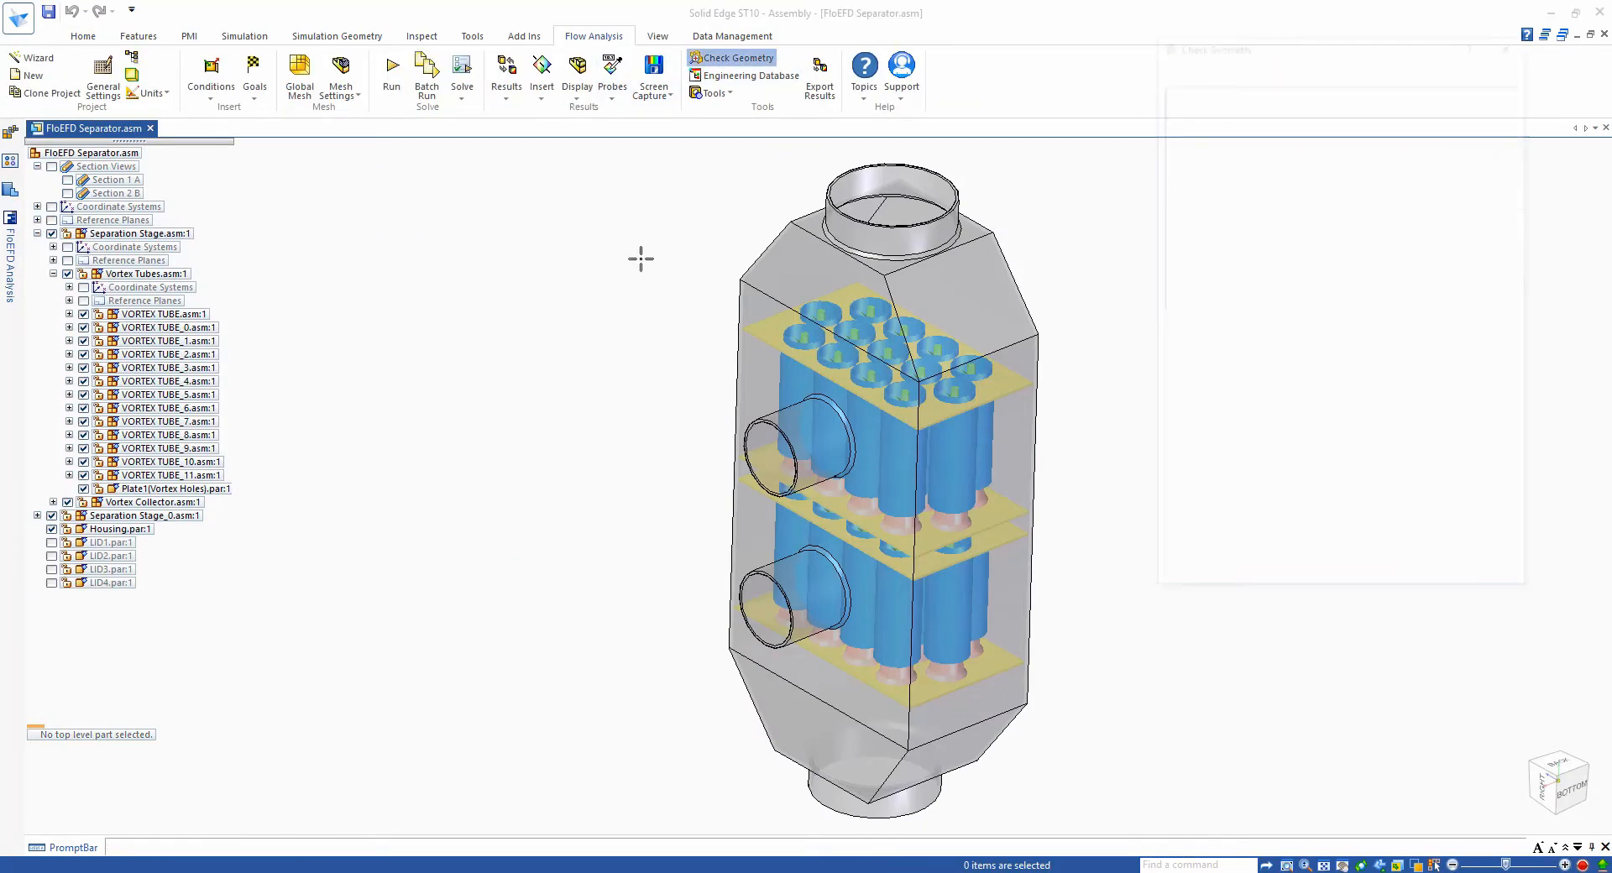
click(1312, 544)
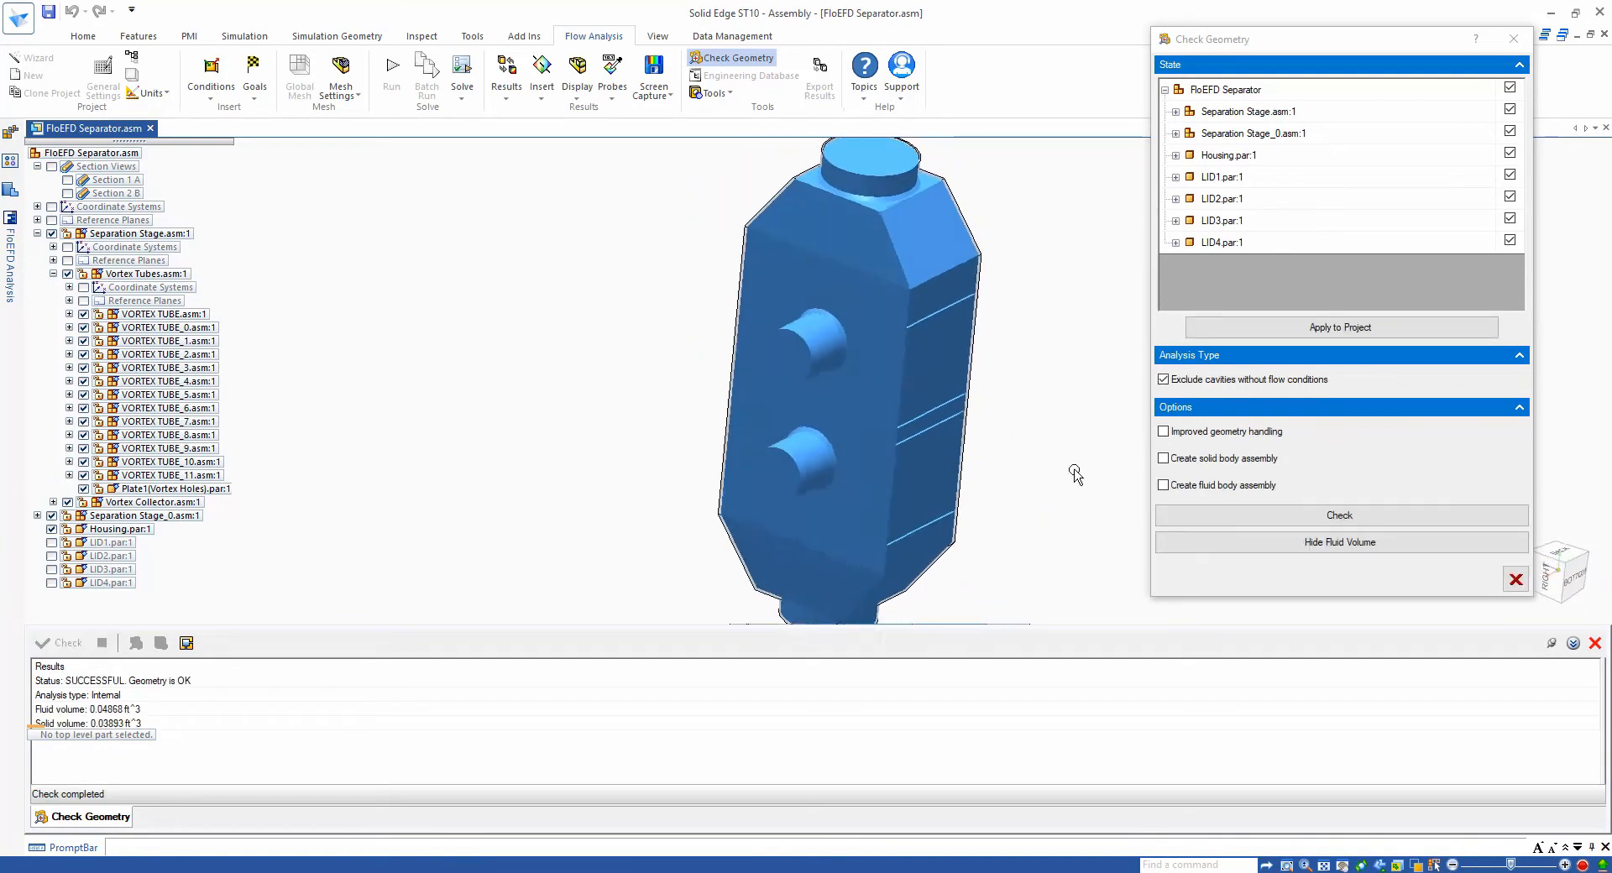
click(1515, 579)
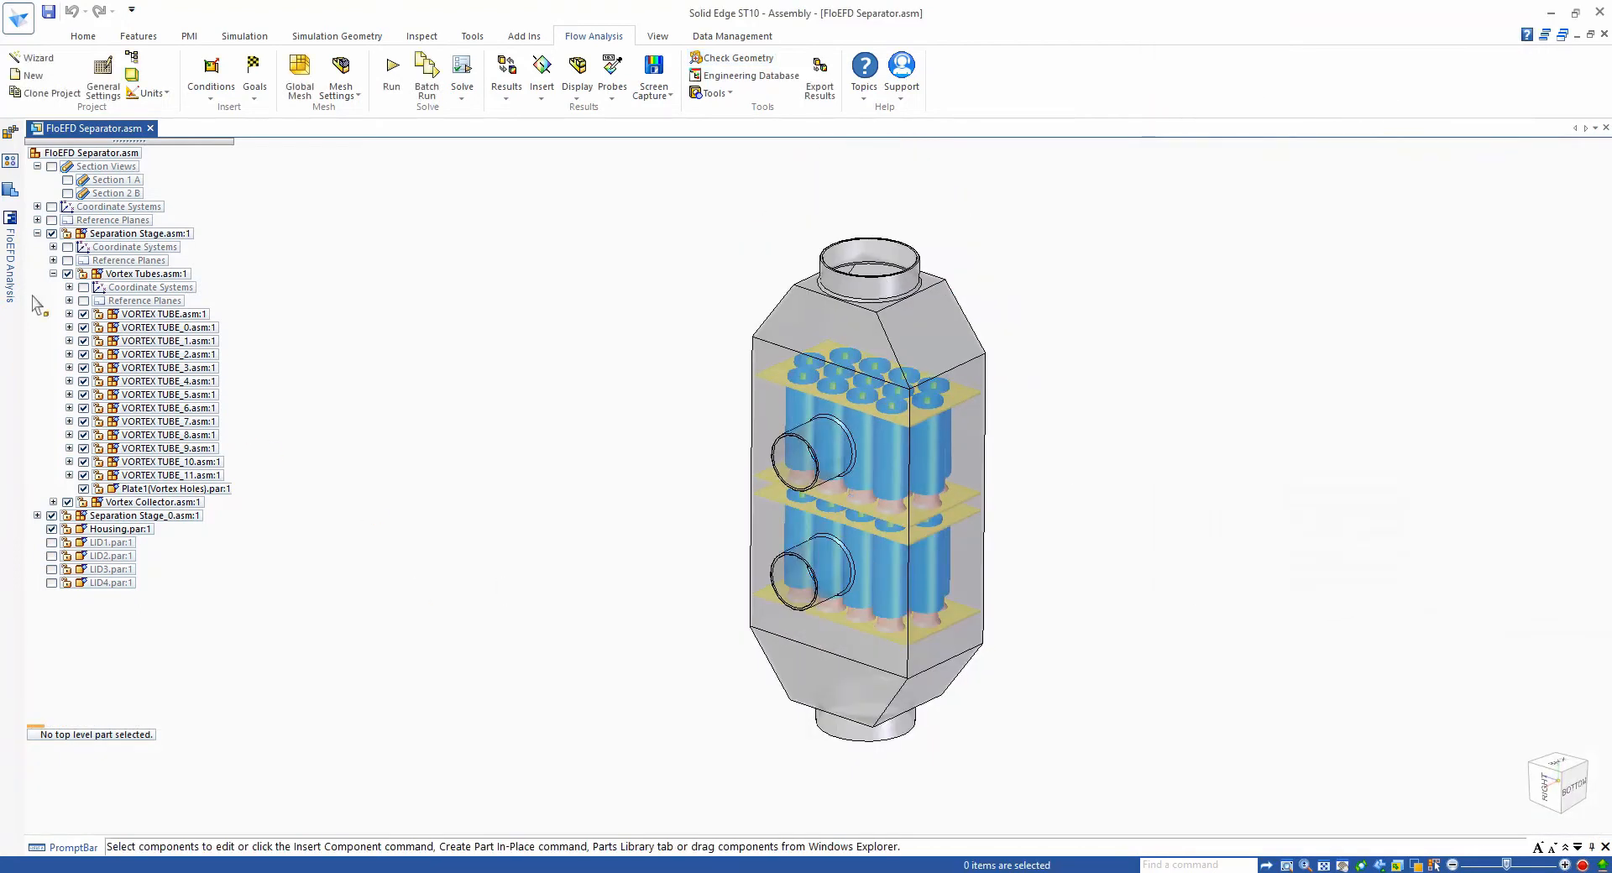
- Pin the FloEFD Analysis tree open and highlight Inlet Volume Flow 1 and the three environment pressure boundary conditions on the model
click(12, 266)
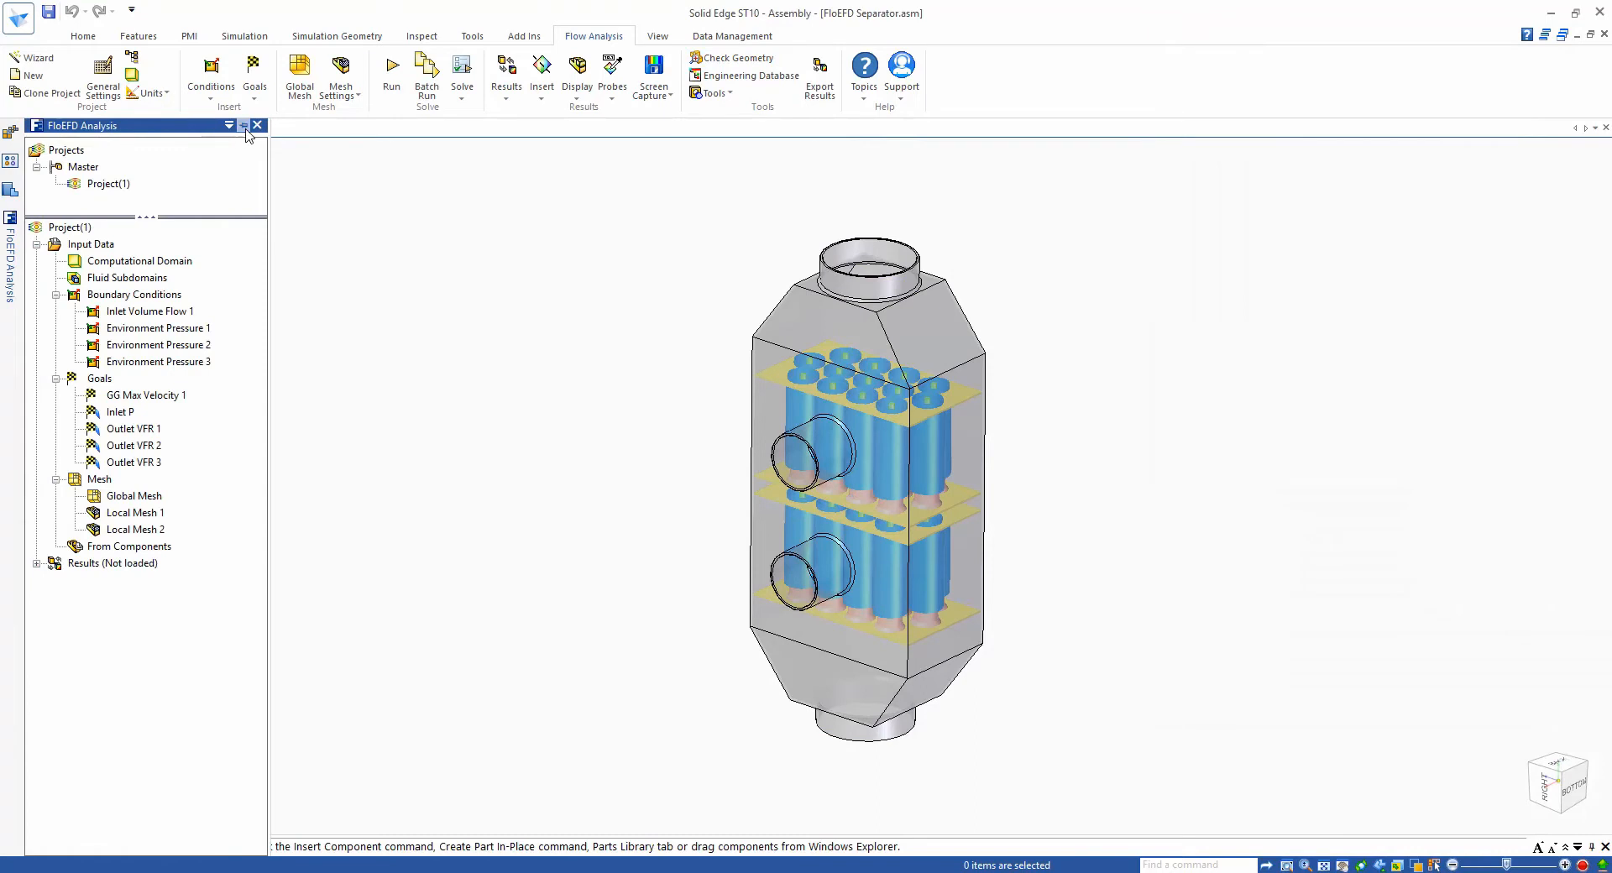
click(245, 126)
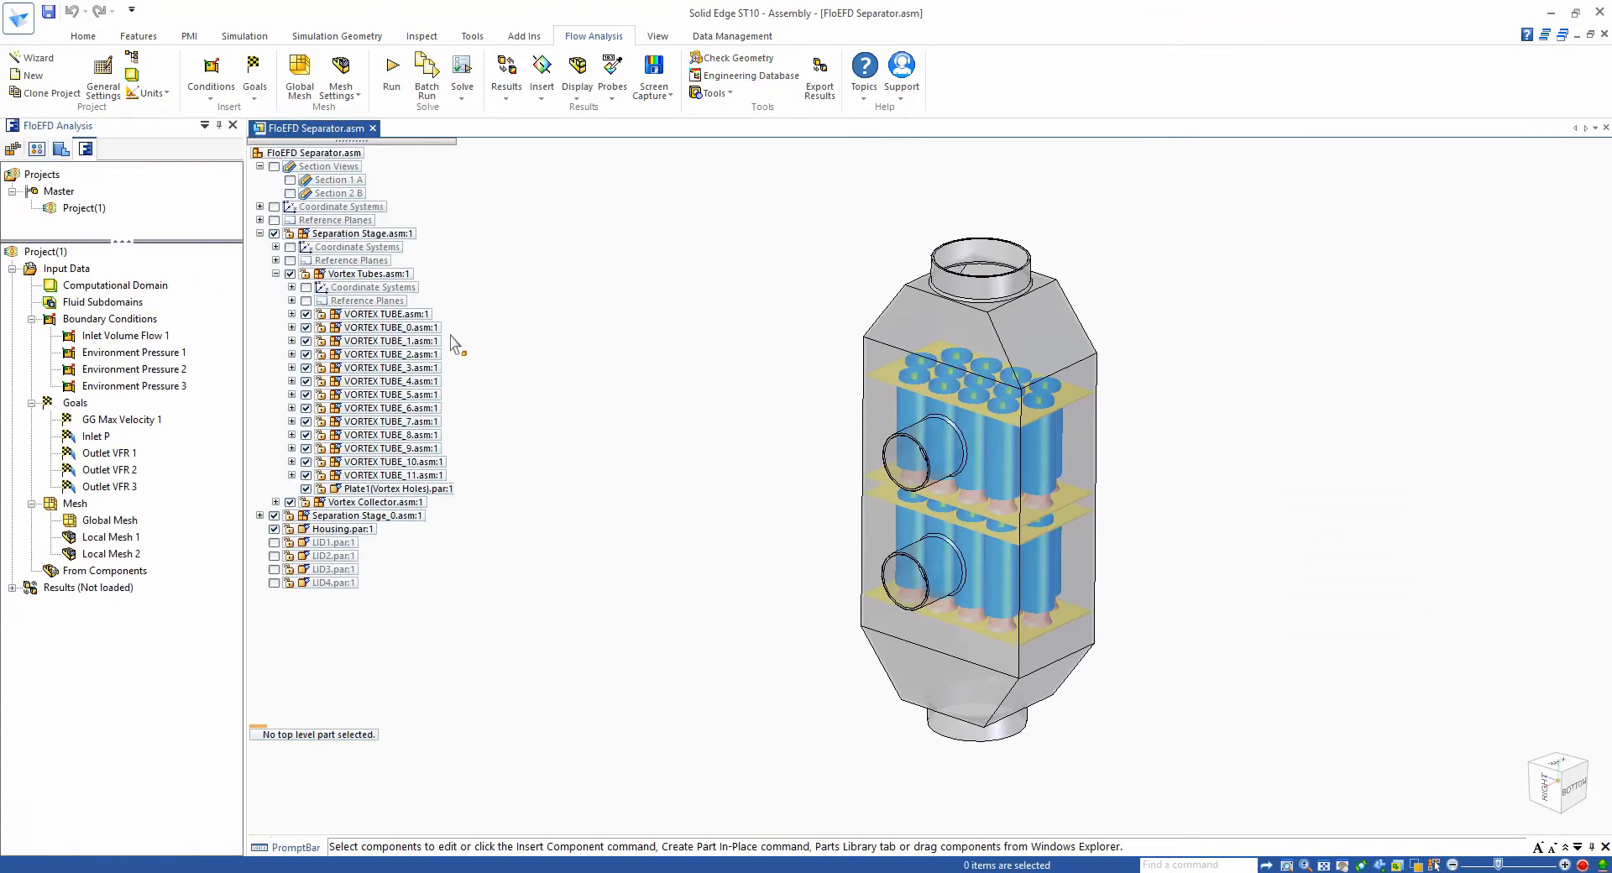
click(141, 337)
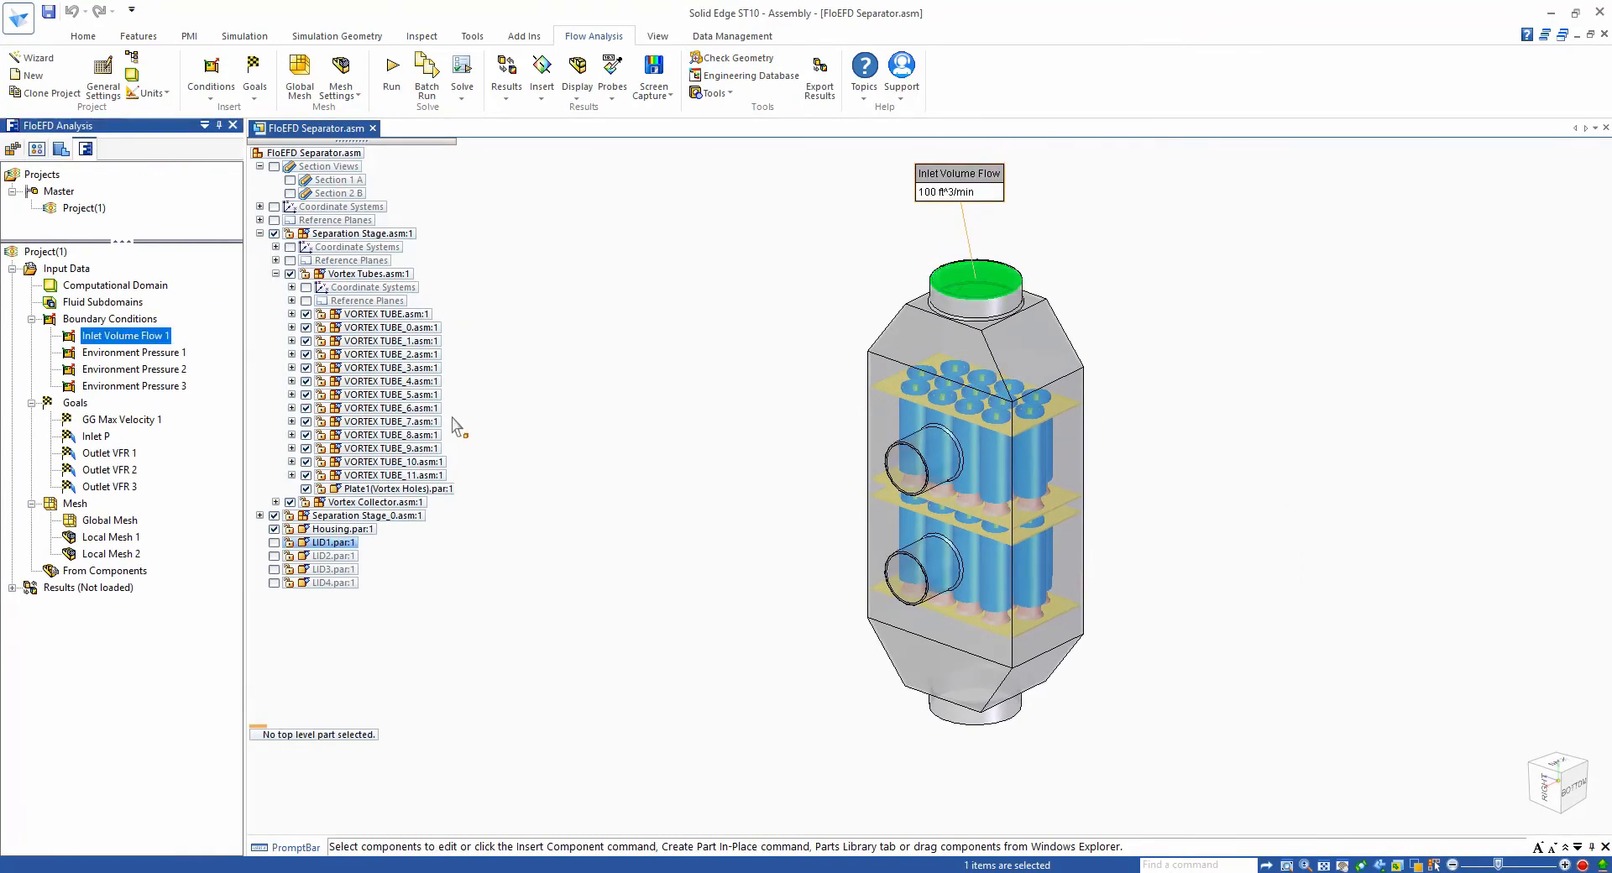
click(169, 353)
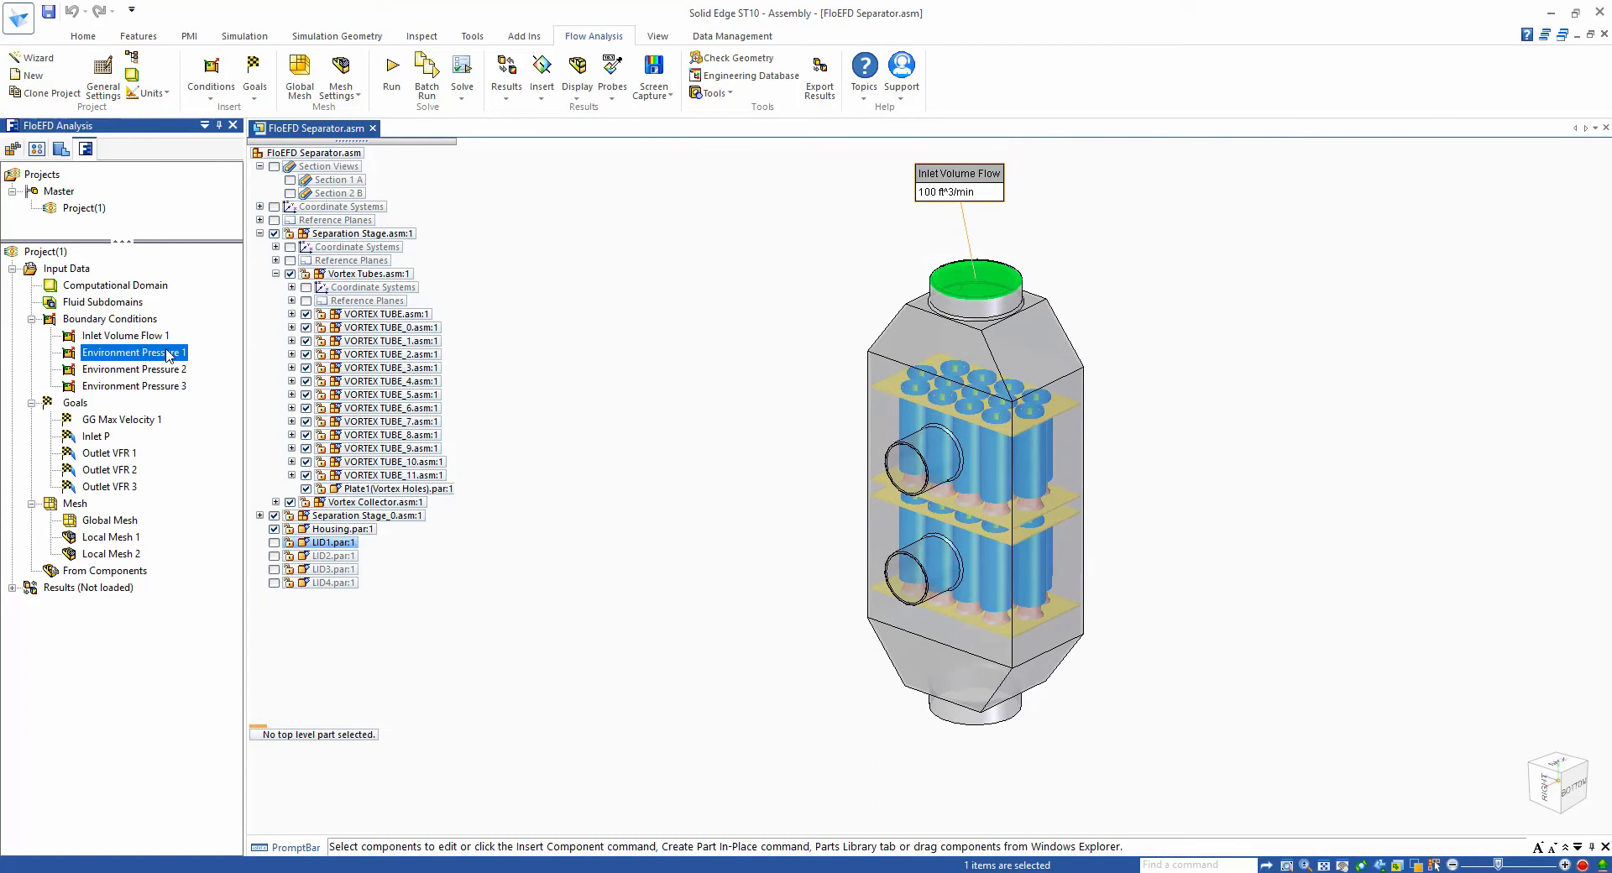
ctrl+click(163, 370)
ctrl+click(167, 387)
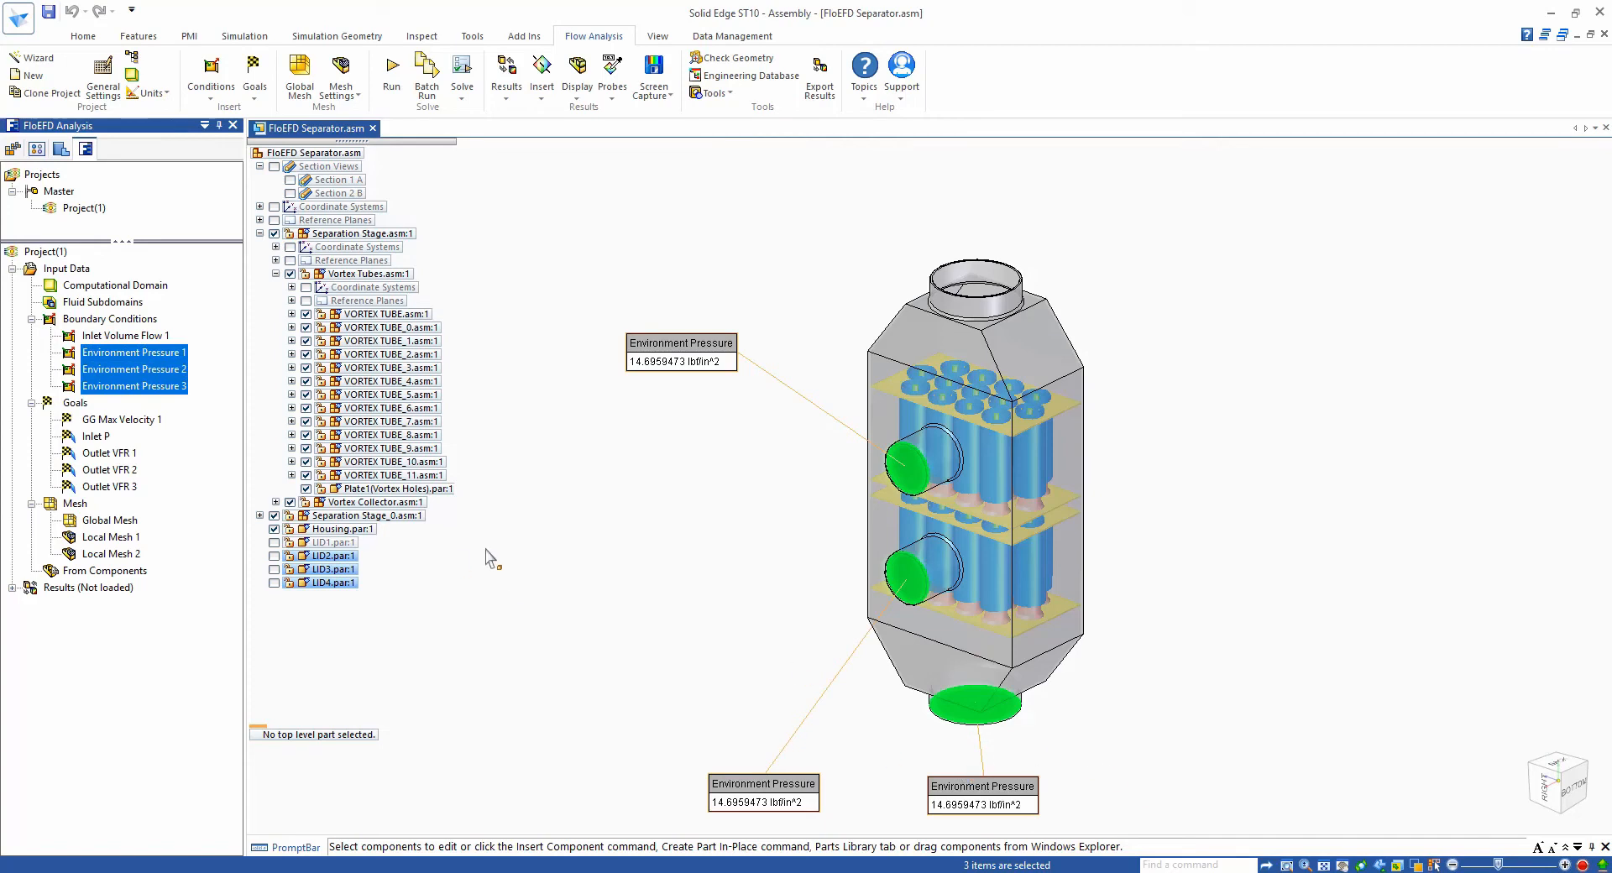
click(538, 640)
- Load the results of Project(1) and display the Mesh 3 plot on the sectioned separator
right_click(98, 590)
click(139, 622)
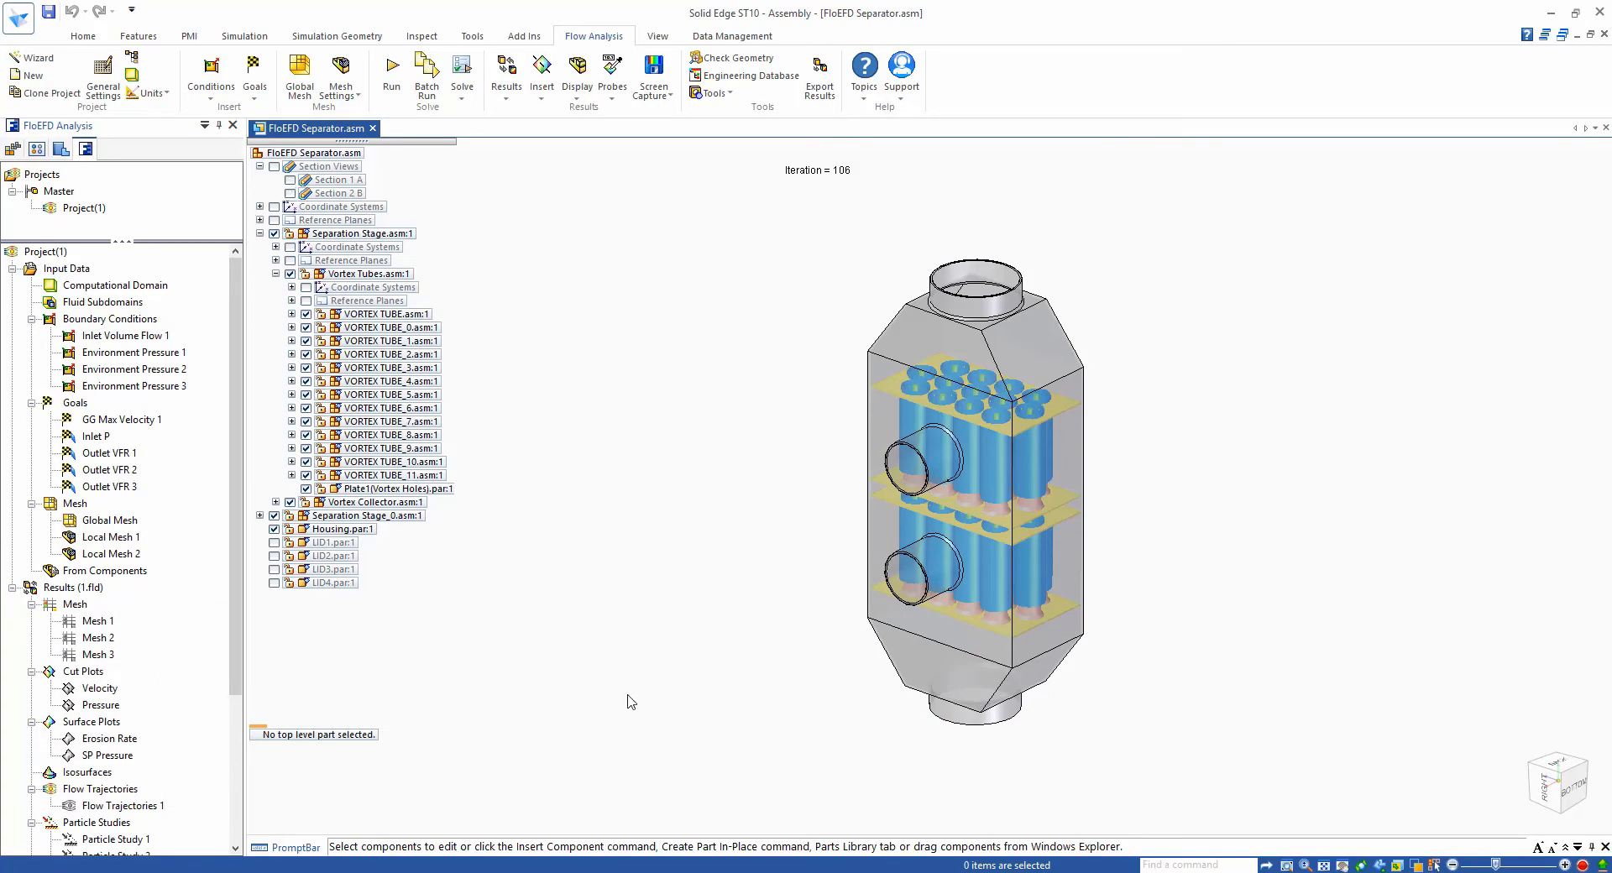
right_click(98, 654)
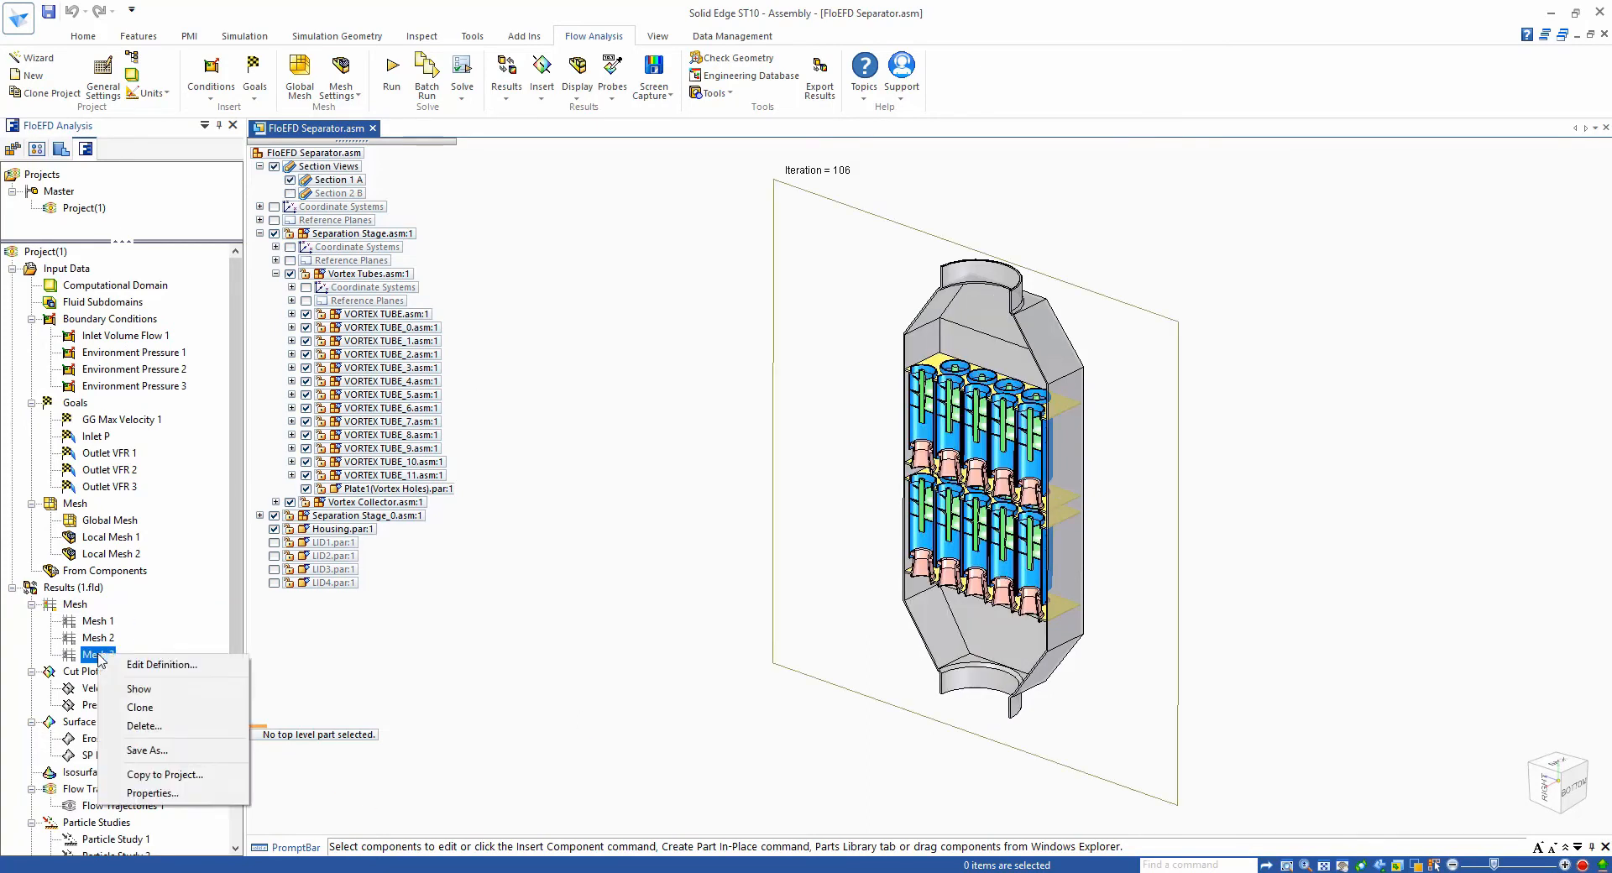
click(252, 687)
click(666, 664)
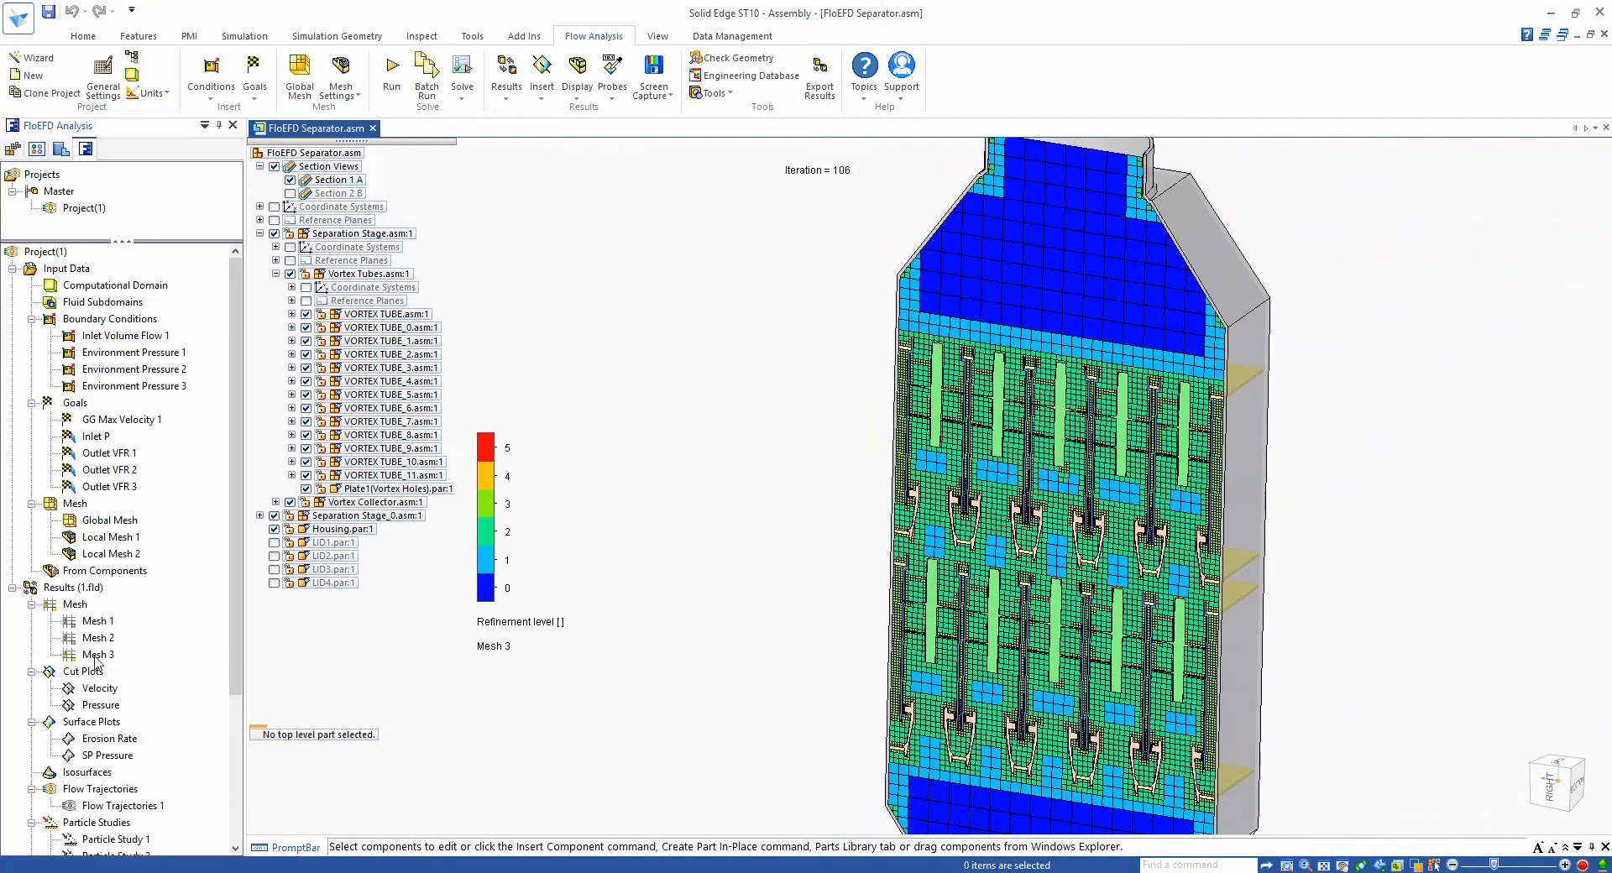
- Replace the Mesh 3 plot with the Velocity cut plot and hide Housing.par
right_click(102, 662)
click(132, 695)
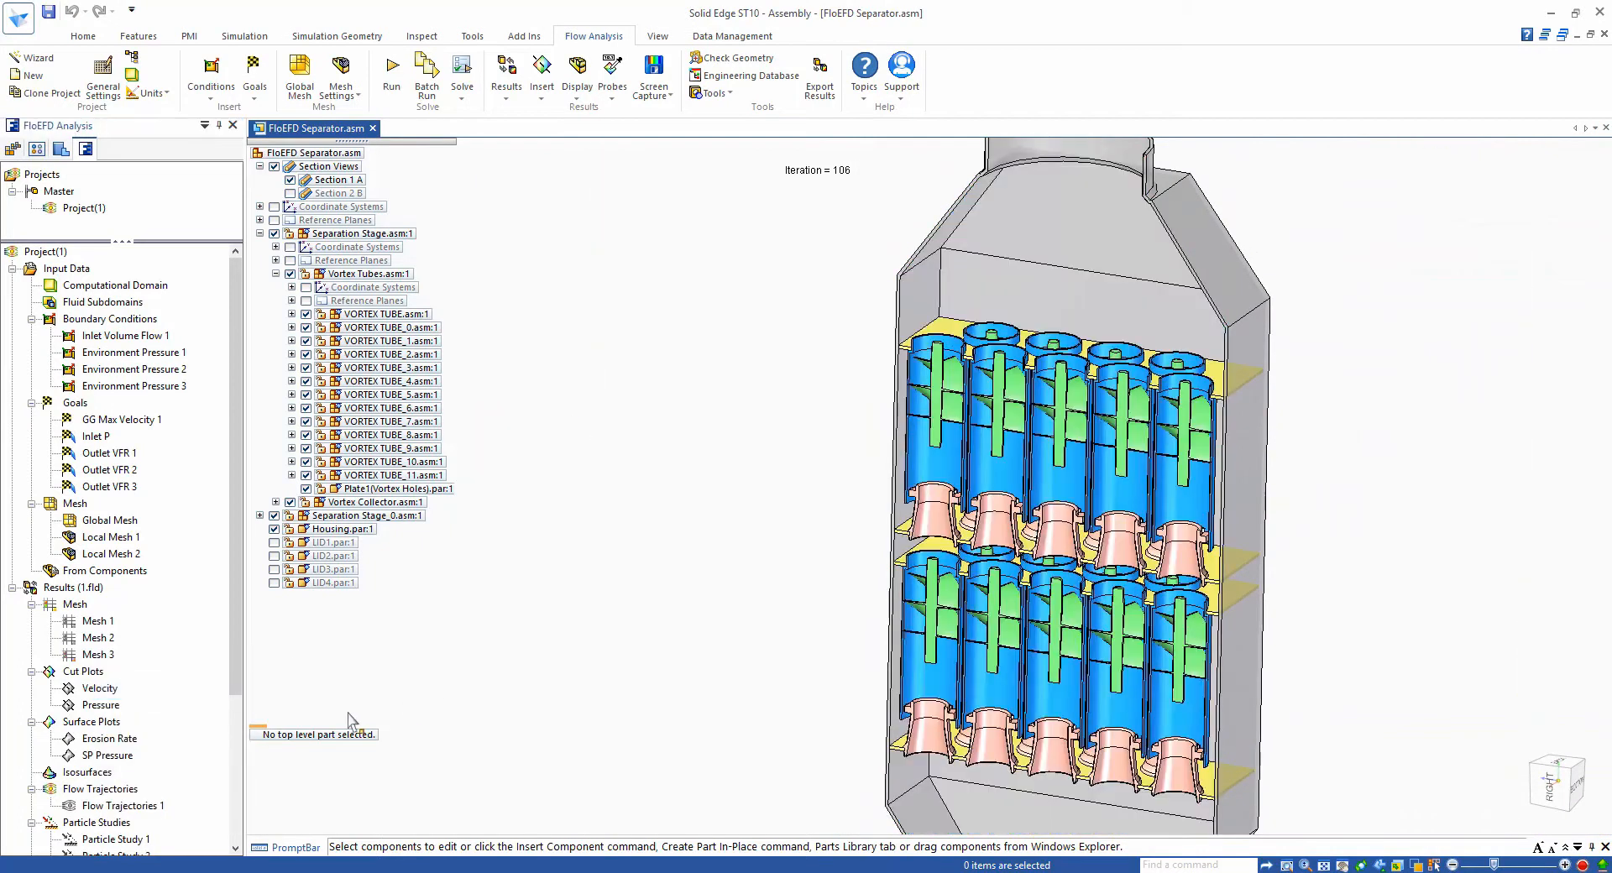
right_click(103, 690)
click(241, 511)
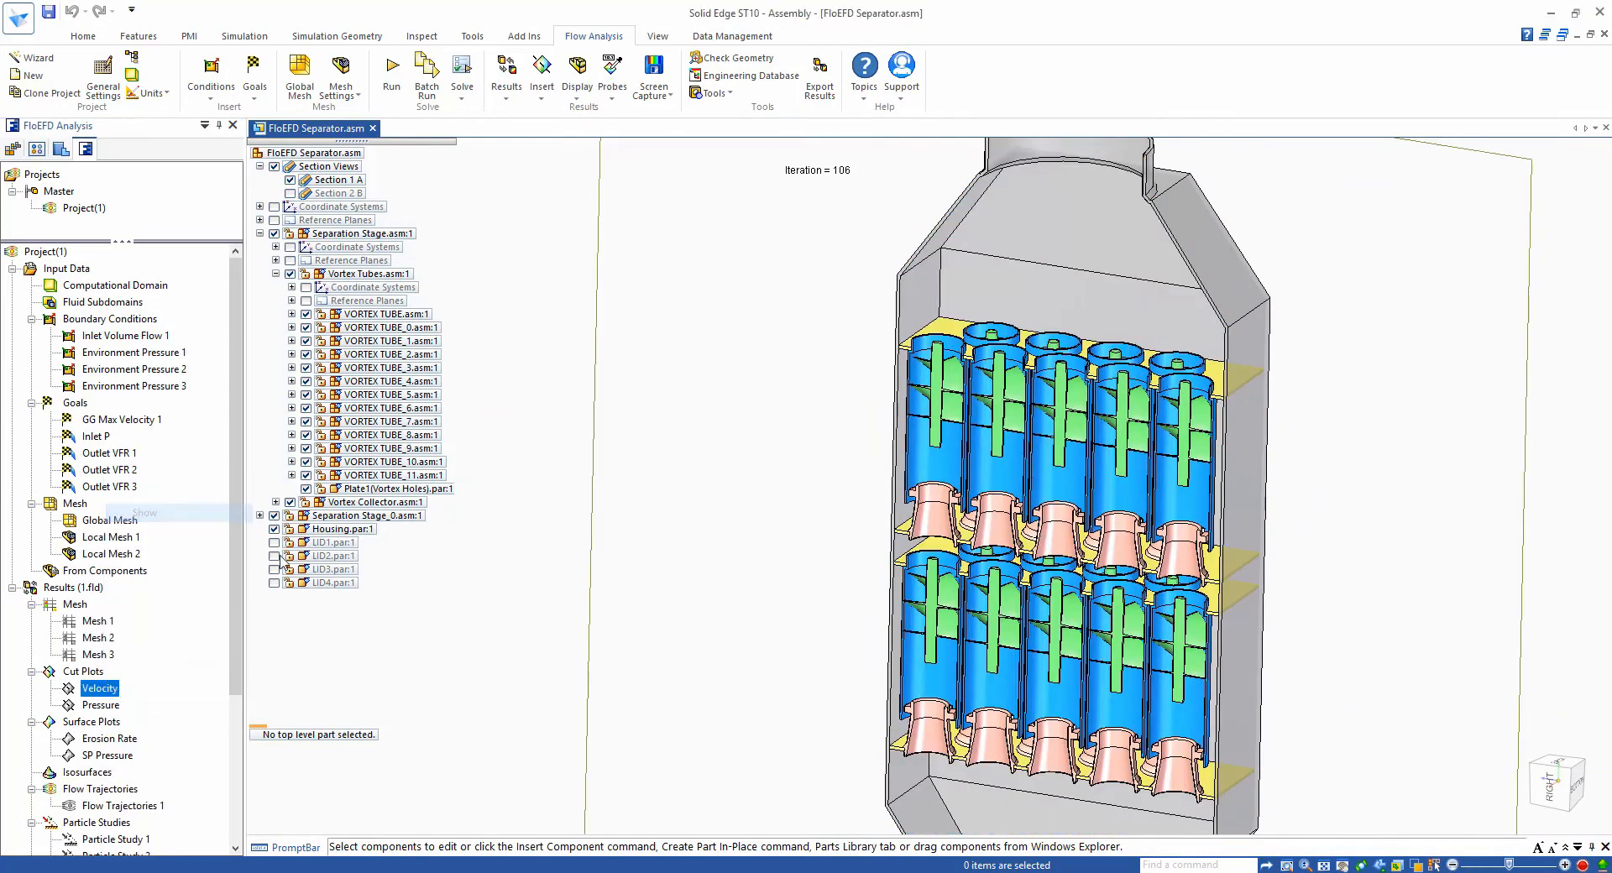
click(274, 529)
- Turn on the results probe and examine the flow velocity along the cut plot from inlet to bottom outlet
click(612, 84)
click(635, 113)
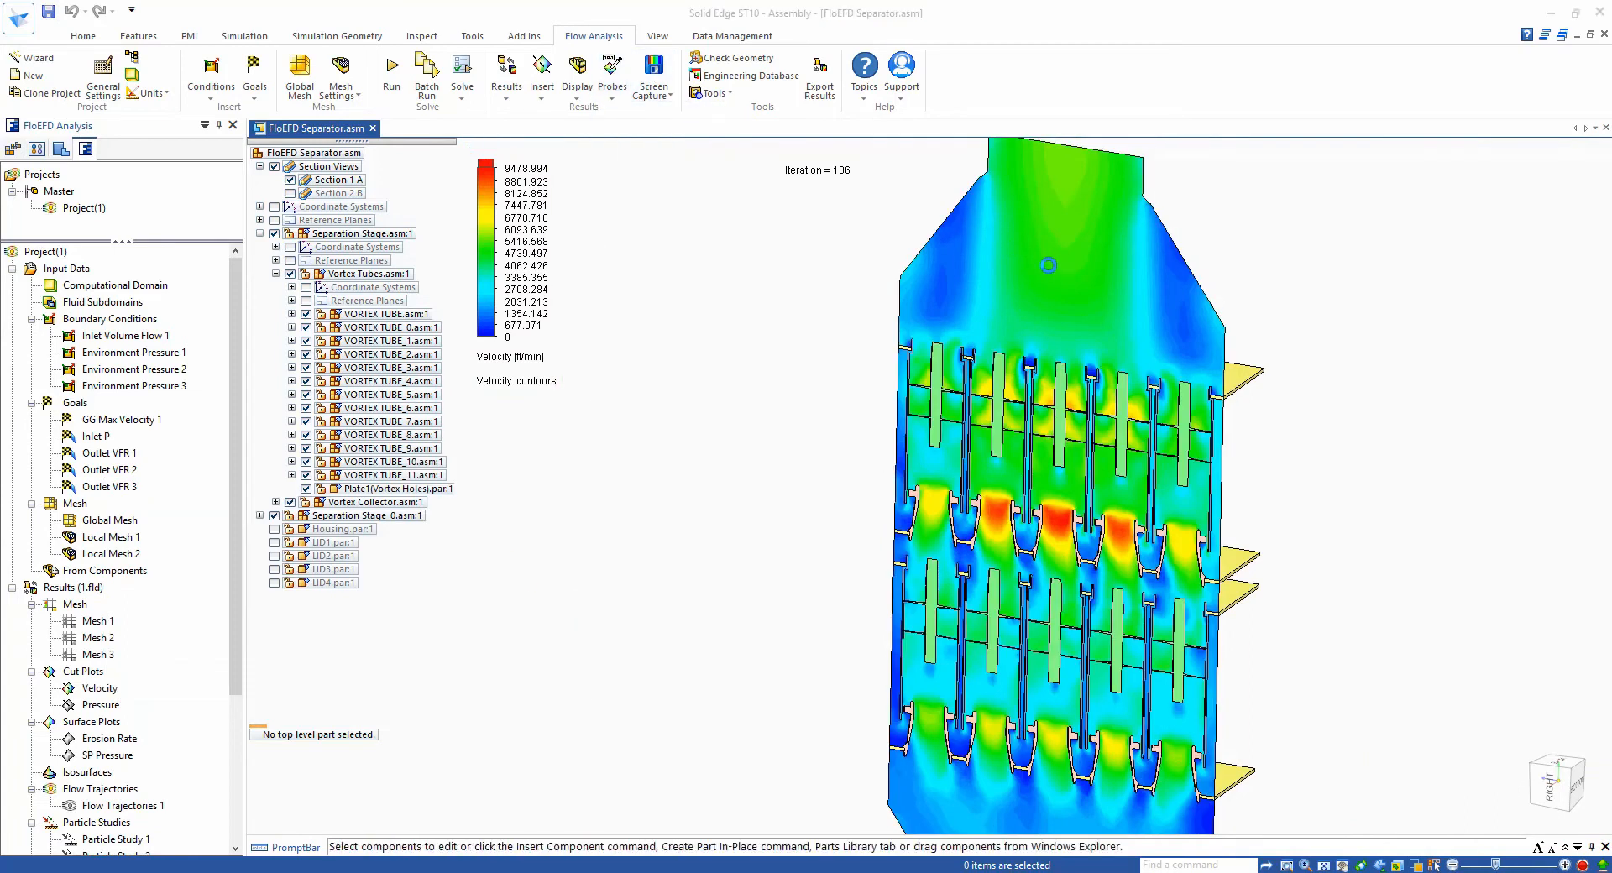
click(1050, 252)
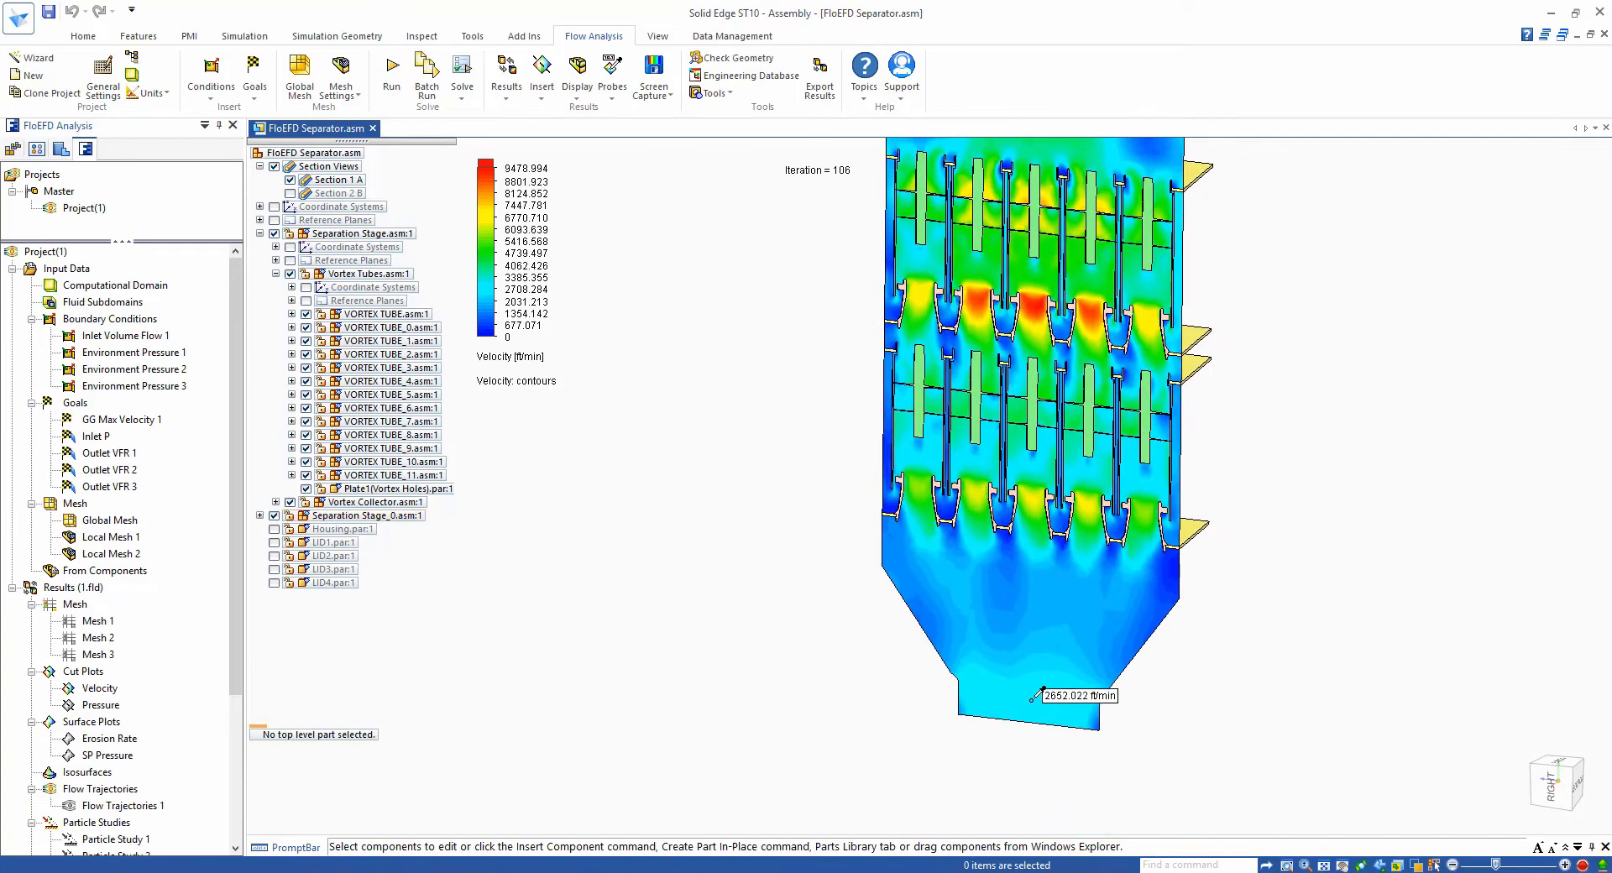
- Hide the Velocity cut plot and display the Pressure cut plot instead
right_click(106, 697)
click(135, 451)
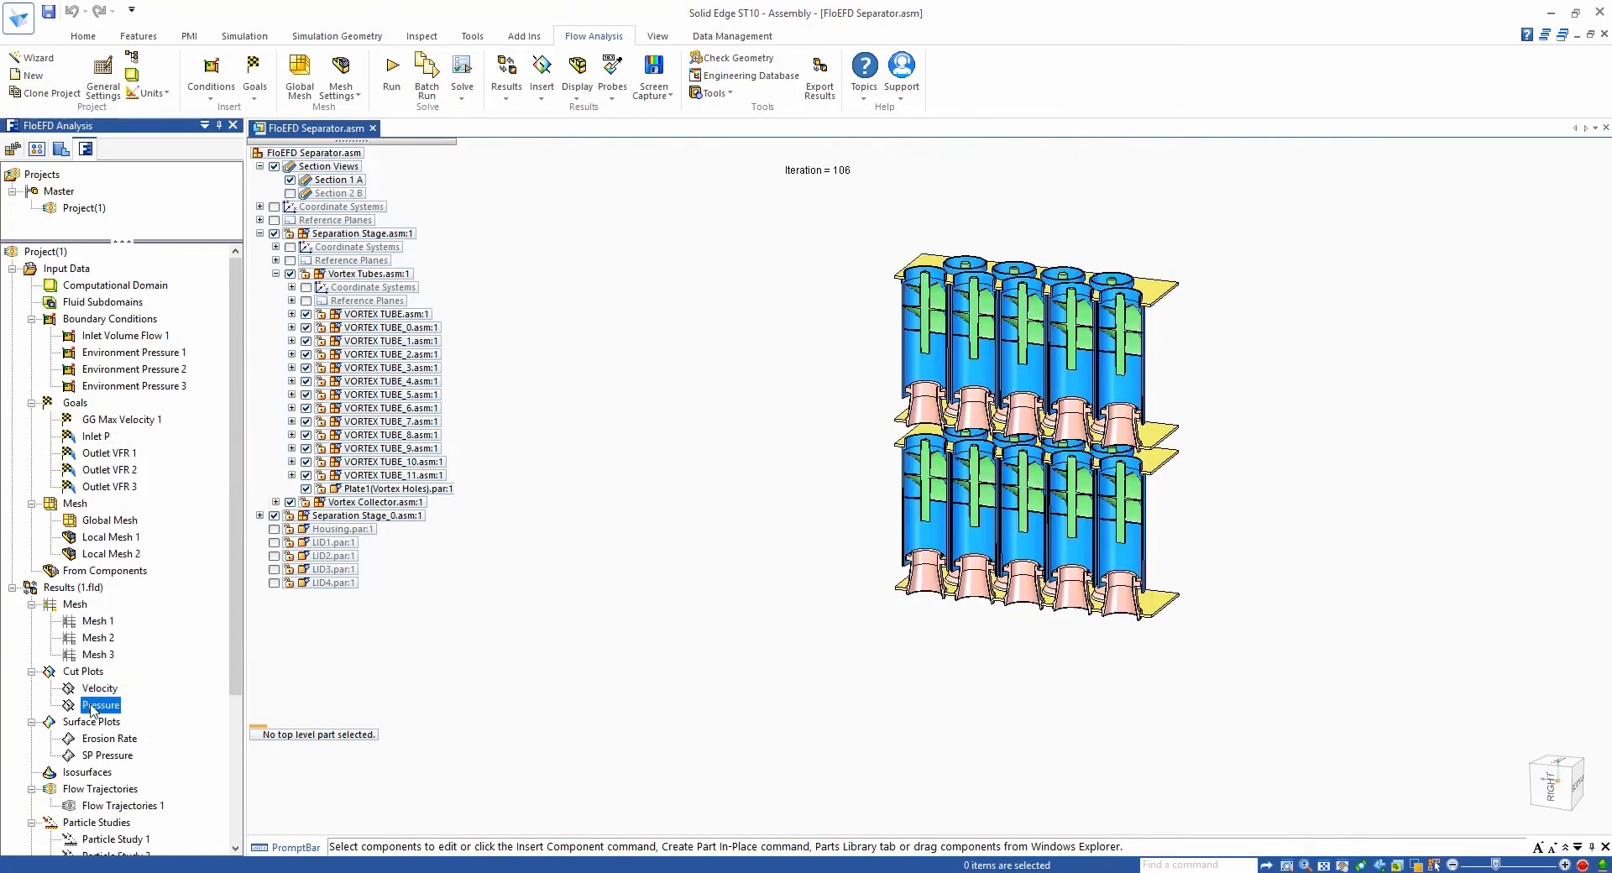
right_click(94, 707)
click(126, 524)
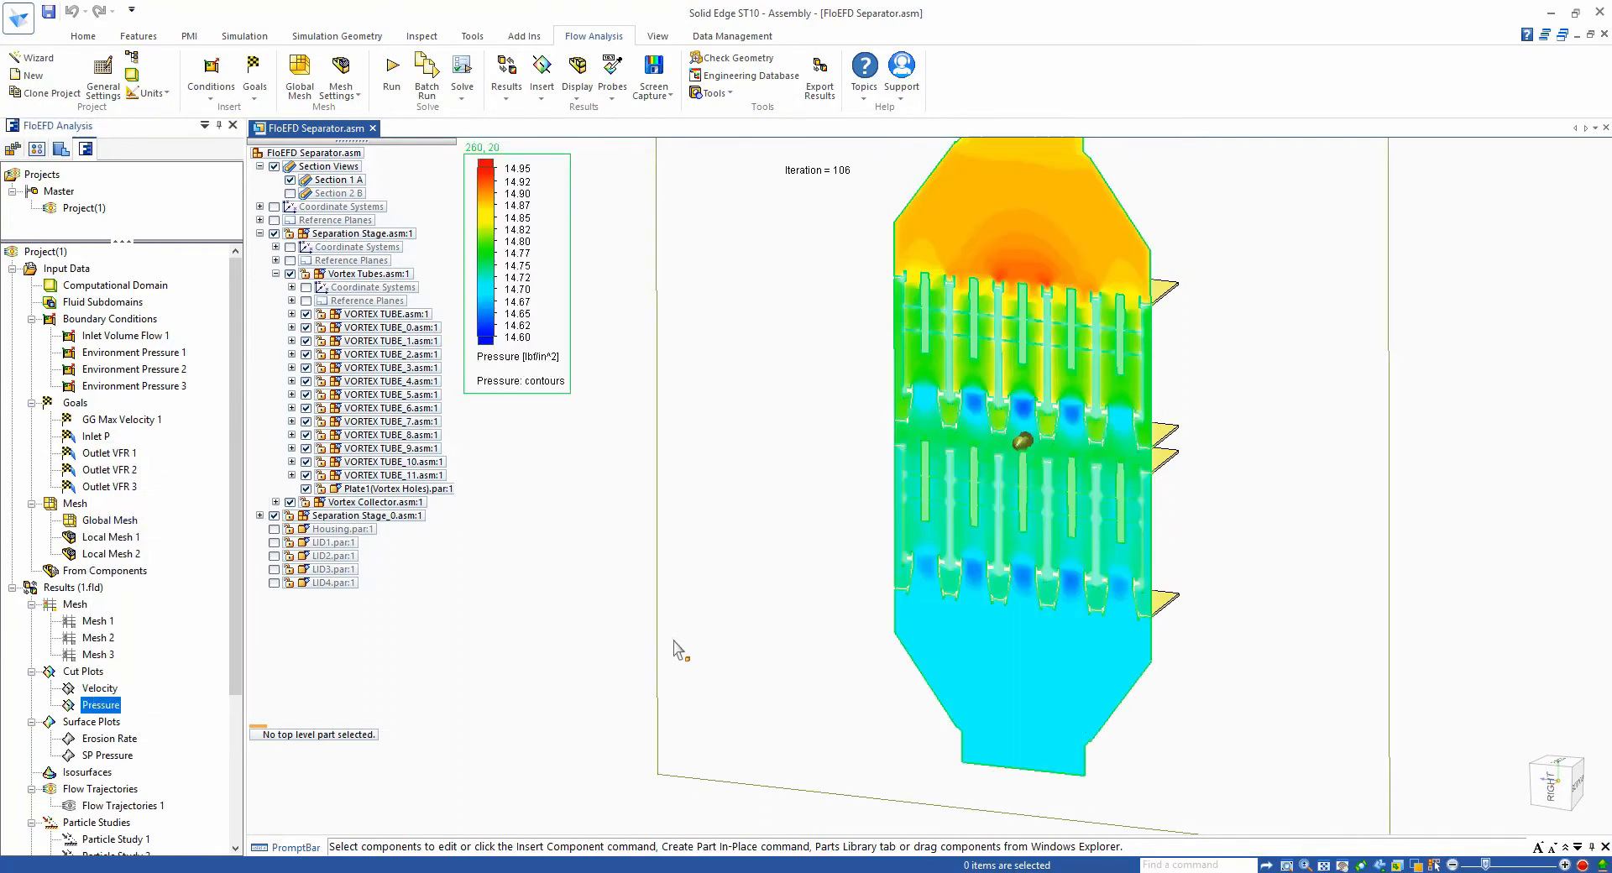
click(749, 652)
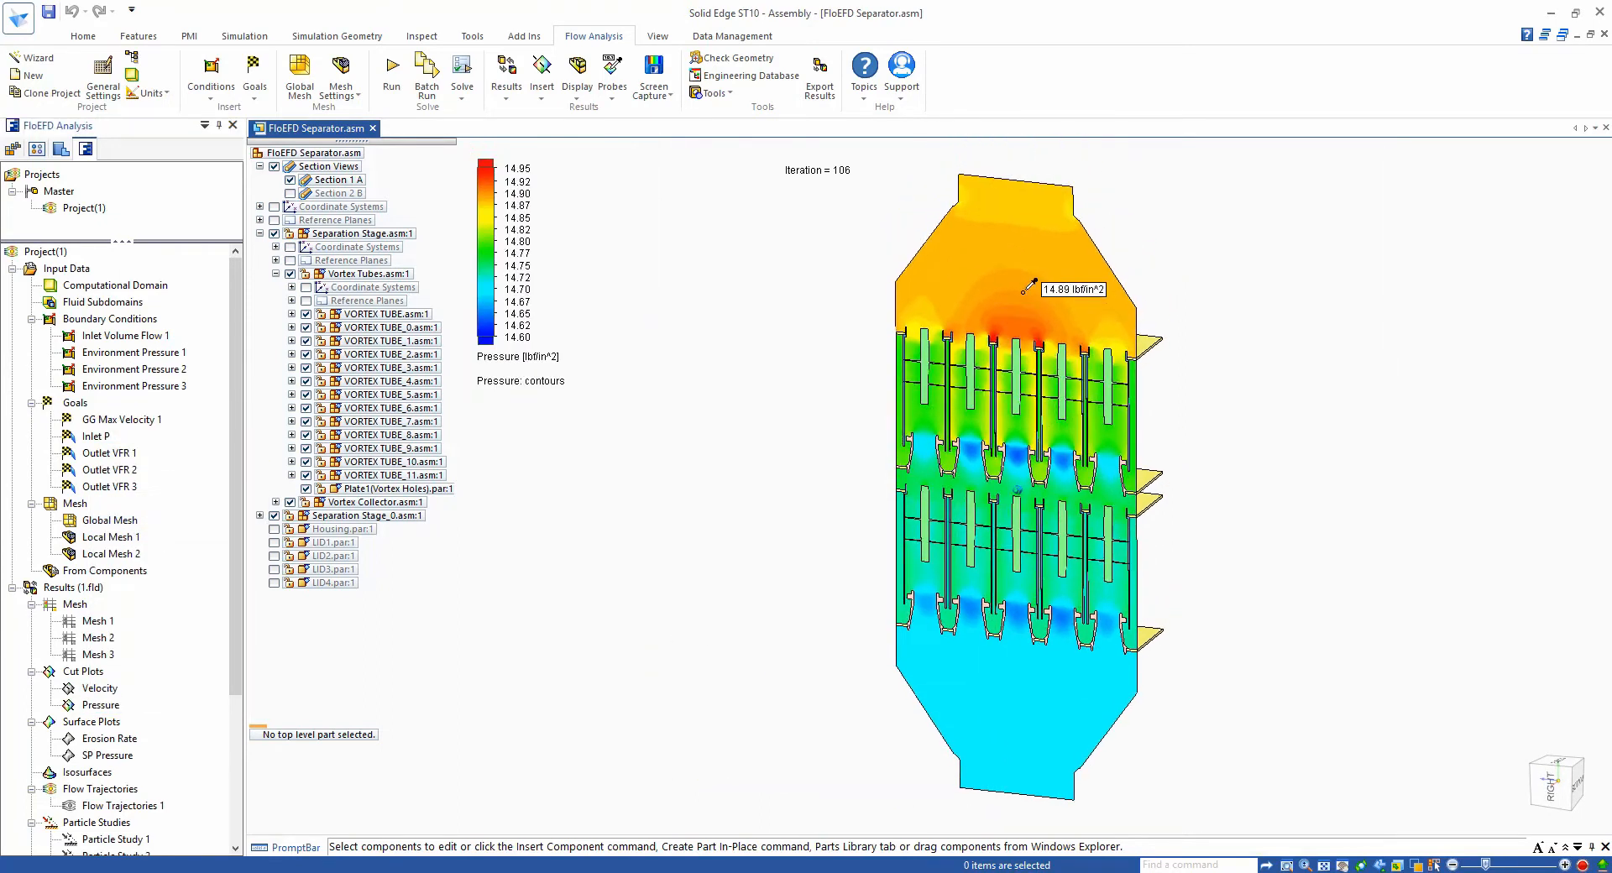
- Probe the pressure at the inlet neck and near the bottom outlet of the separator
click(1016, 200)
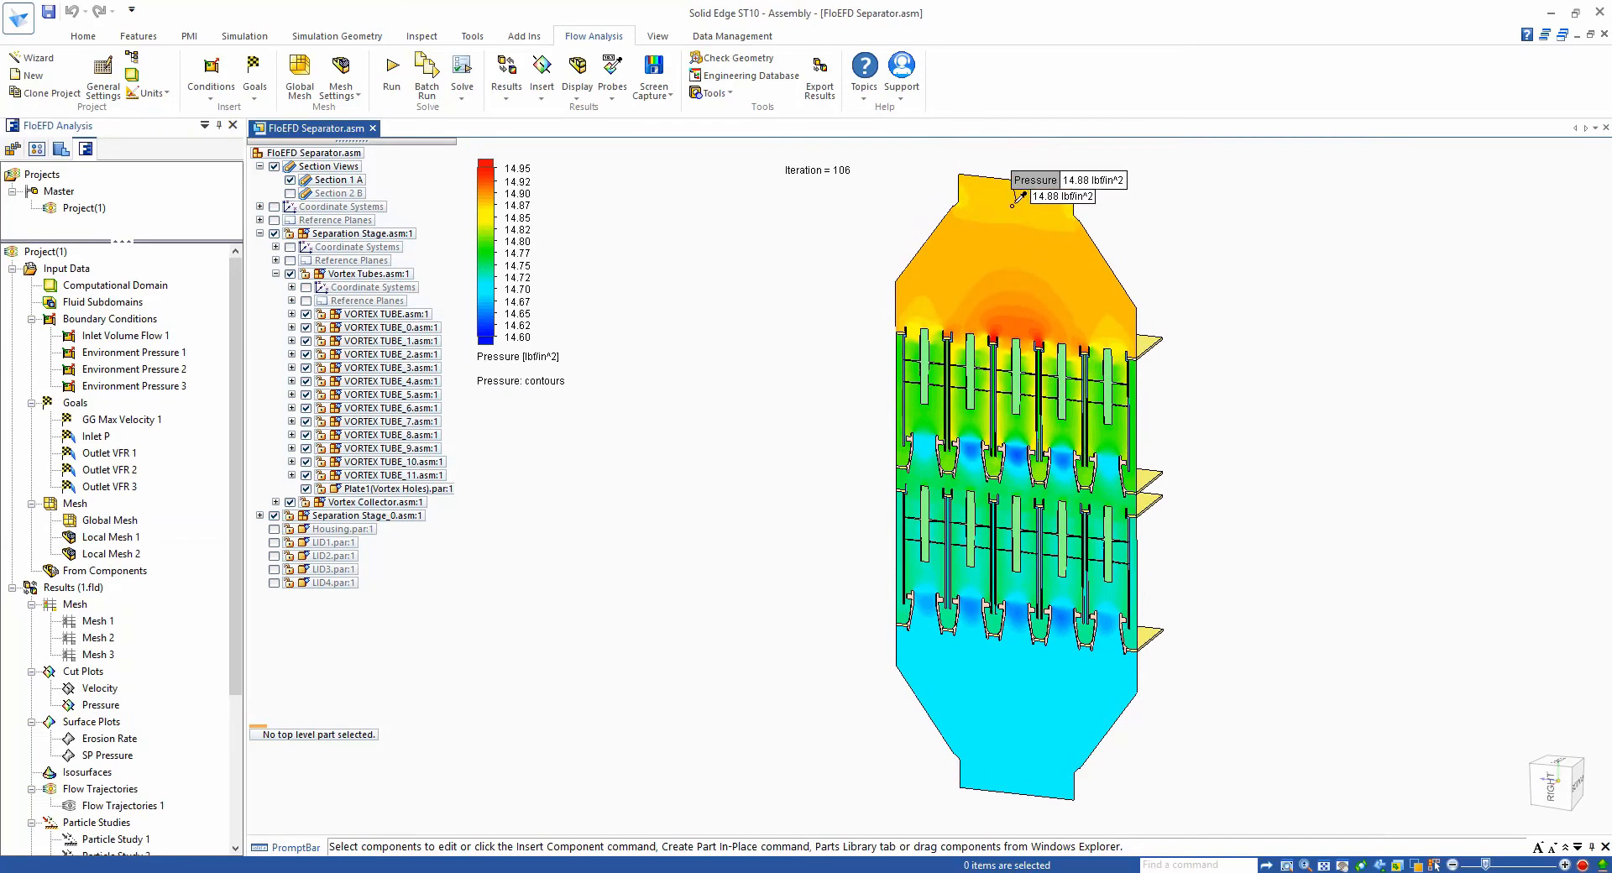
click(1021, 758)
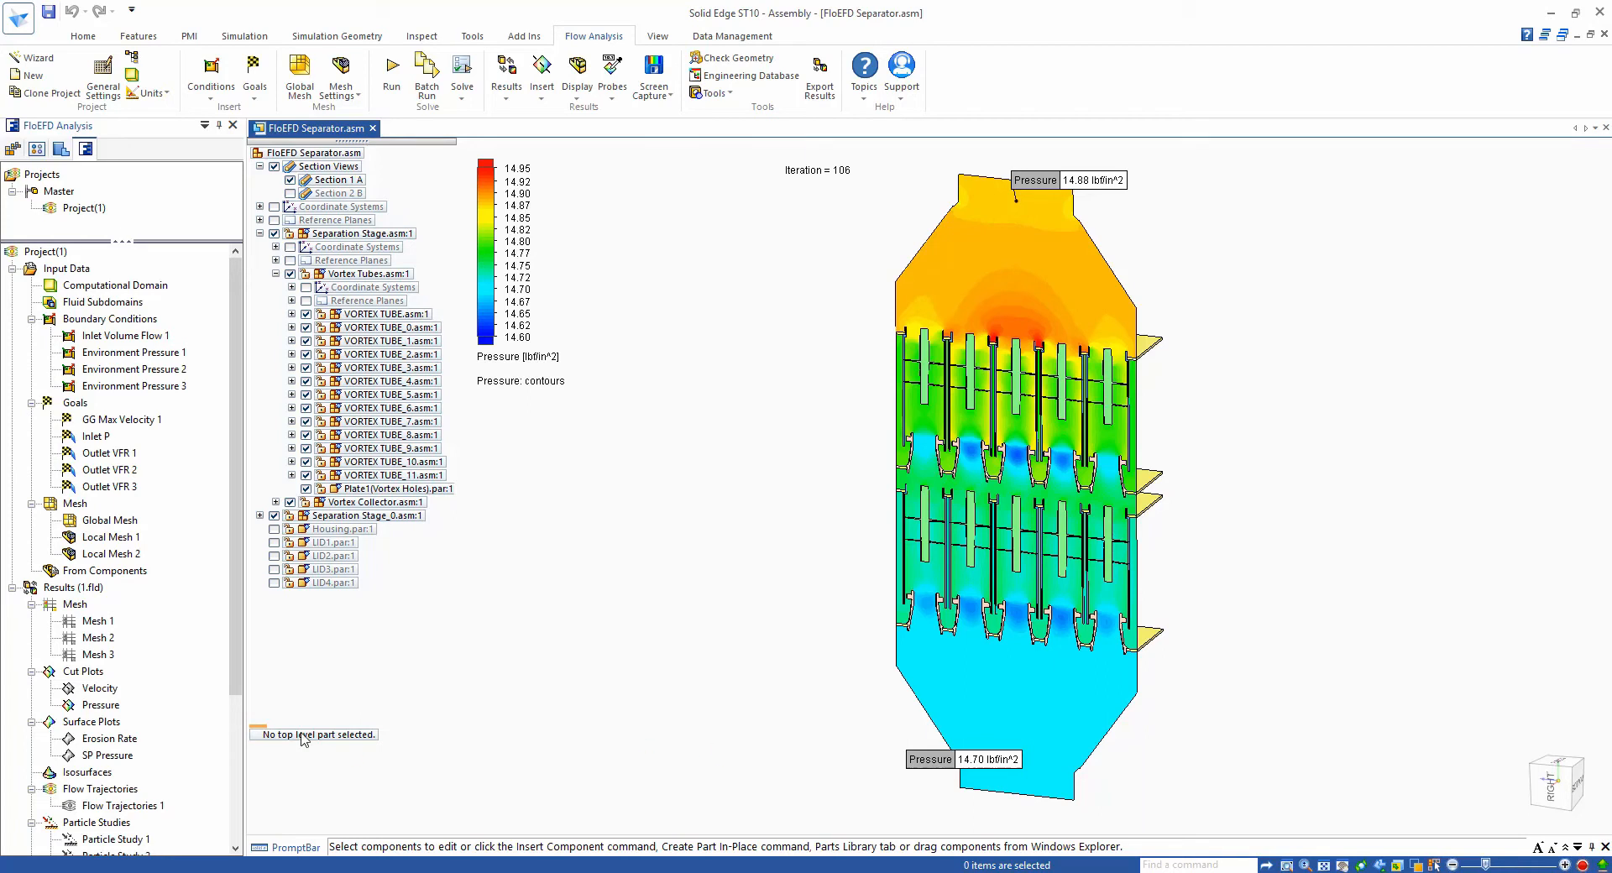
- Hide the Pressure cut plot and delete all probes from the model
right_click(100, 711)
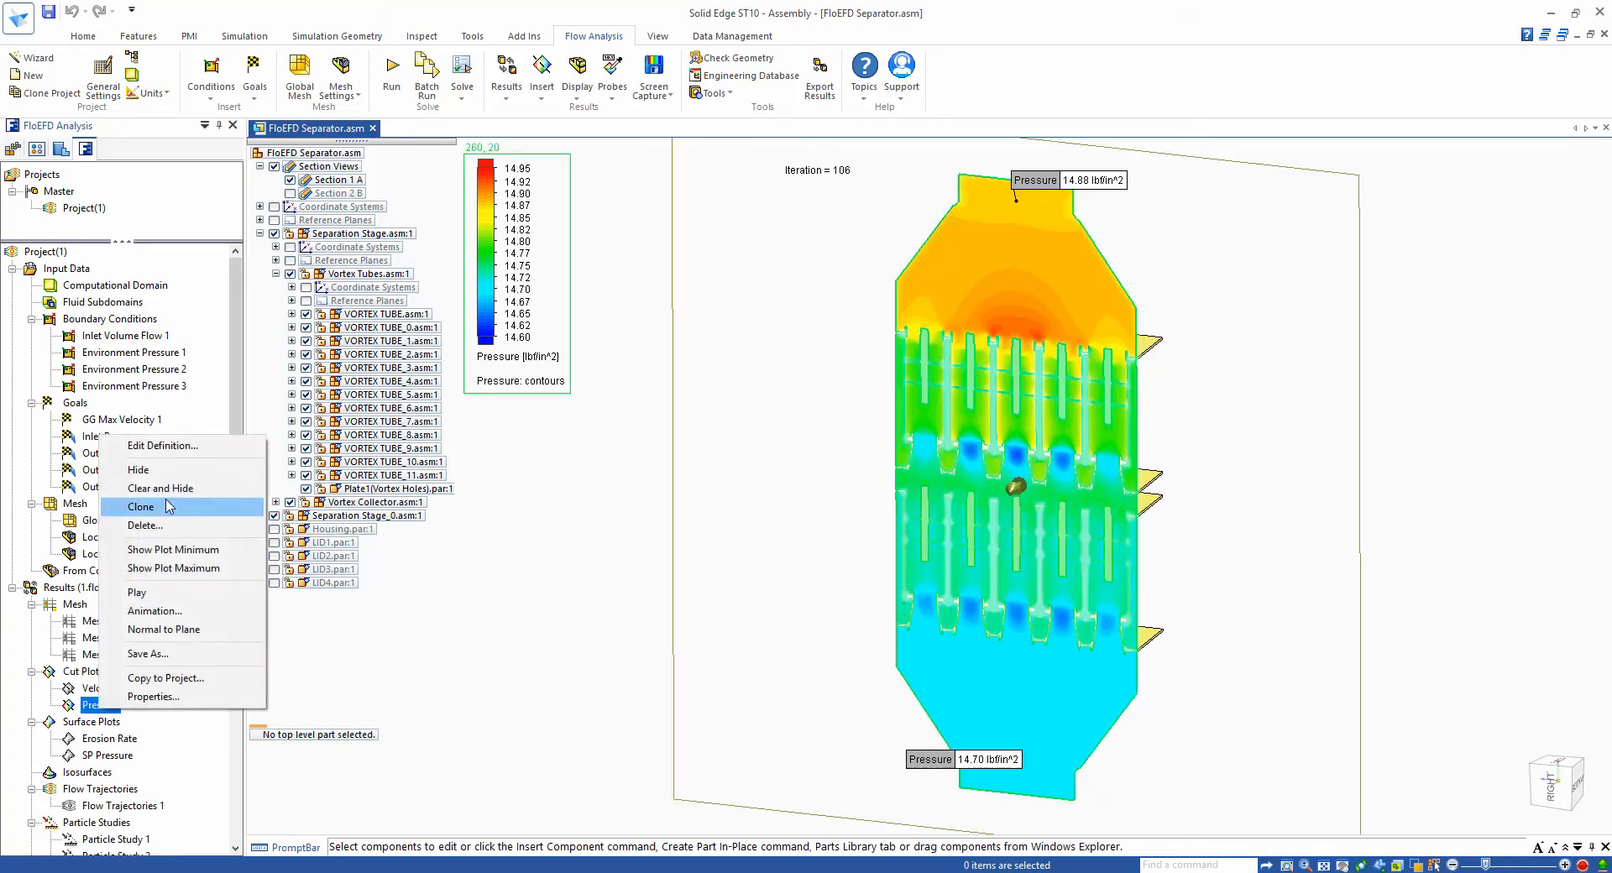
click(164, 471)
scroll(240, 646, down, 4)
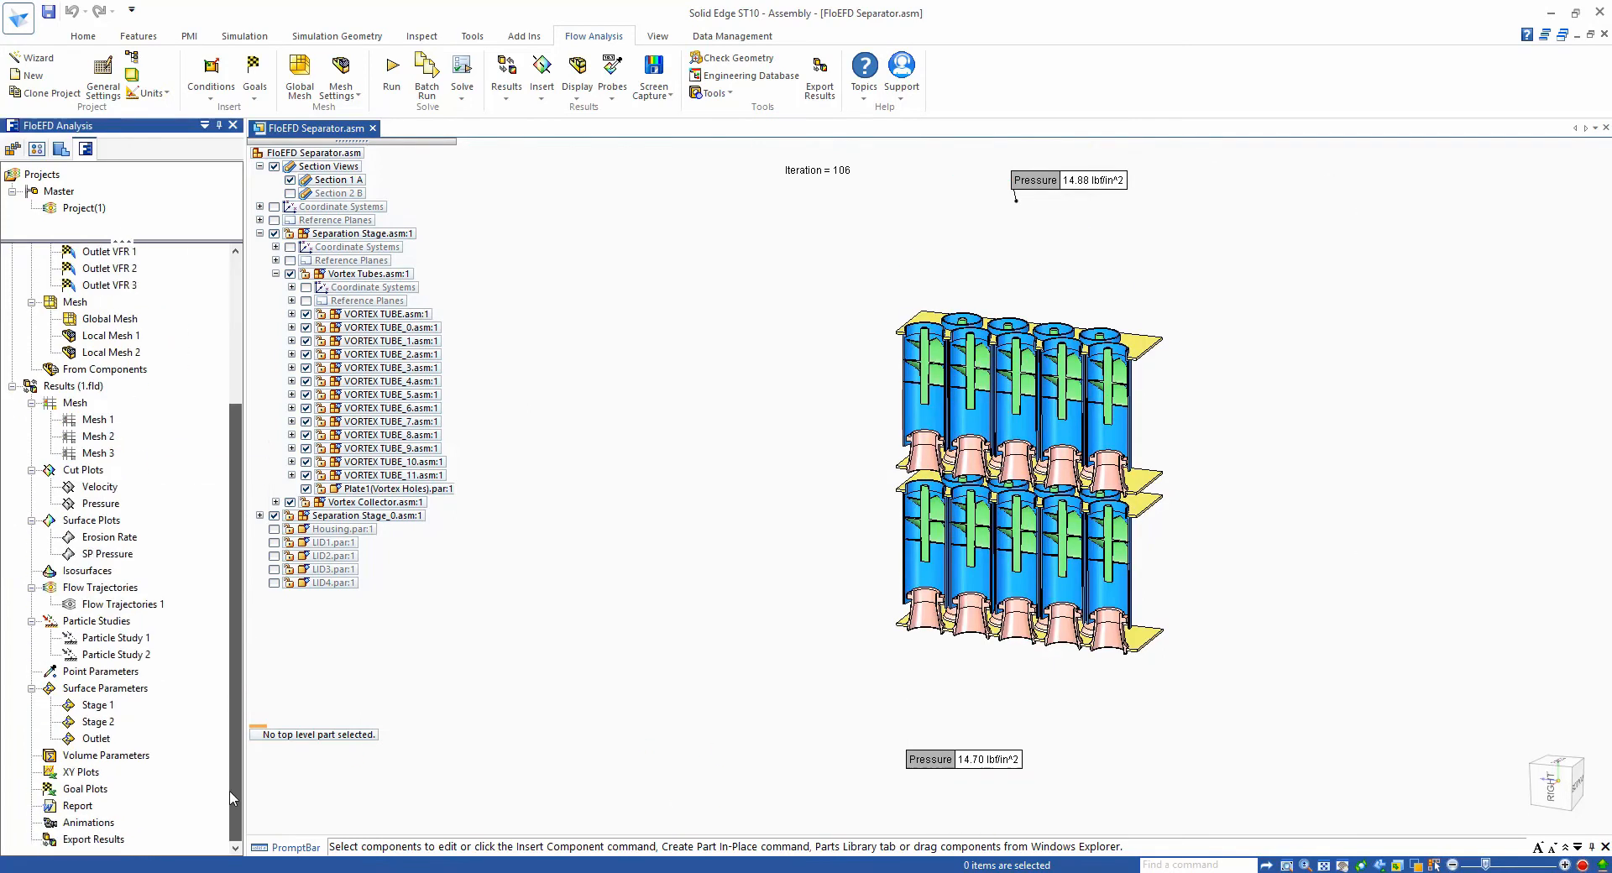
right_click(951, 774)
click(997, 743)
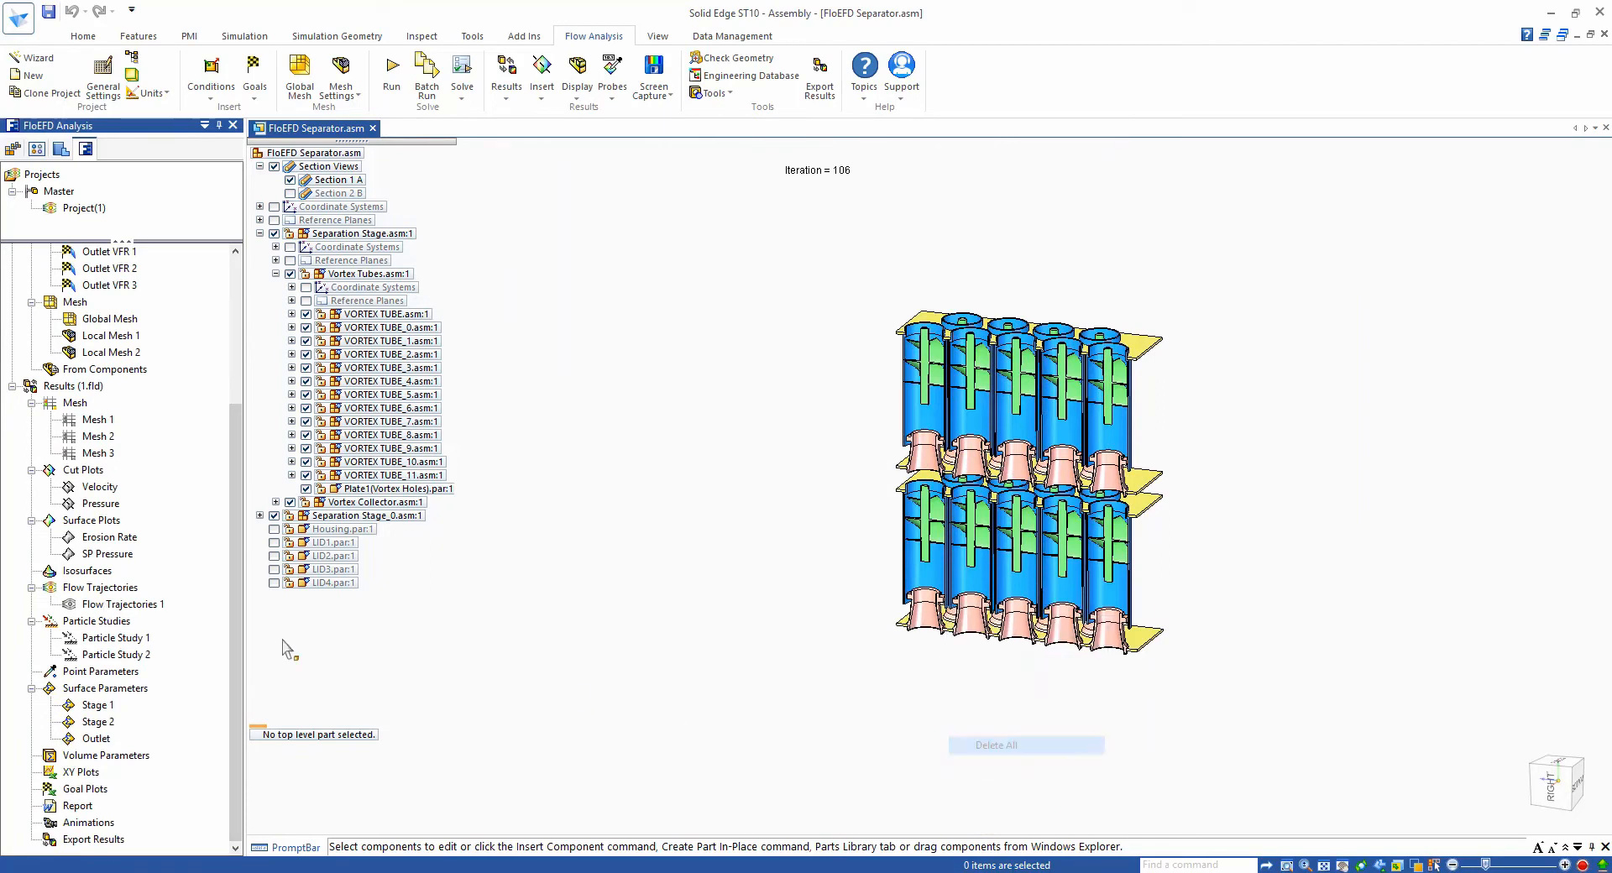
- Display the Flow Trajectories 1 plot and play its animation
right_click(137, 609)
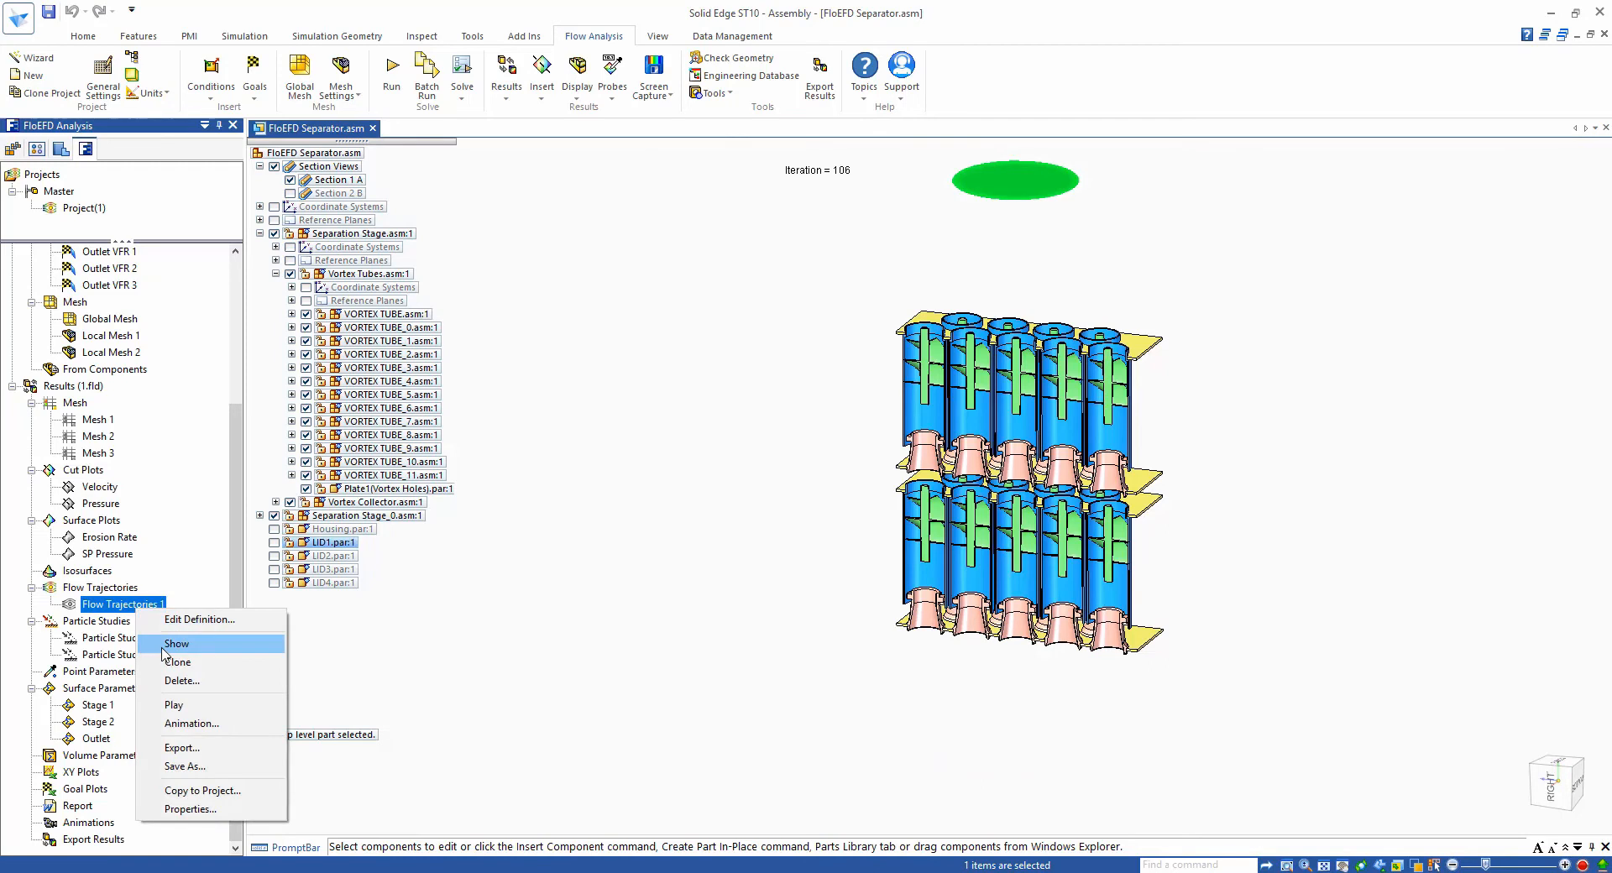
click(165, 645)
click(535, 701)
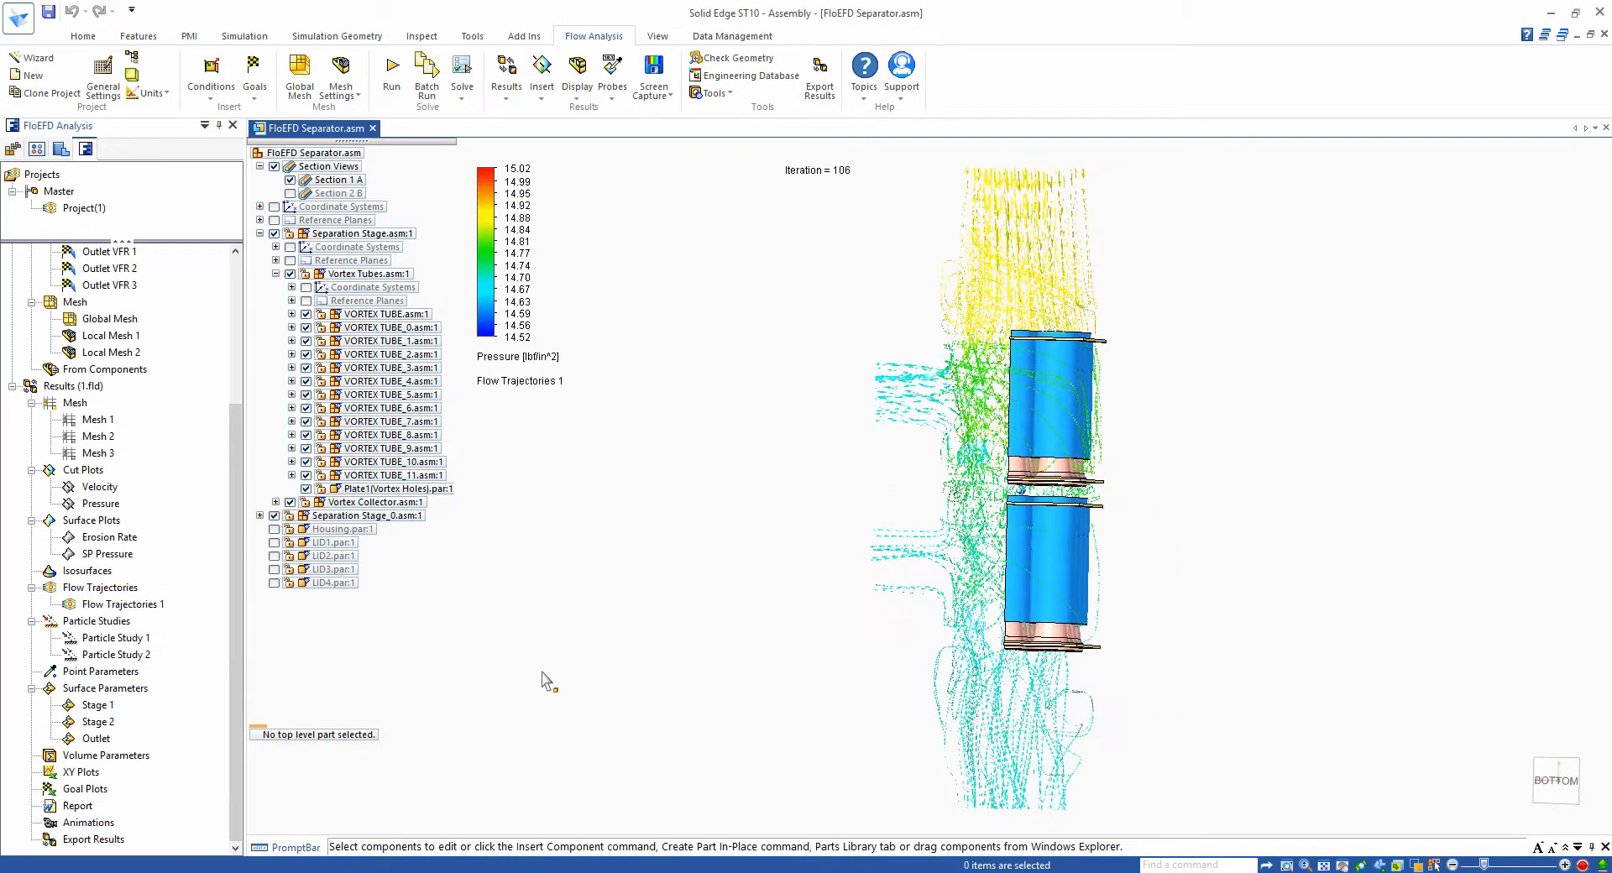
right_click(107, 602)
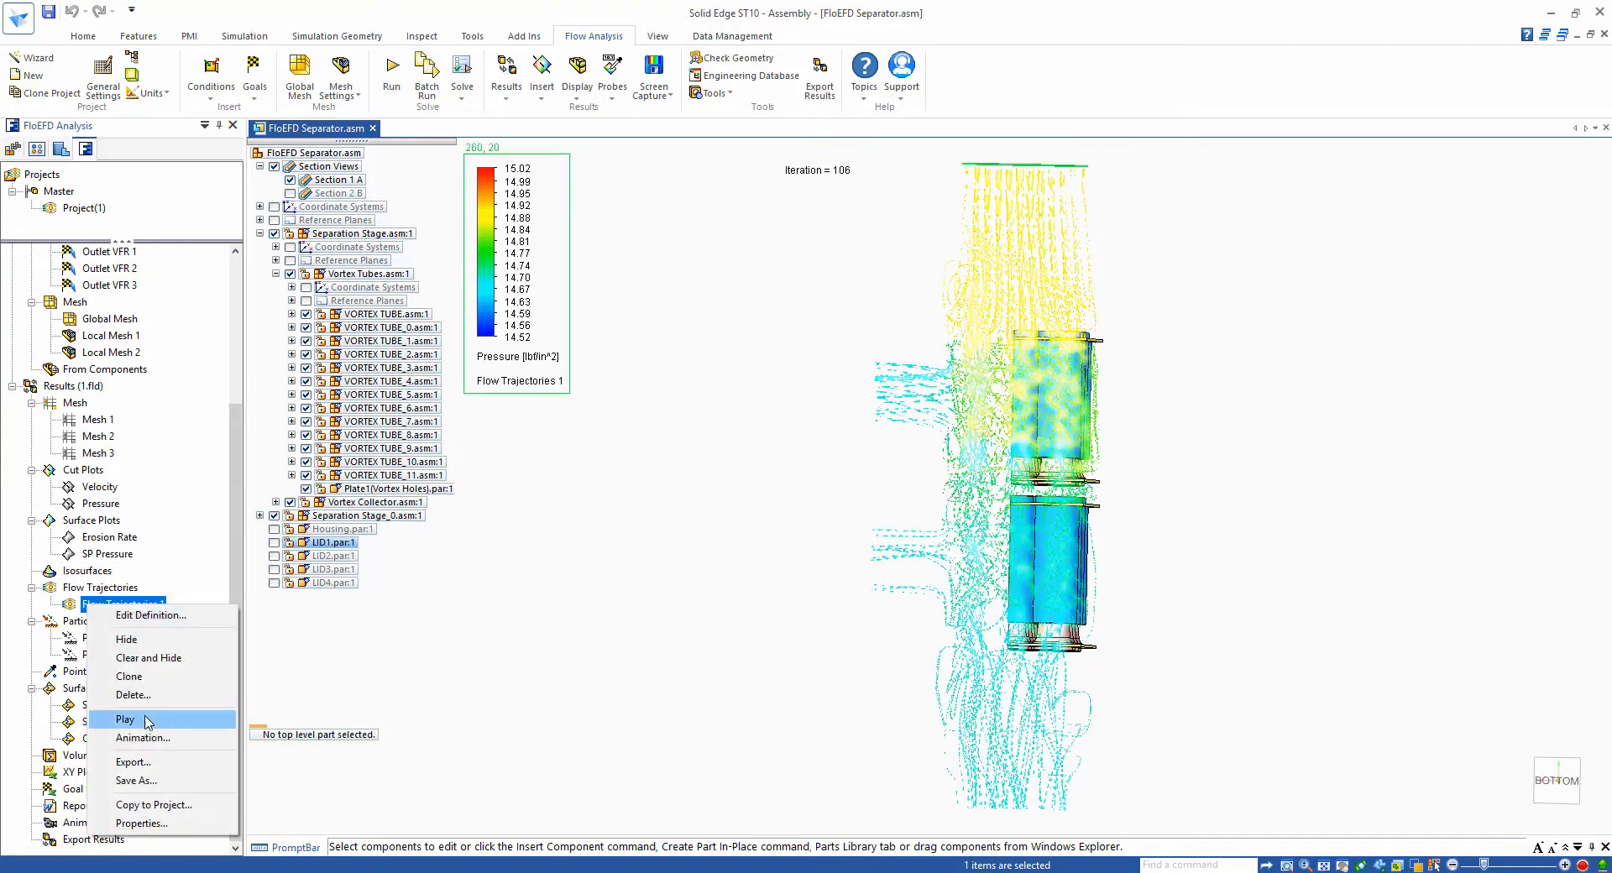
click(117, 720)
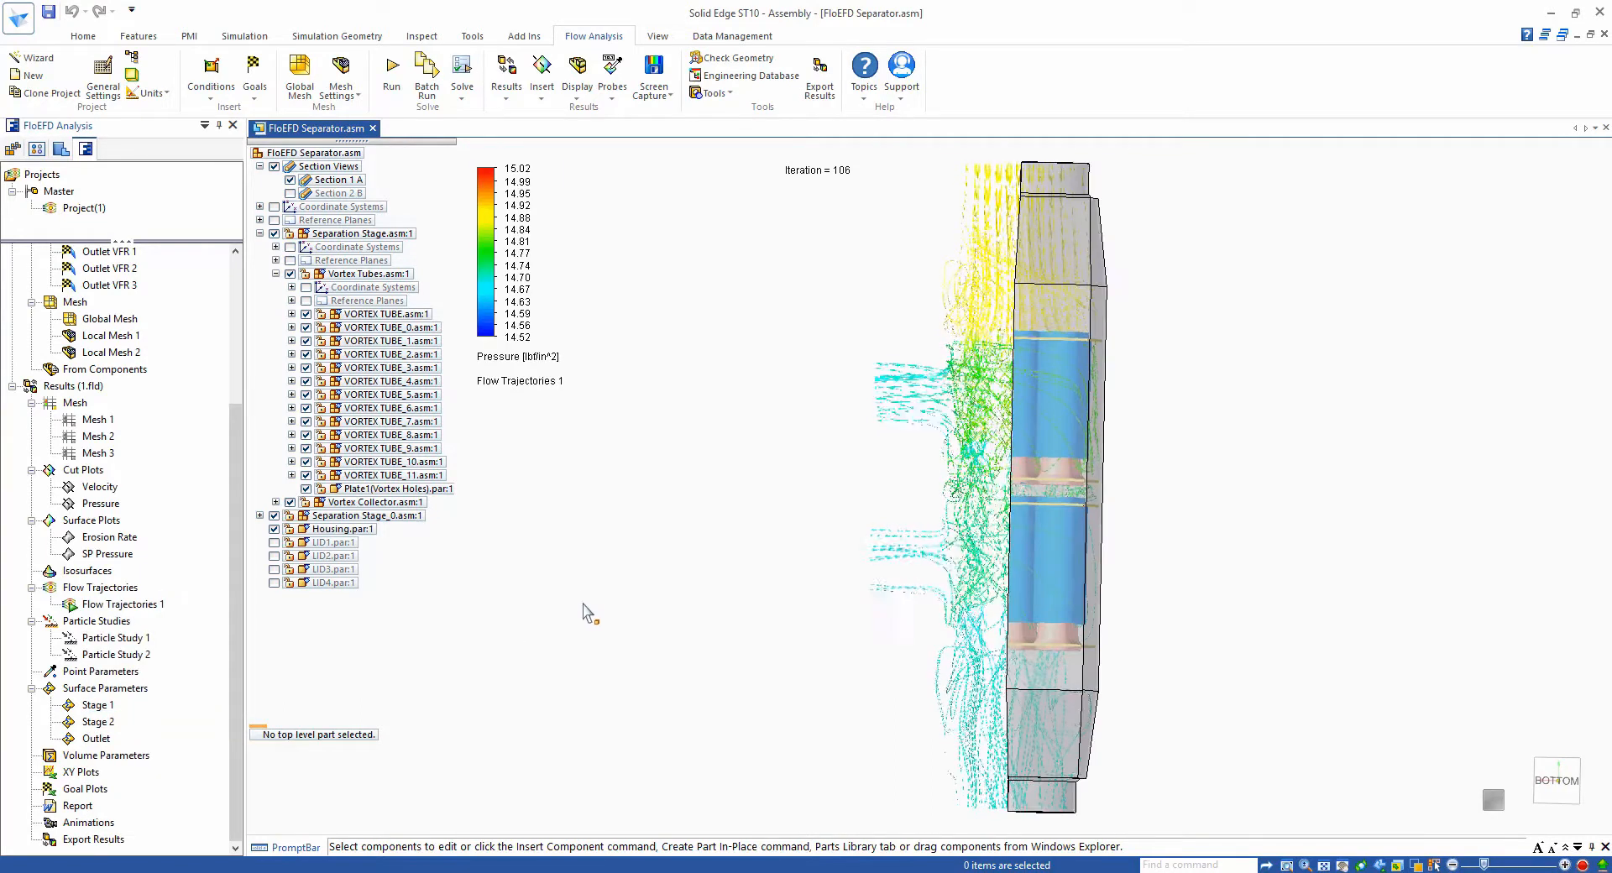
- Switch the section view from Section 1 A to Section 2 B to examine the trajectories inside the separator
click(274, 167)
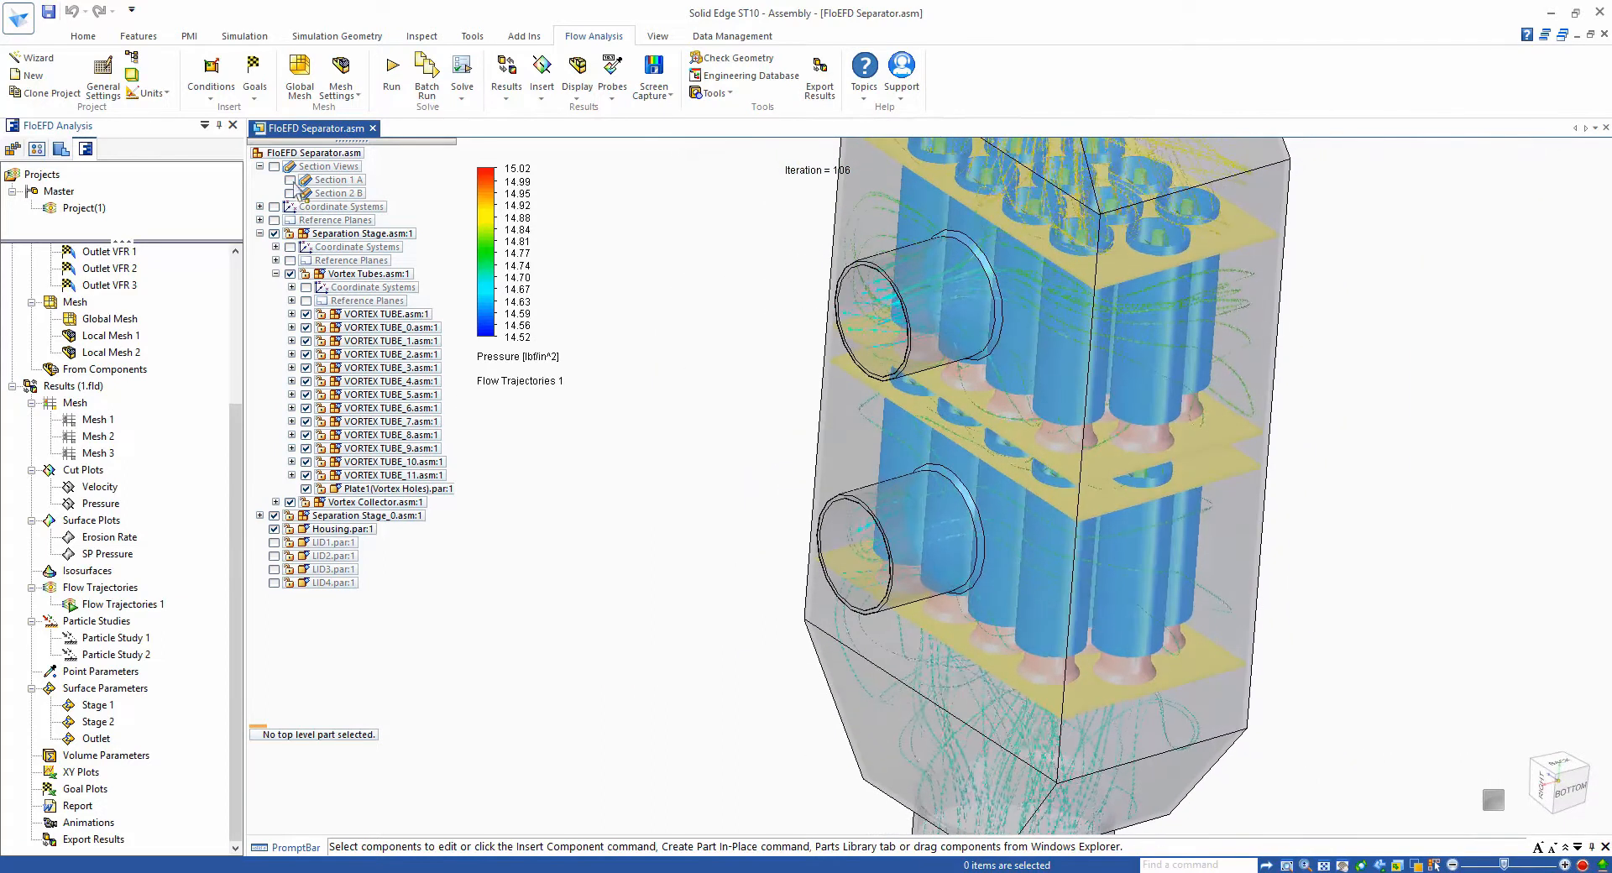
click(290, 180)
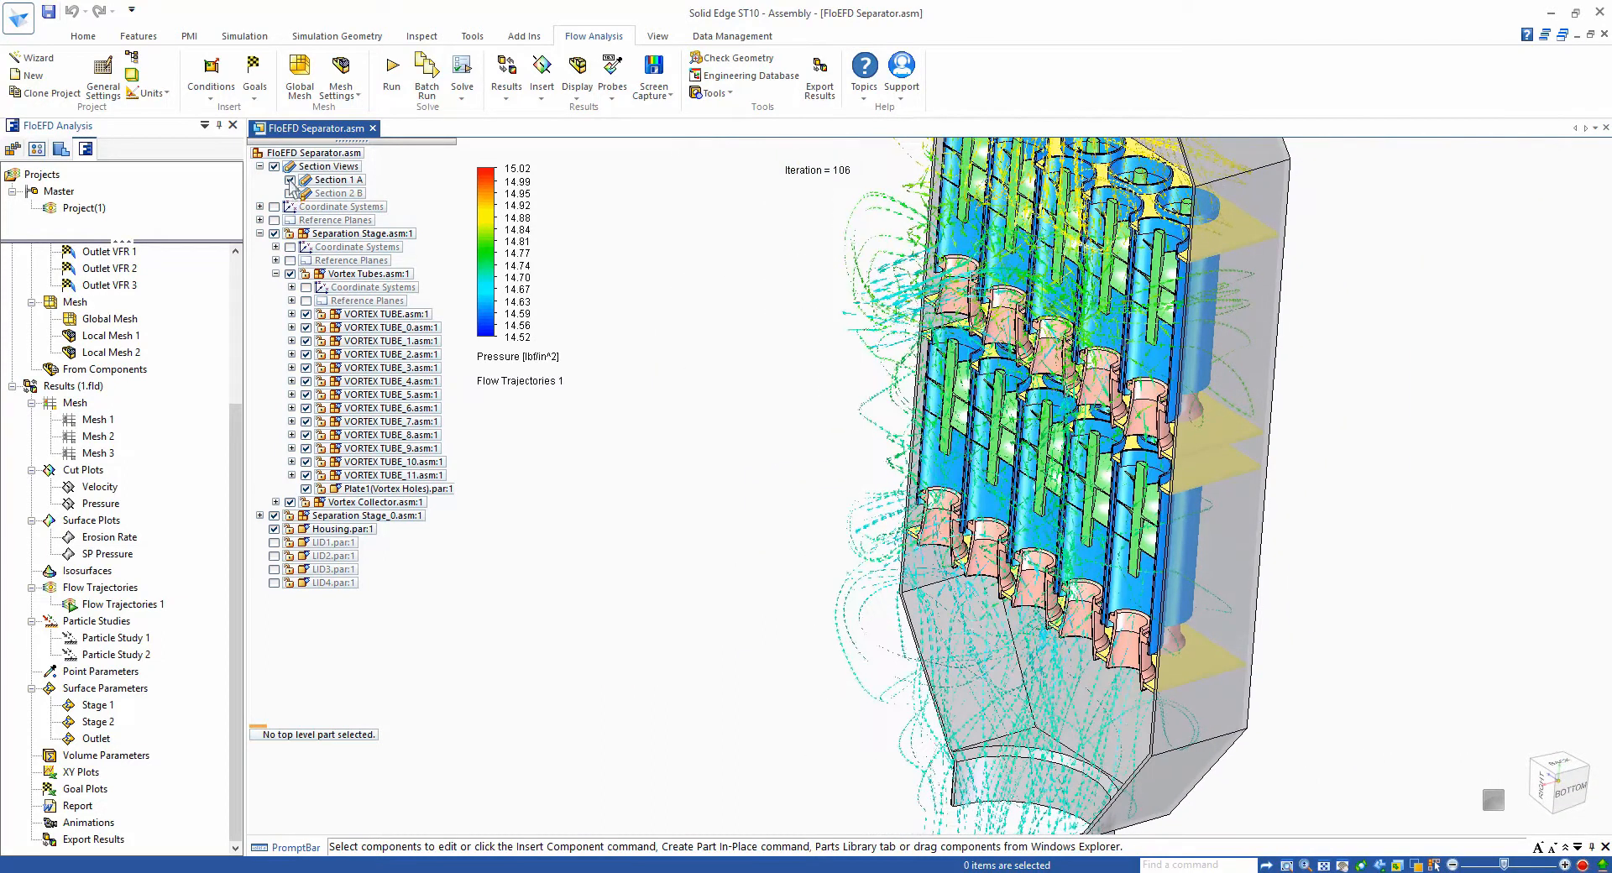
click(290, 194)
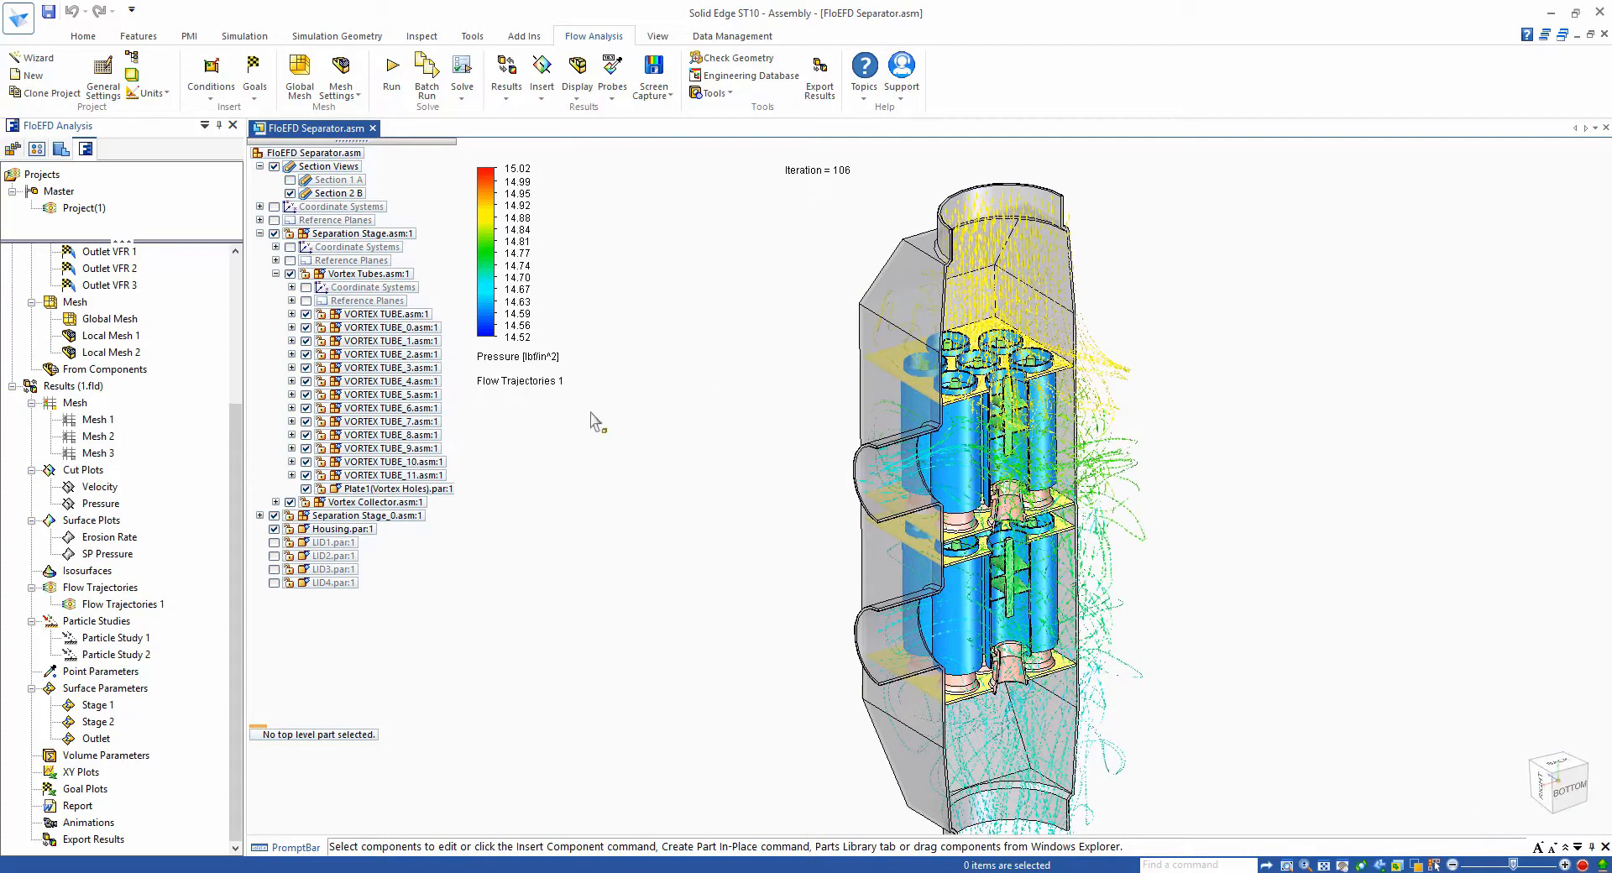
- Hide the Flow Trajectories 1 plot and activate Particle Study 2, bringing its injections into view
right_click(145, 611)
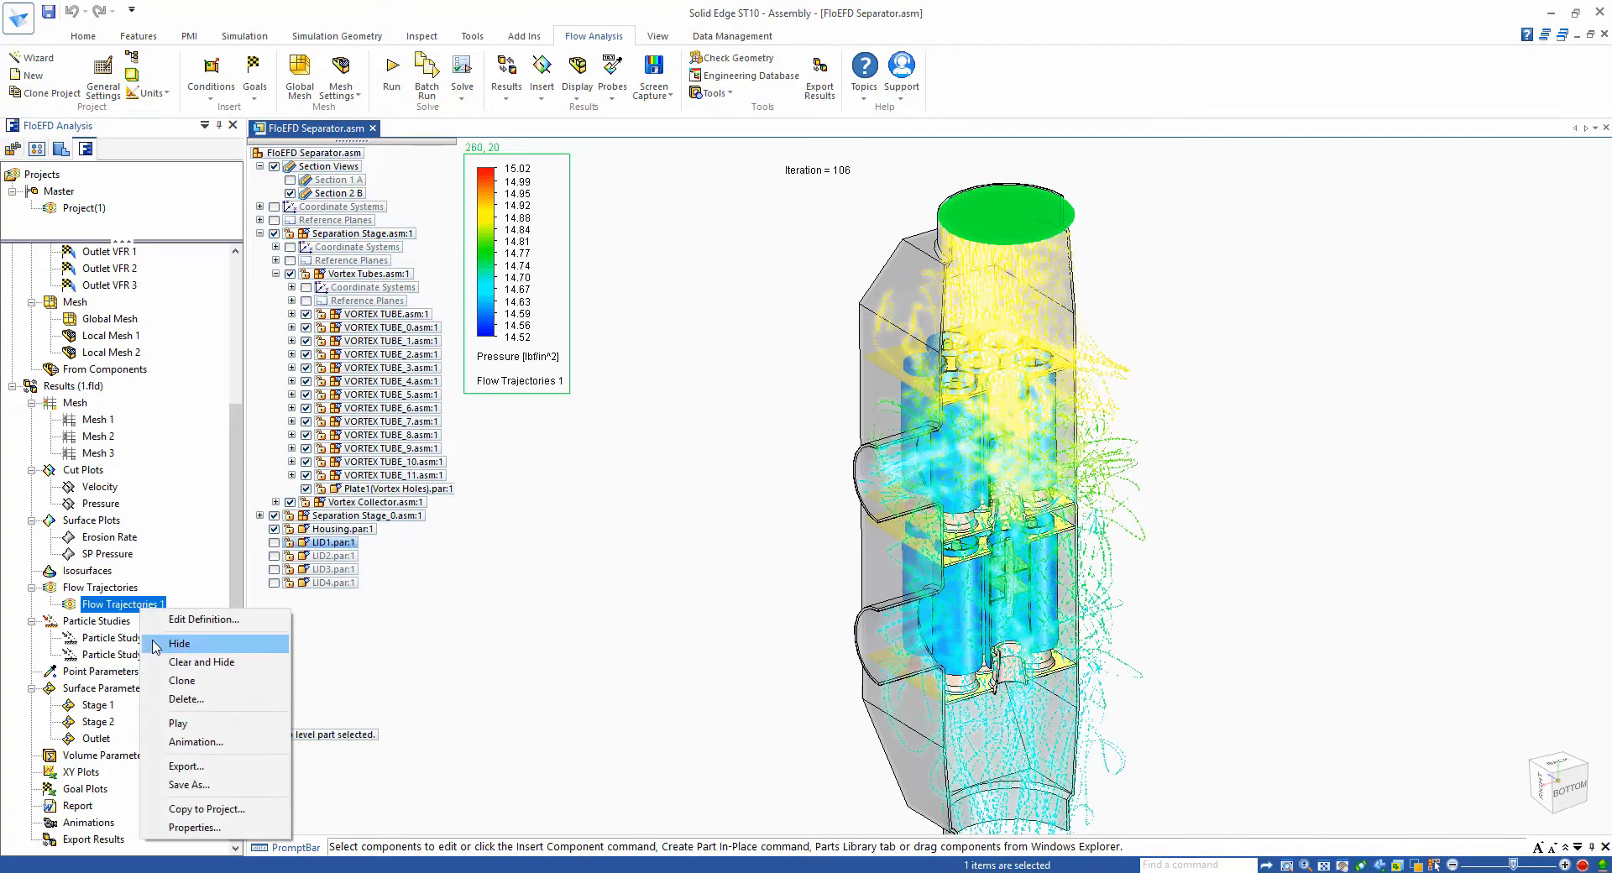
click(194, 645)
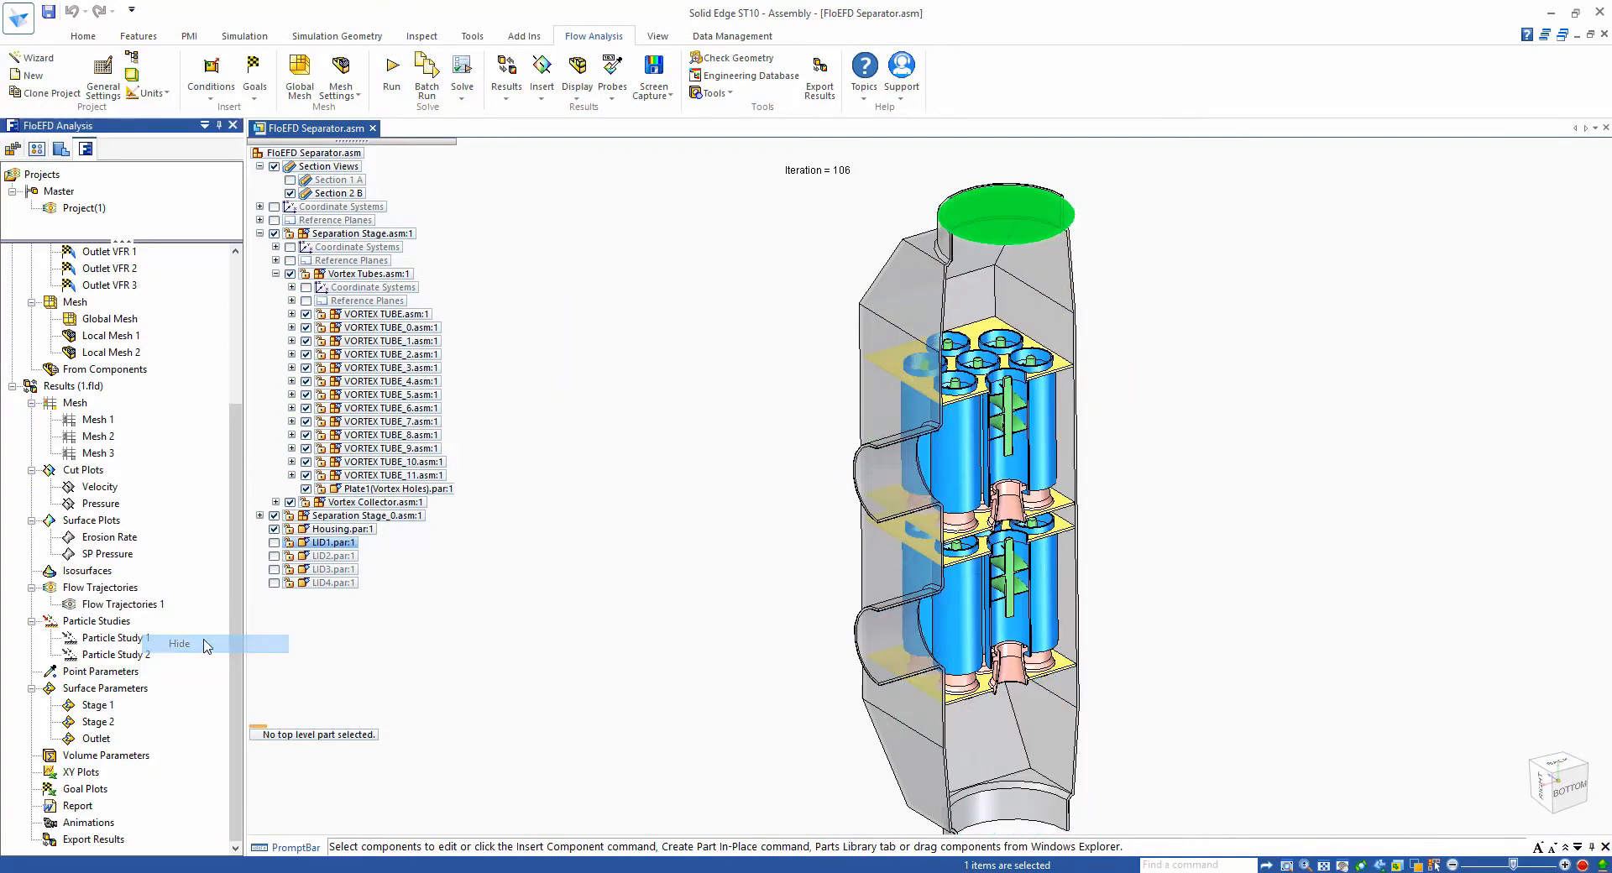
right_click(115, 659)
click(176, 670)
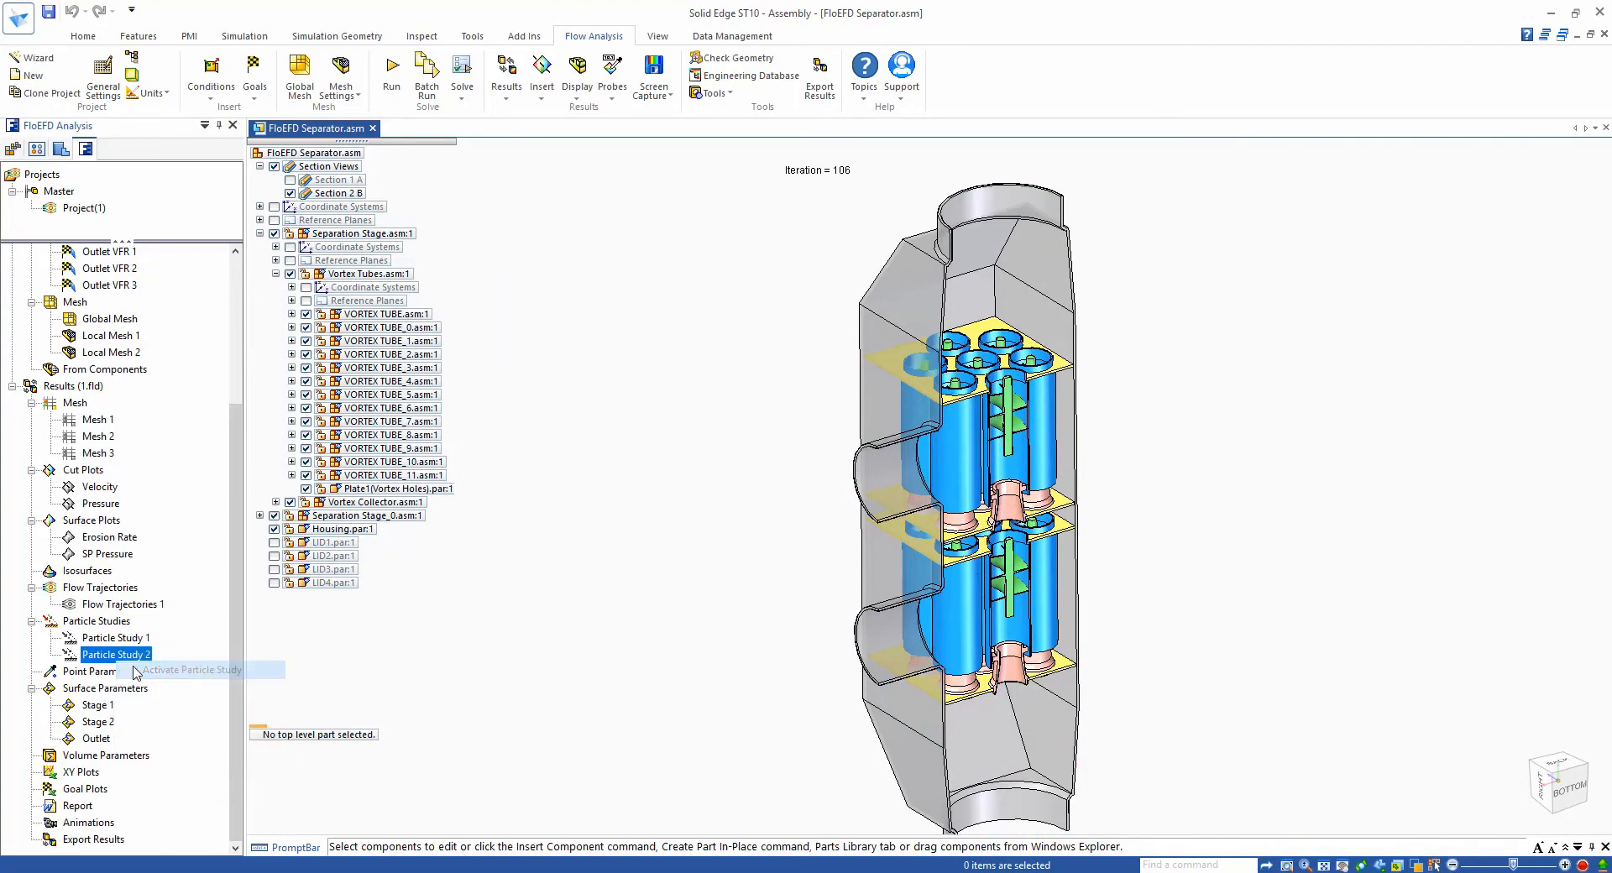
scroll(240, 755, down, 3)
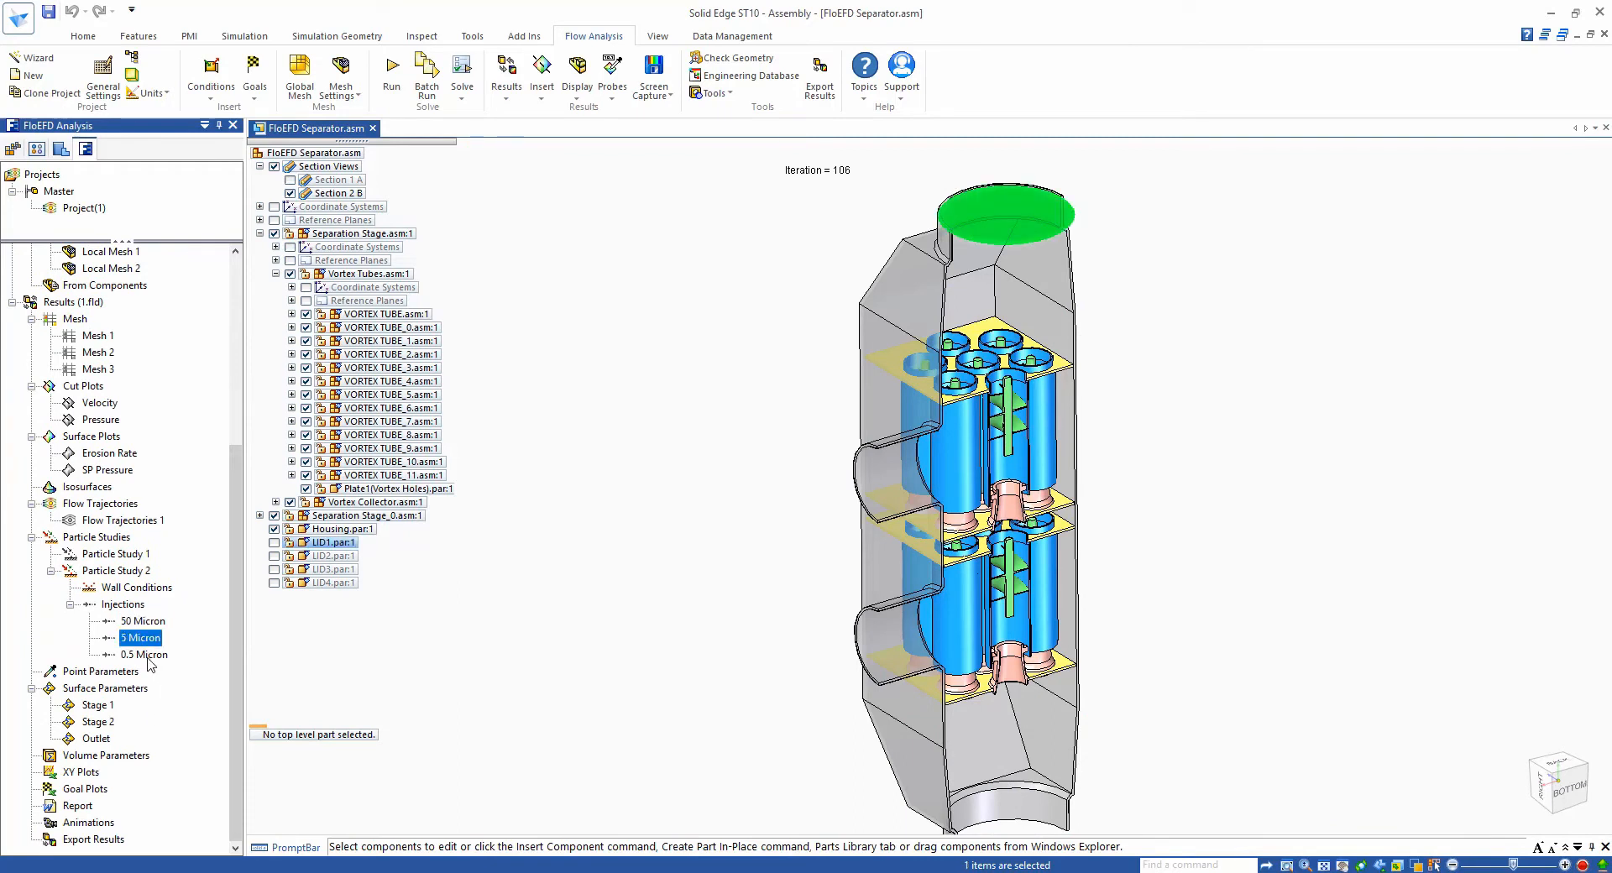
click(508, 710)
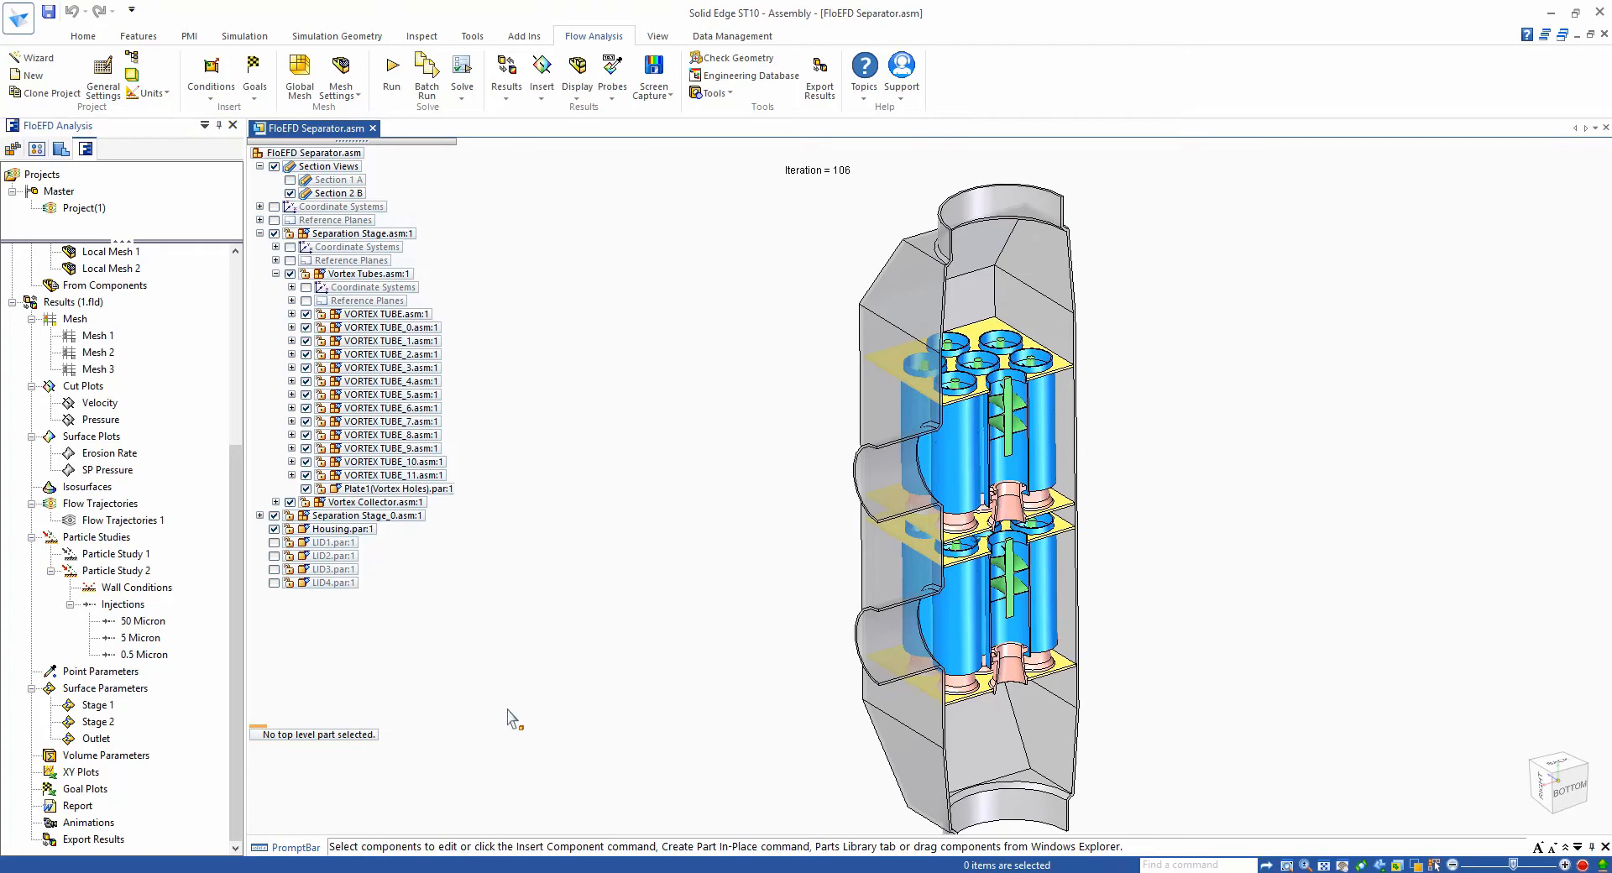
- Review the 50 Micron injection's starting points and particle properties in its definition, closing it without changes
right_click(139, 624)
click(197, 629)
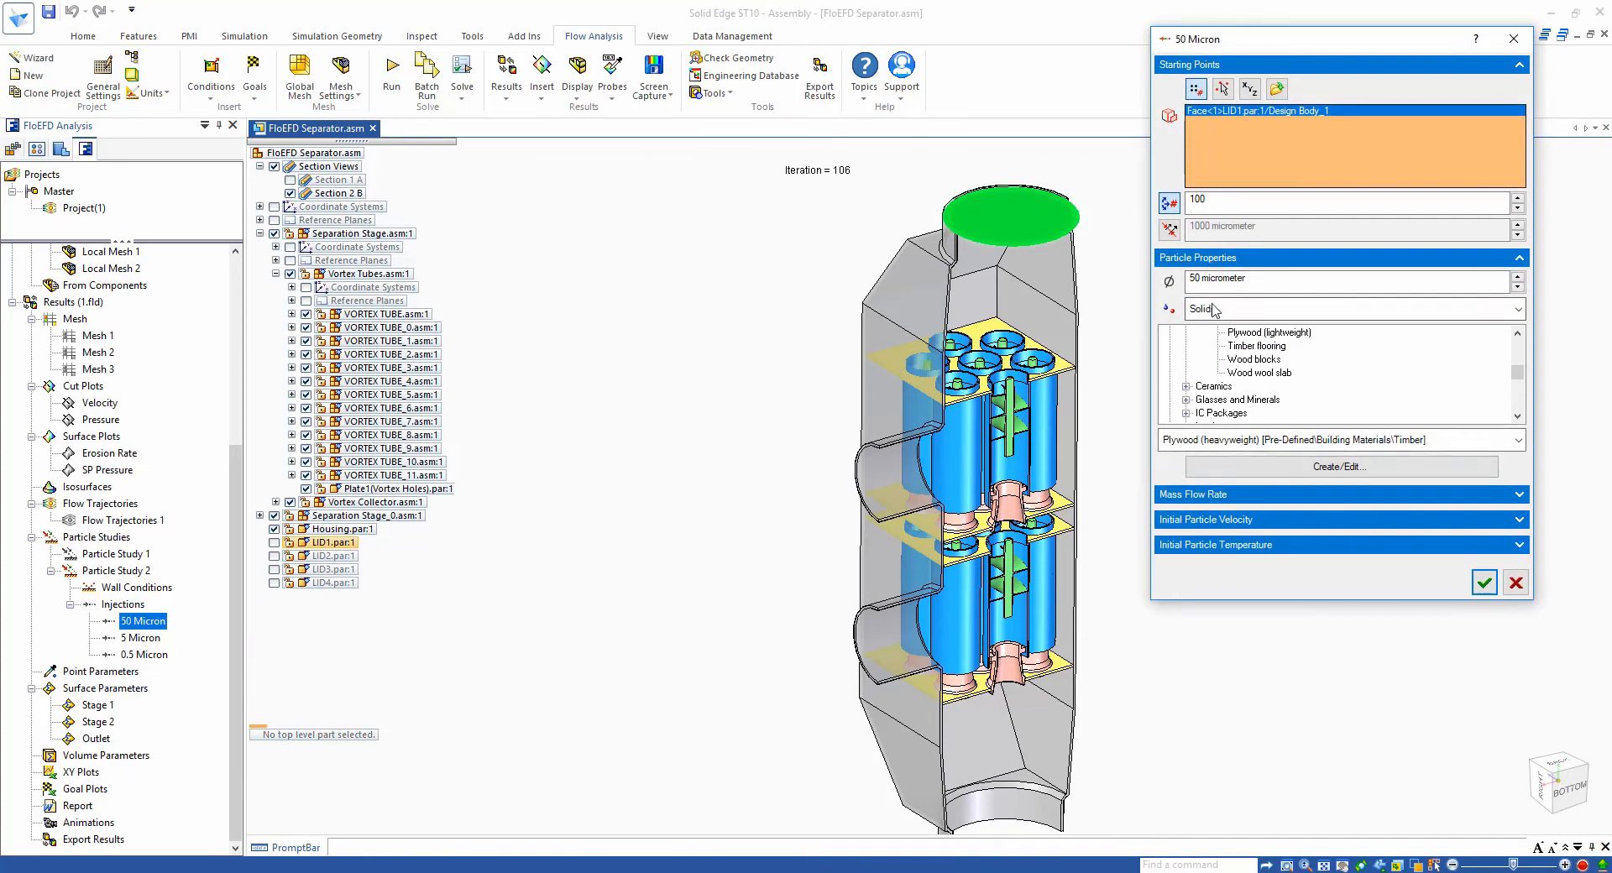
double_click(1215, 279)
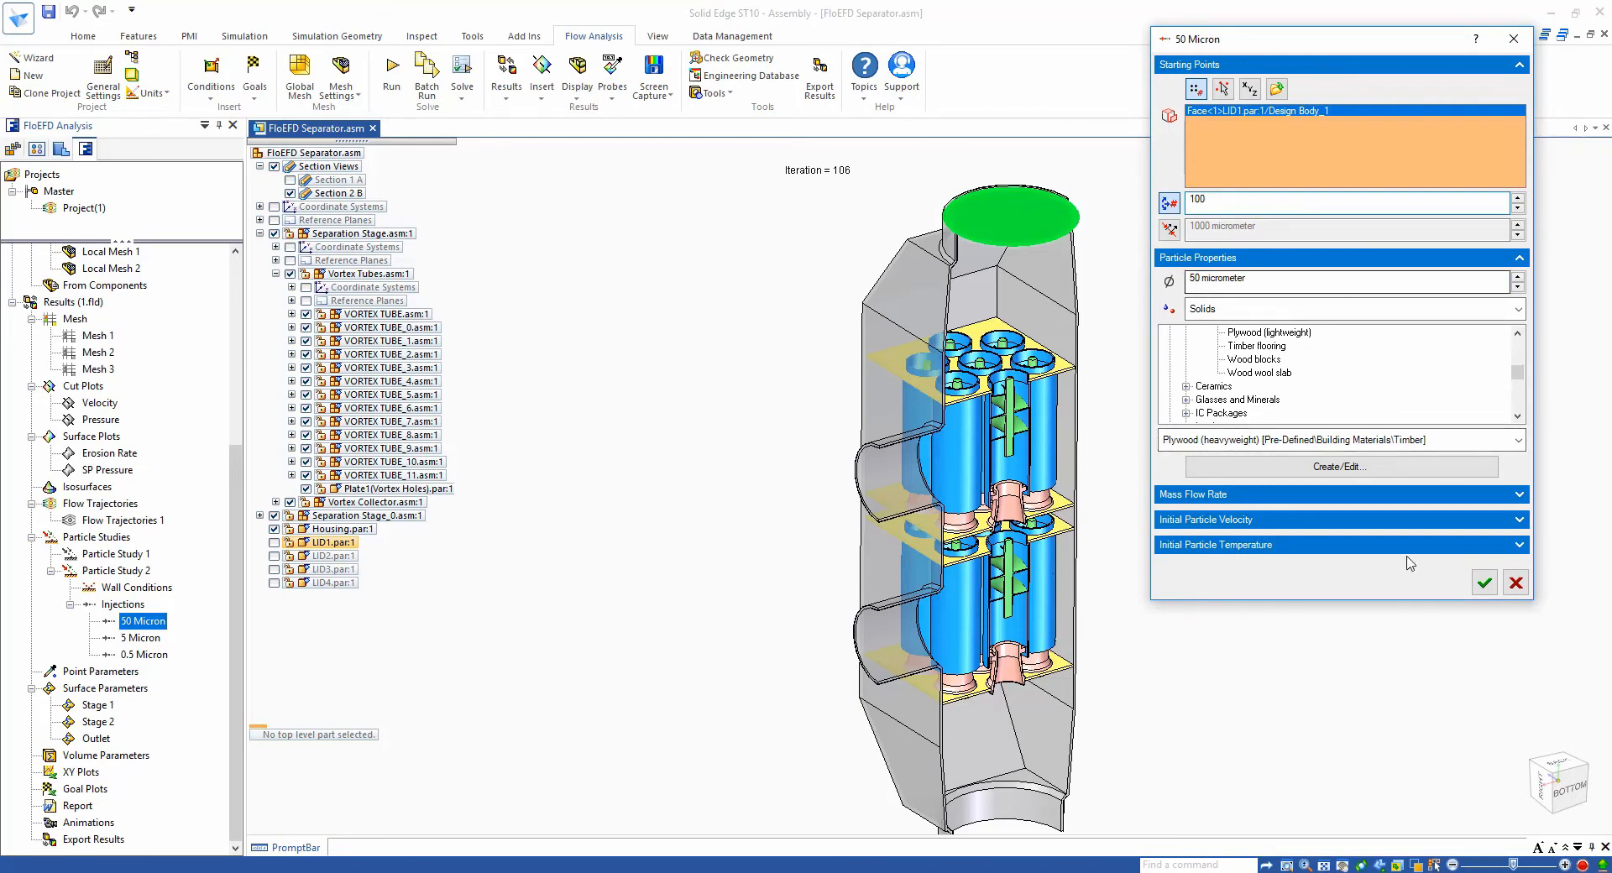
click(1515, 582)
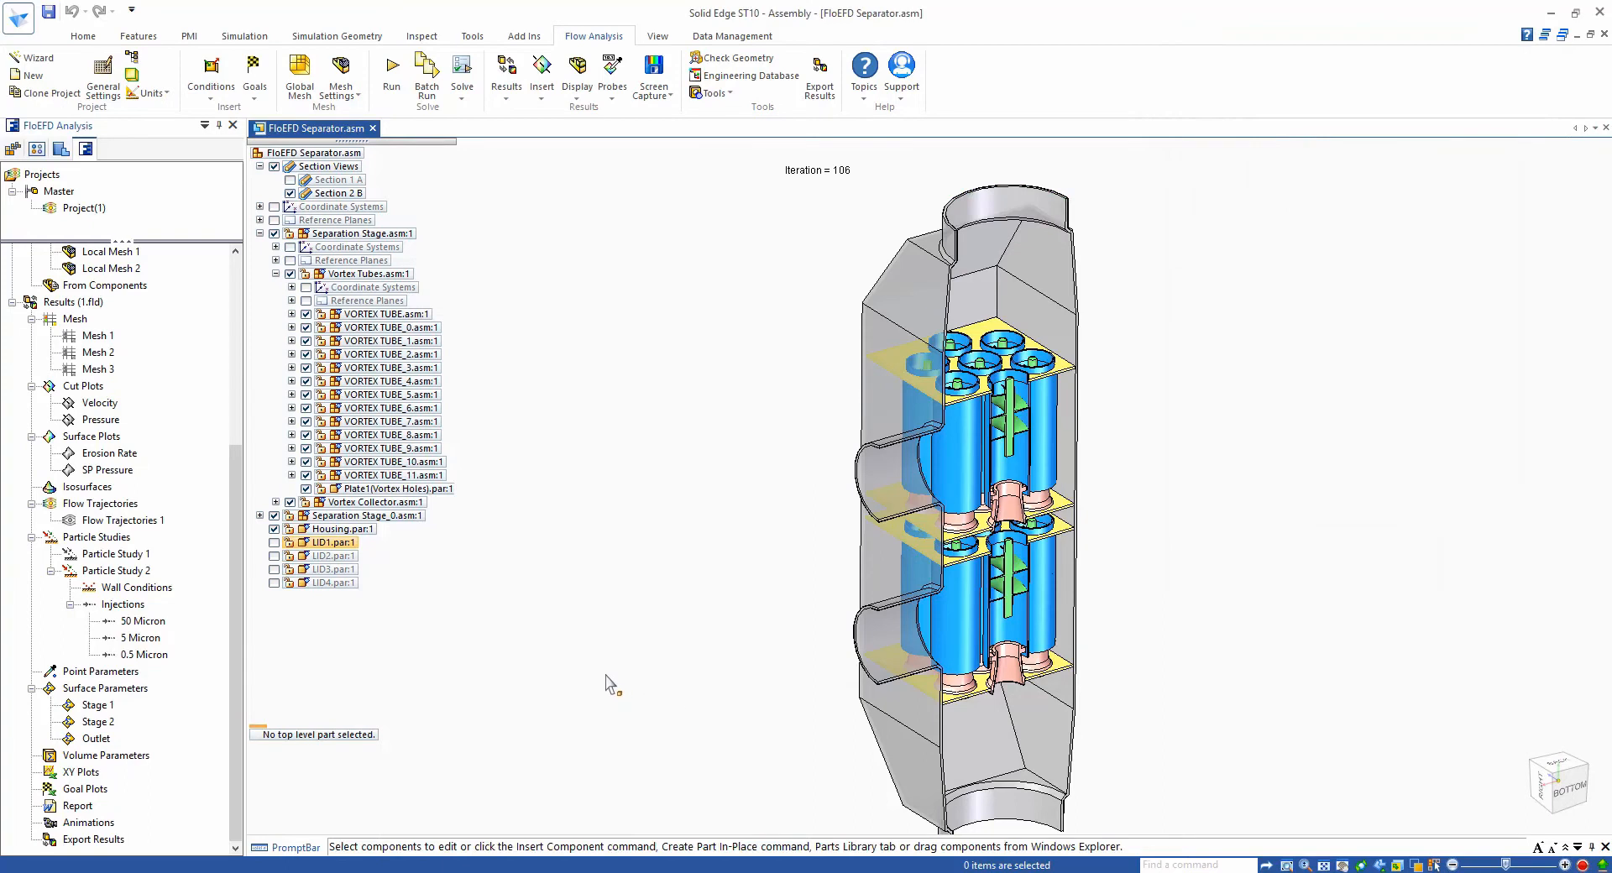
- Run Particle Study 2 and show the particle tracks of its 50 Micron injection
right_click(159, 622)
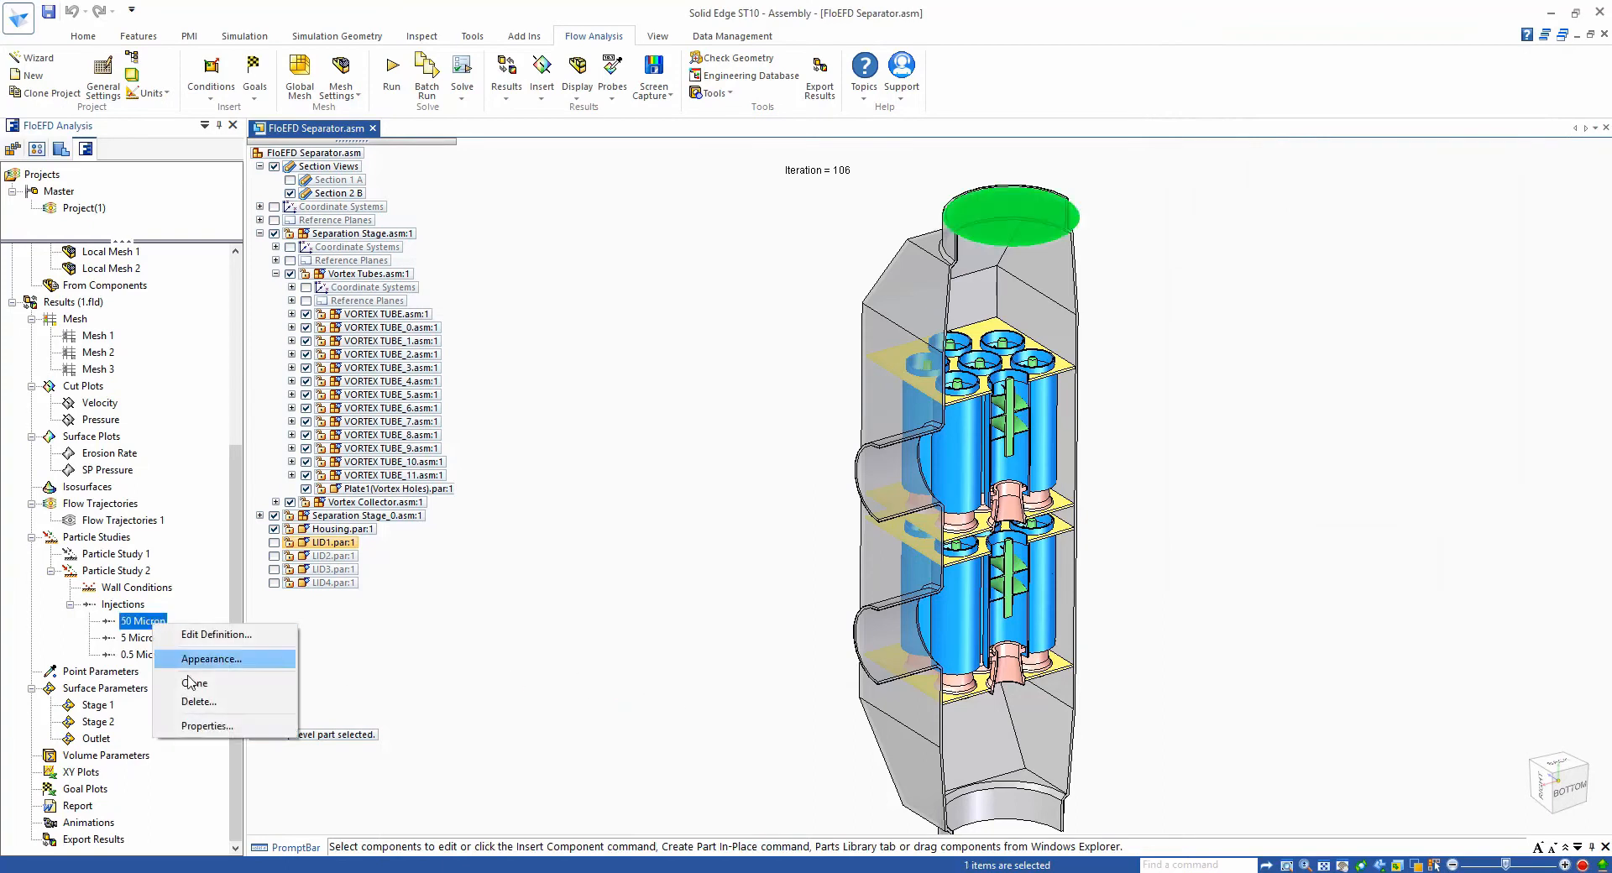
right_click(100, 573)
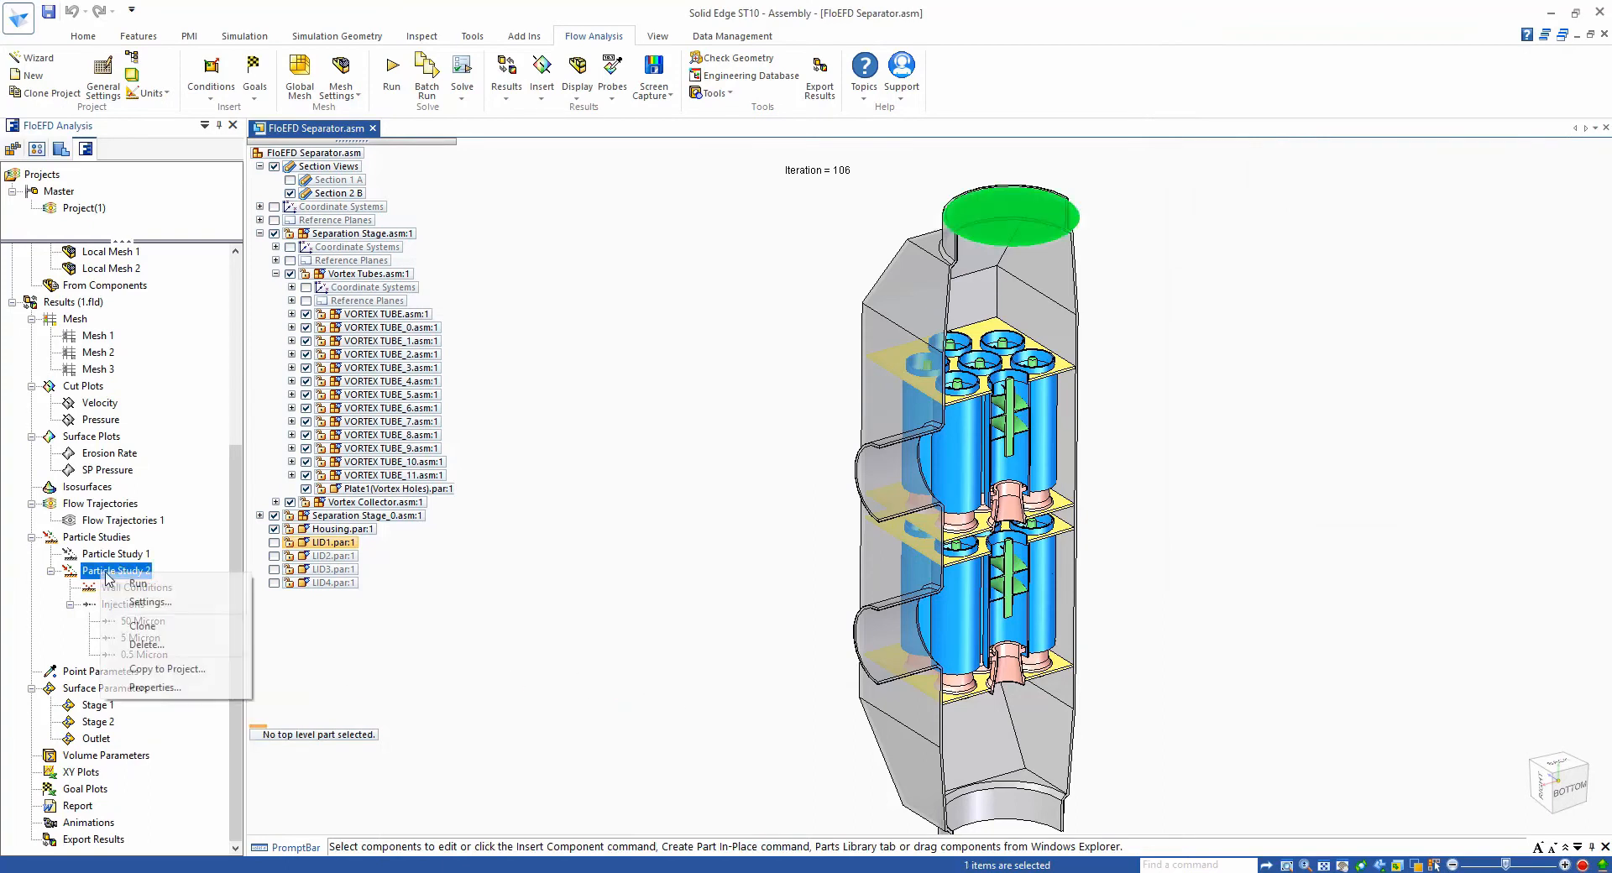
click(115, 581)
right_click(132, 623)
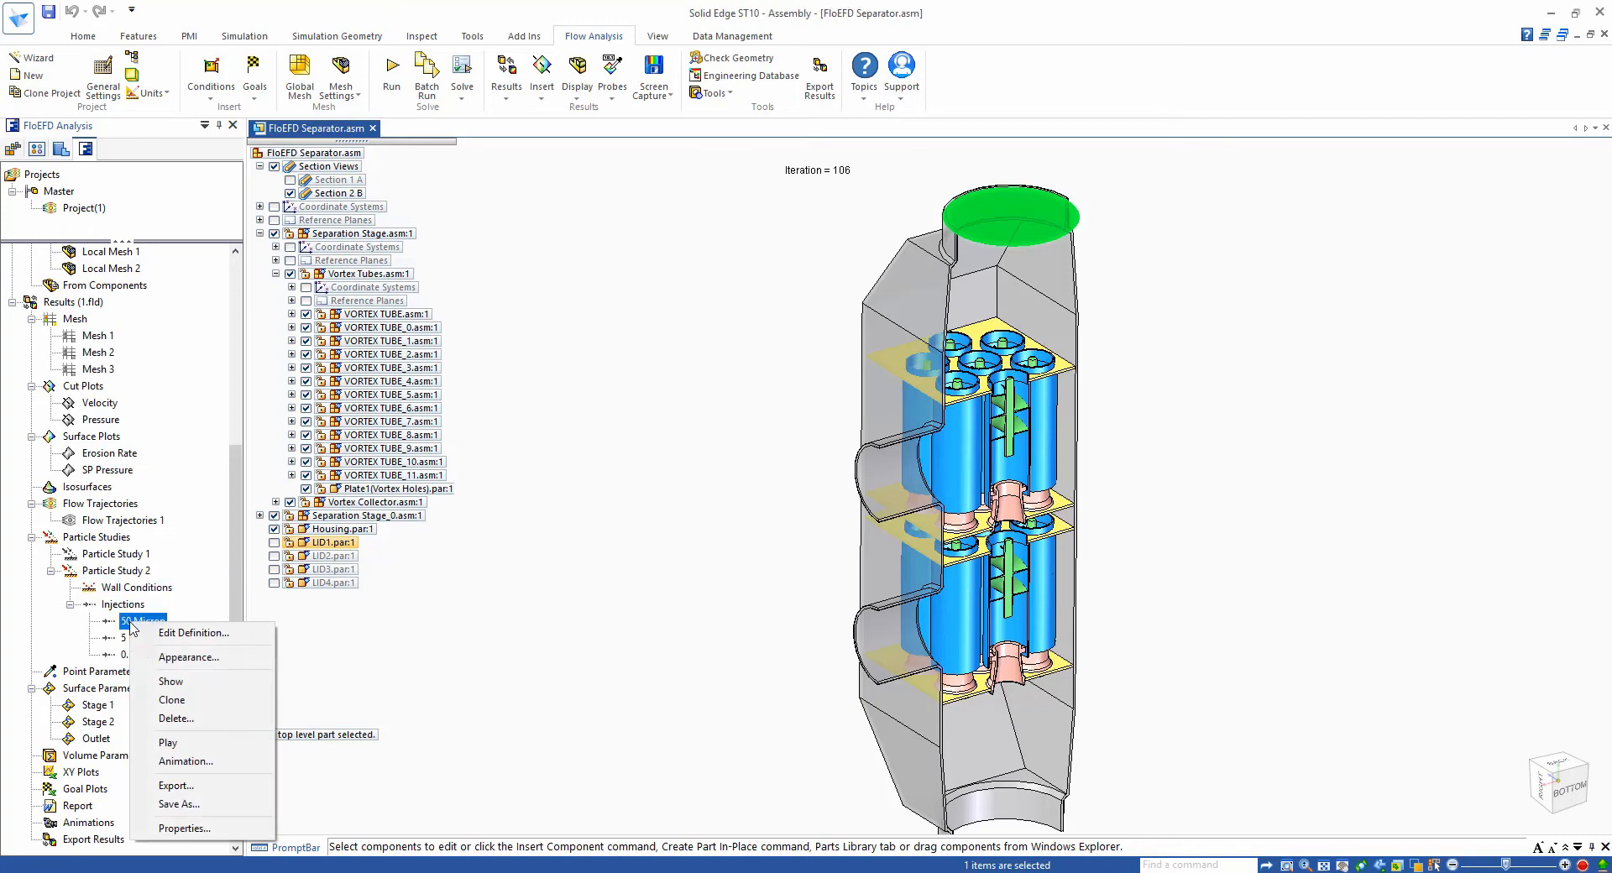
click(174, 682)
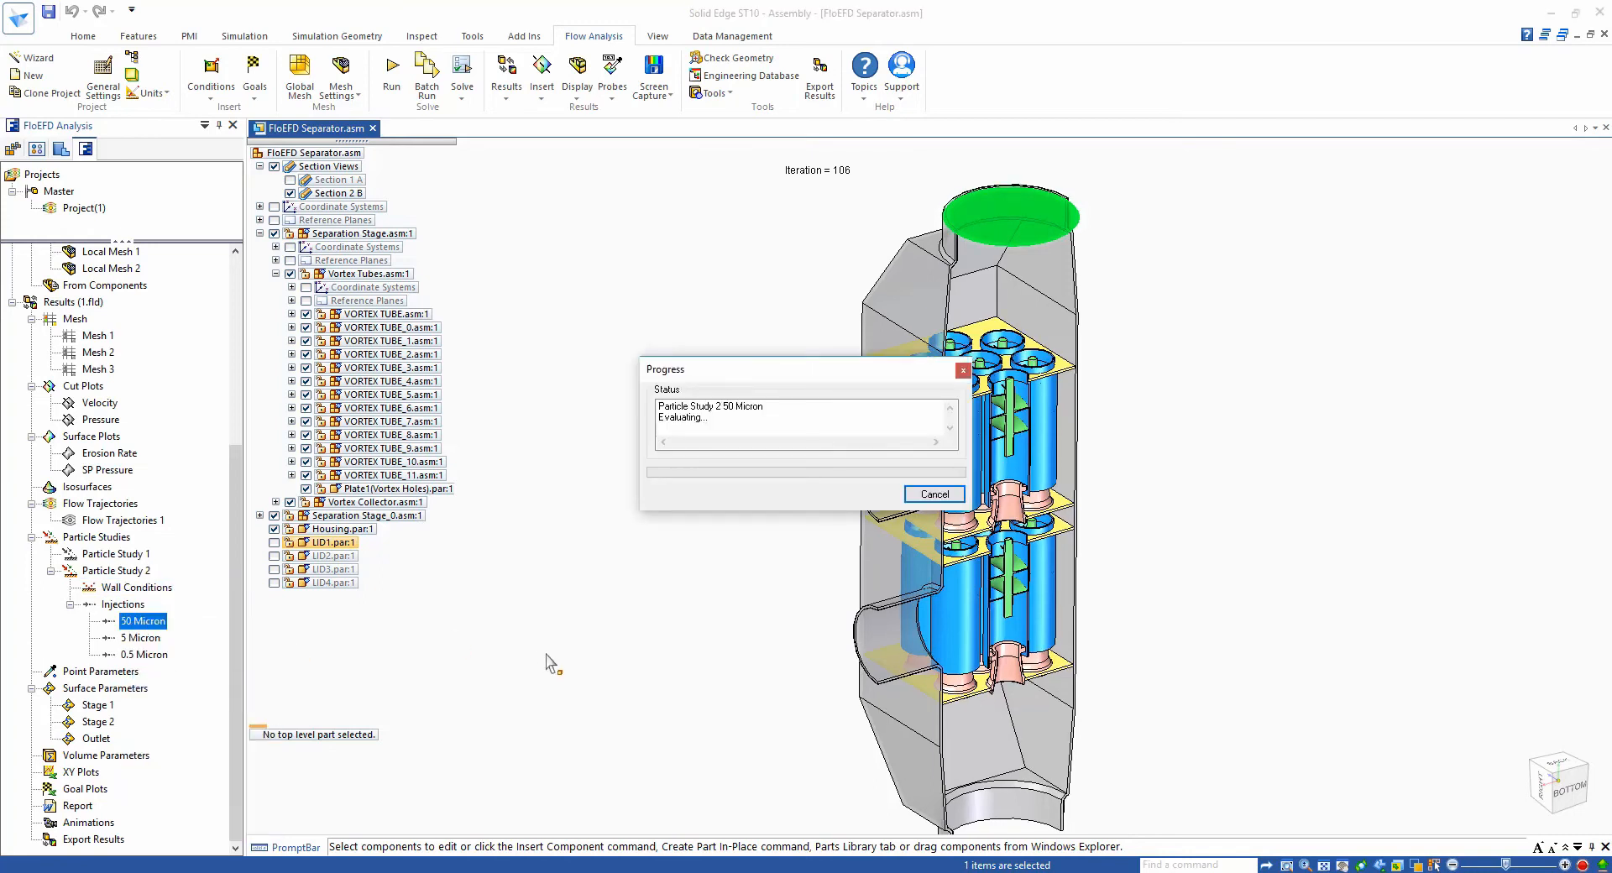
click(663, 672)
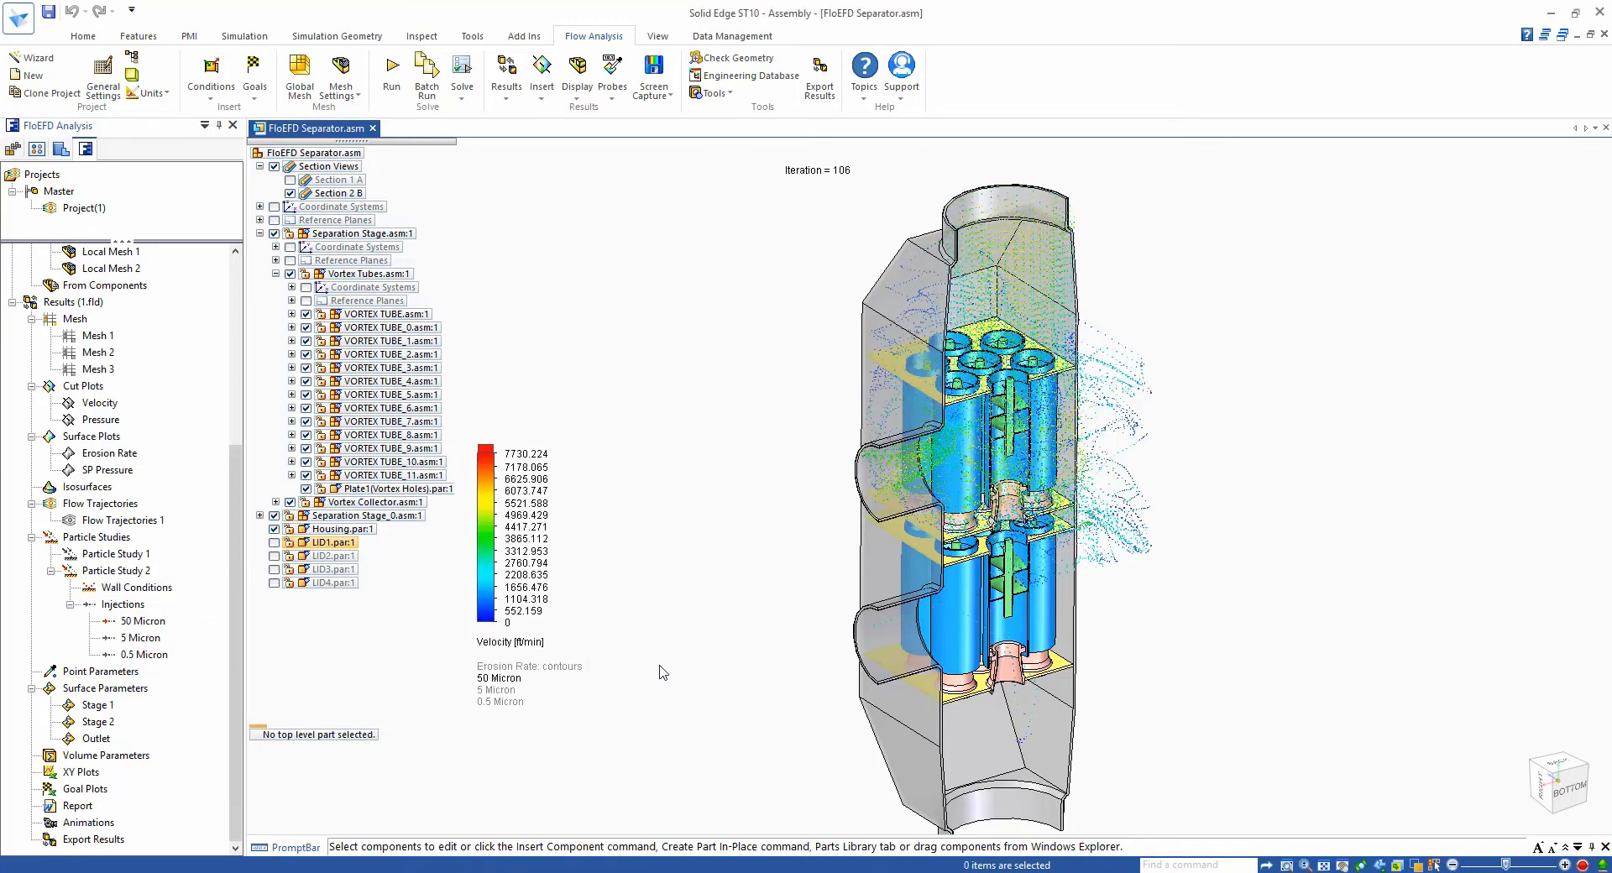
- Play the 50 Micron injection's animation and examine the particles in both separation stages
right_click(149, 626)
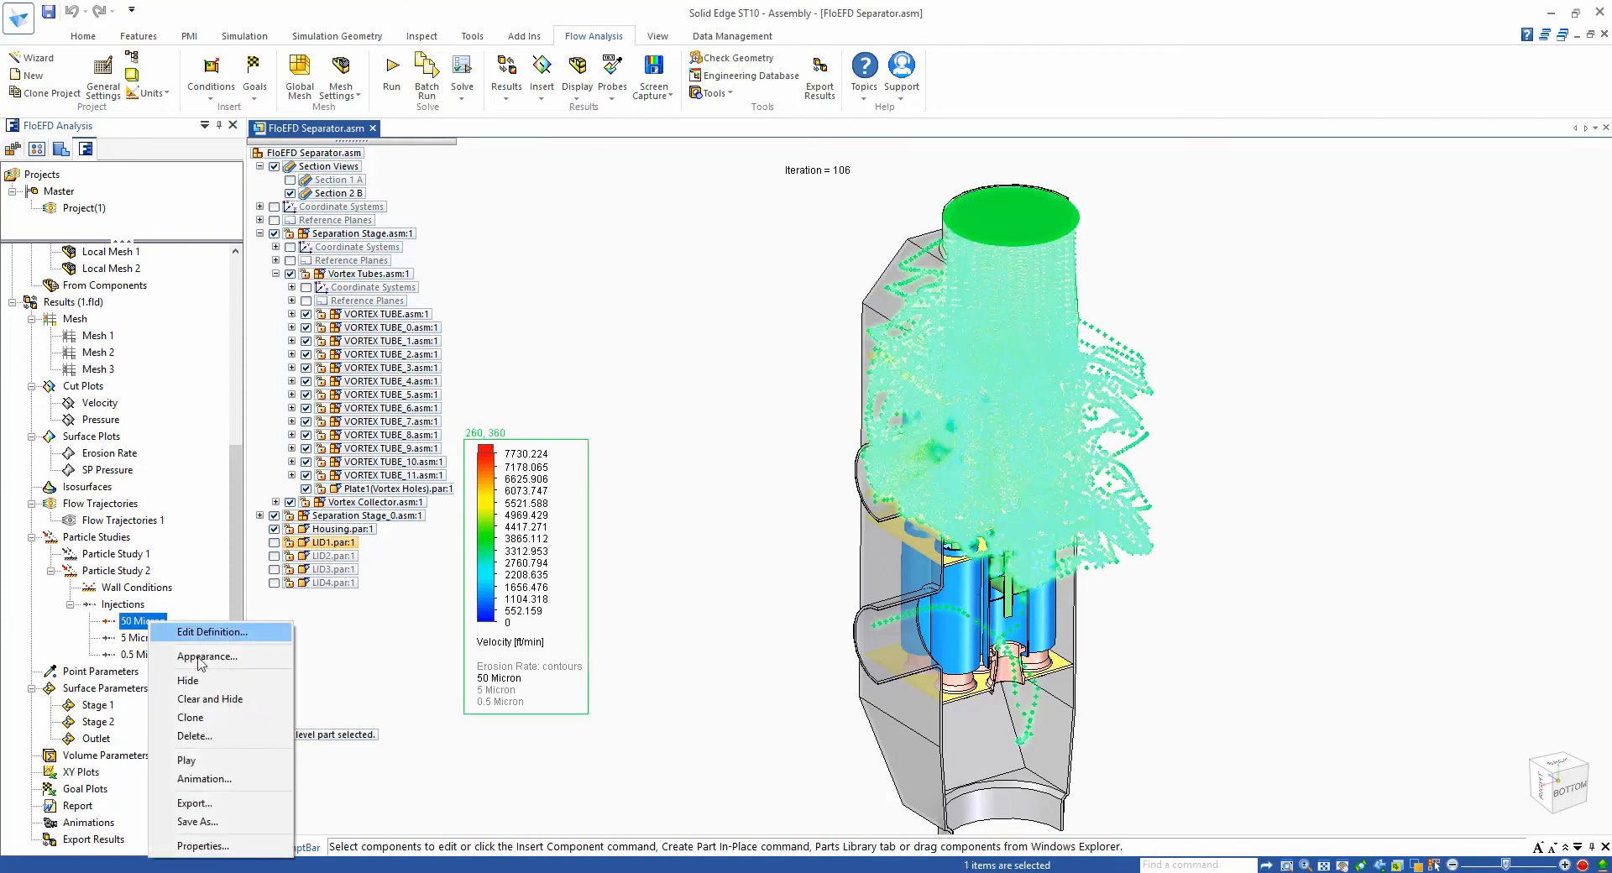
click(189, 763)
click(739, 648)
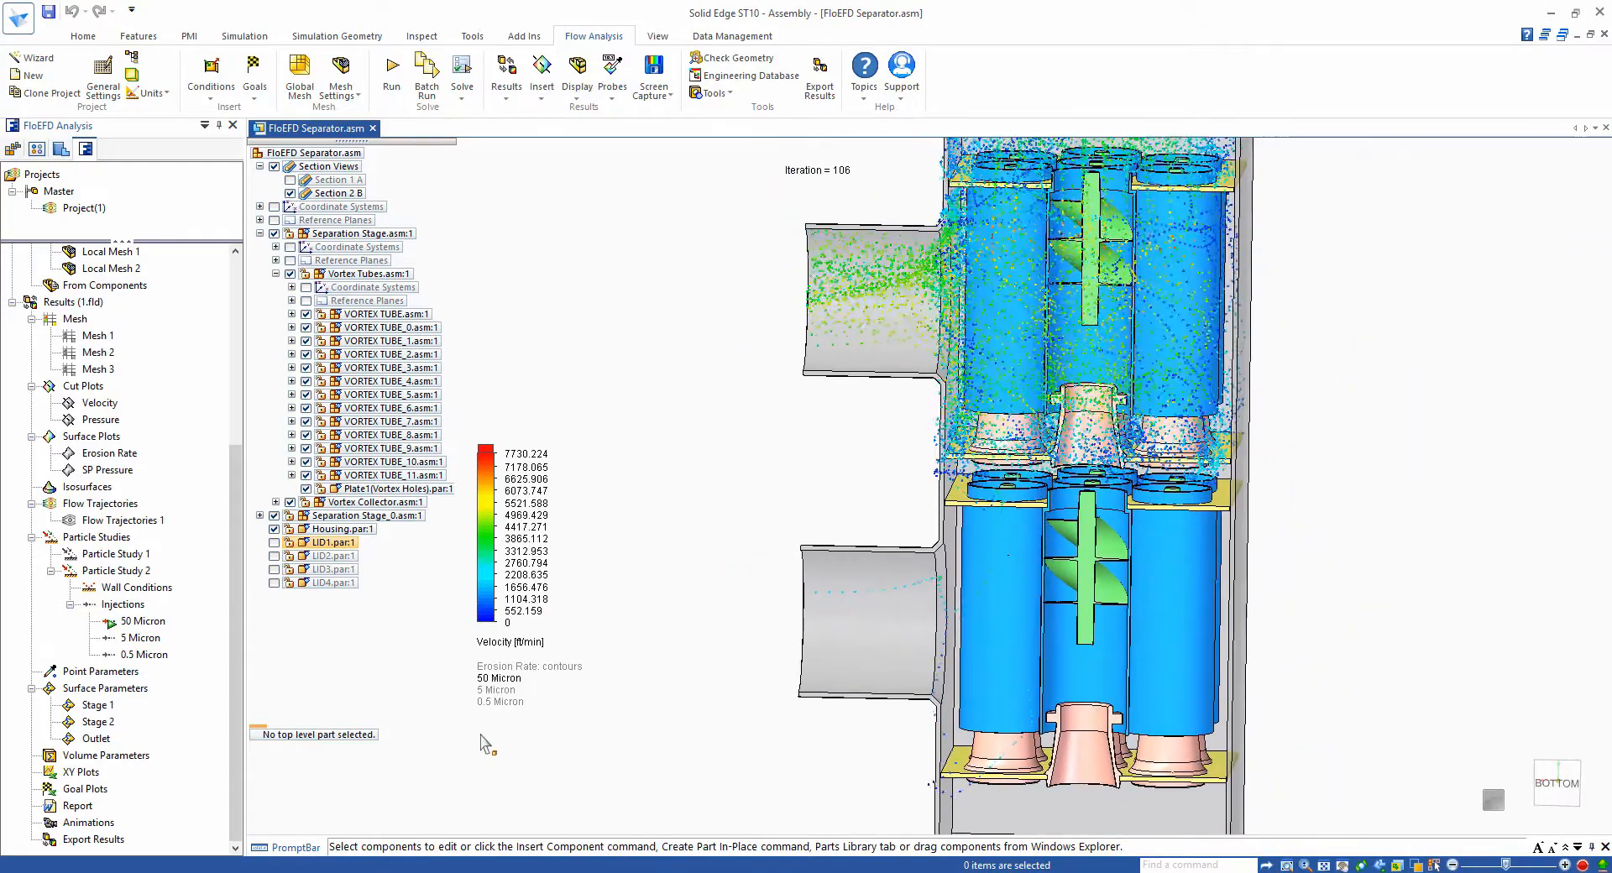
- Hide the 50 Micron injection and play the animation of the 5 Micron injection
right_click(151, 626)
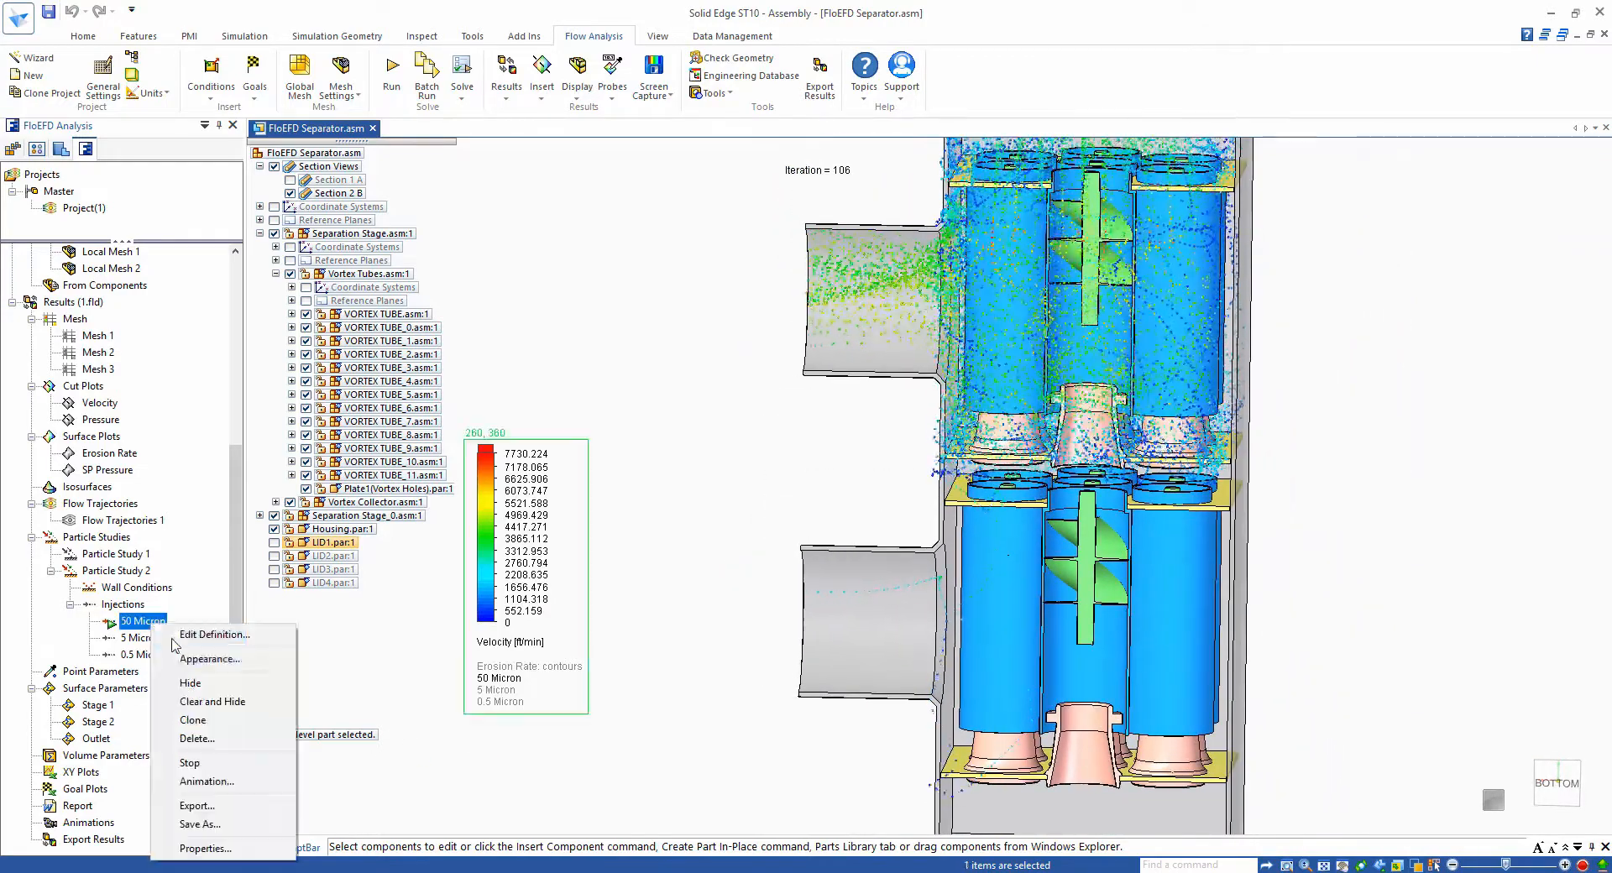
click(189, 686)
right_click(152, 639)
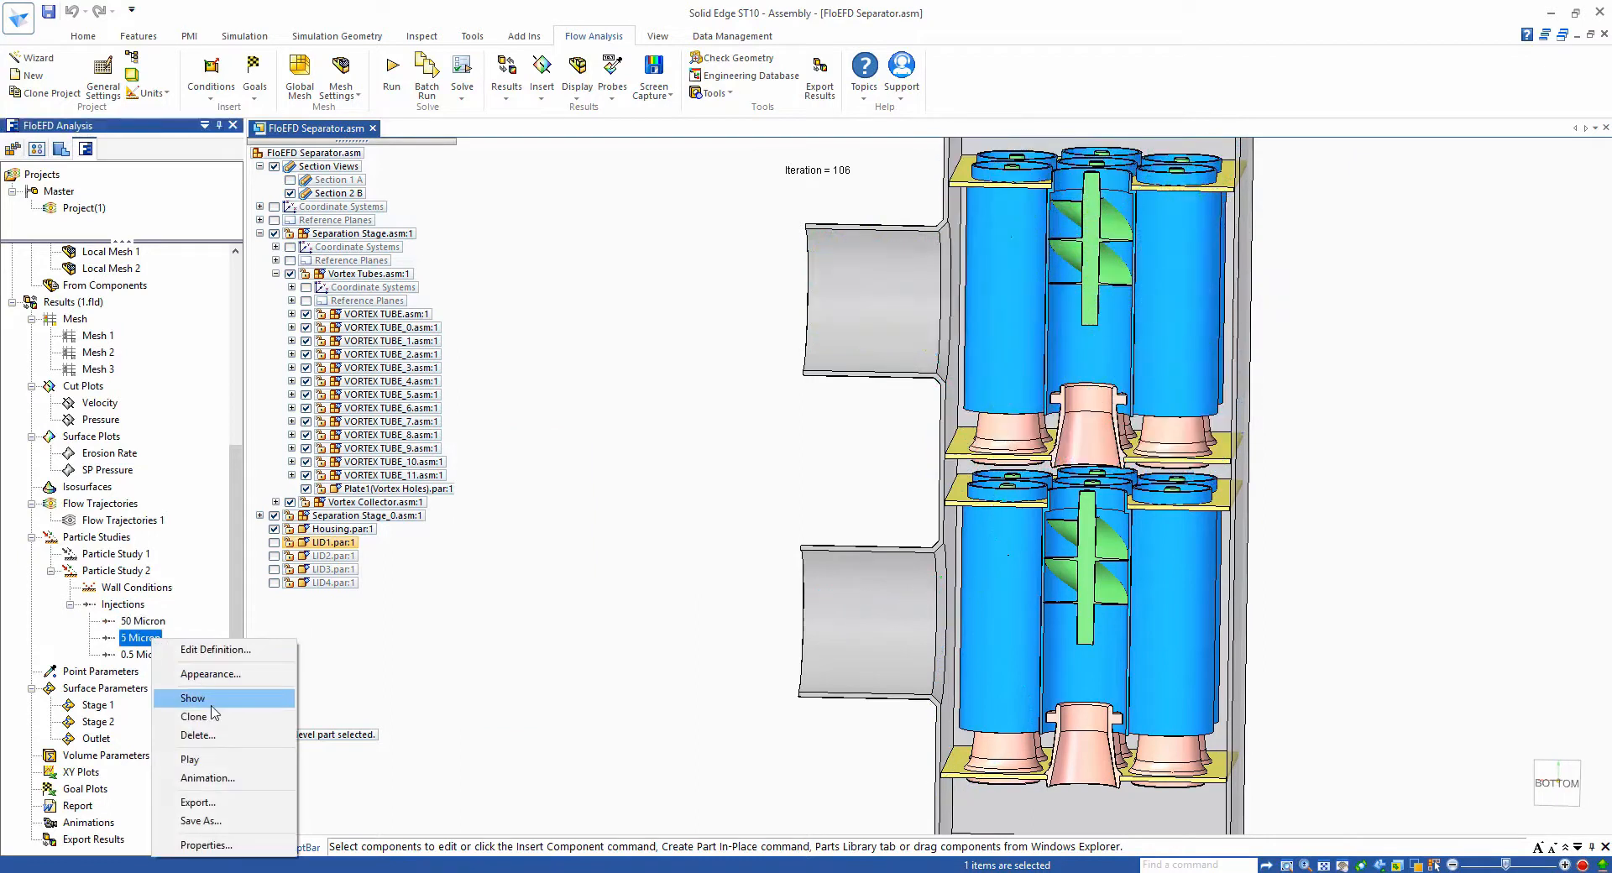
click(181, 761)
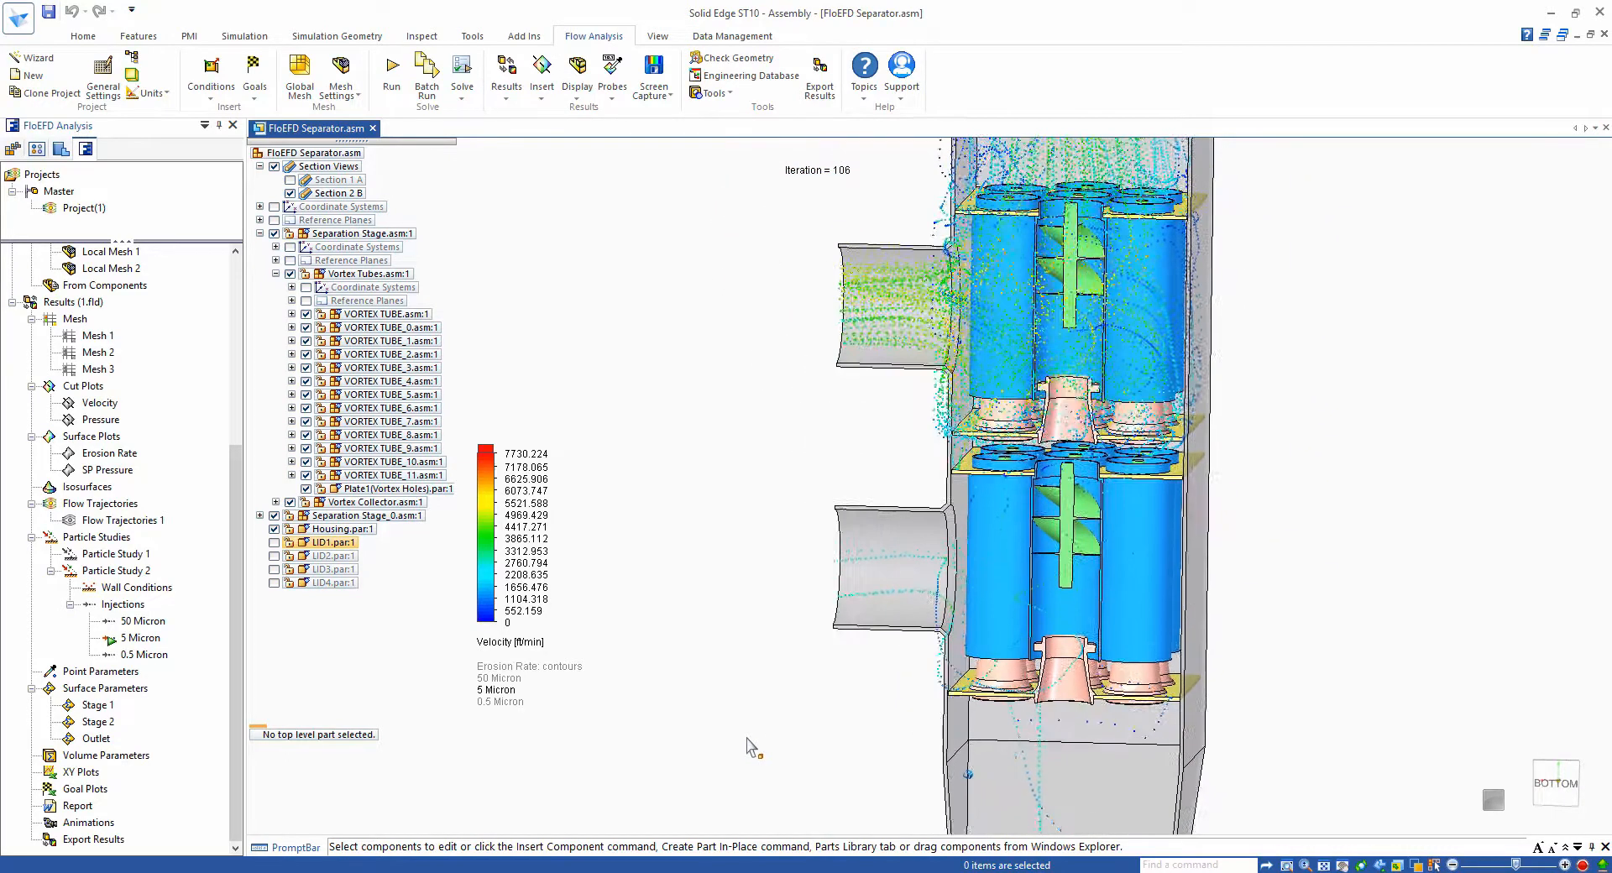
- Hide the 5 Micron injection and play the animation of the 0.5 Micron injection
right_click(141, 644)
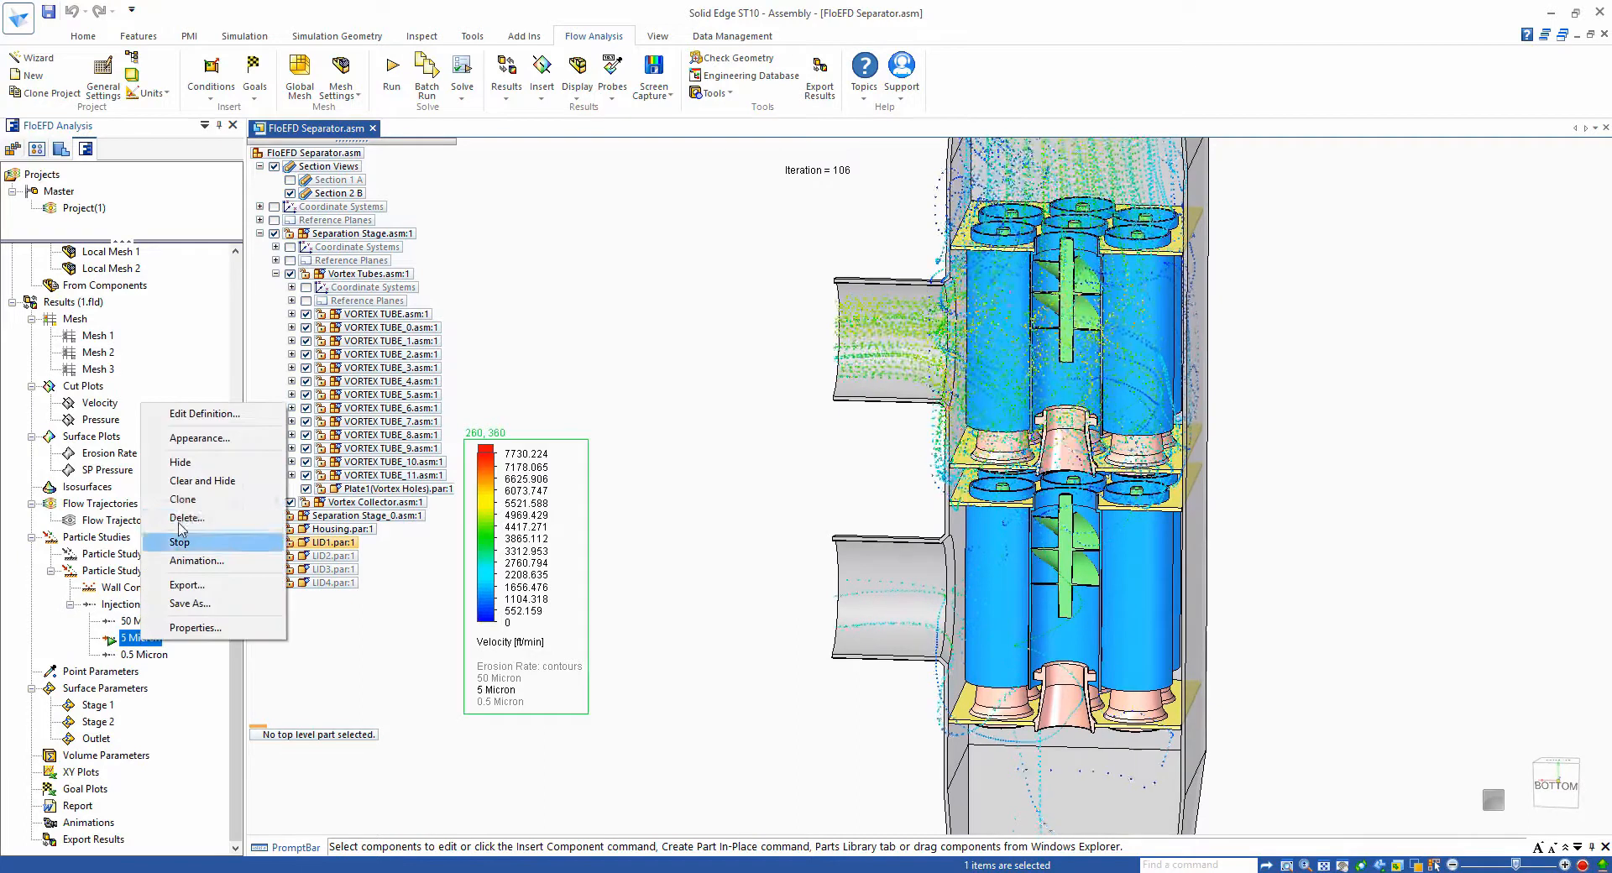
click(199, 464)
right_click(151, 654)
click(189, 562)
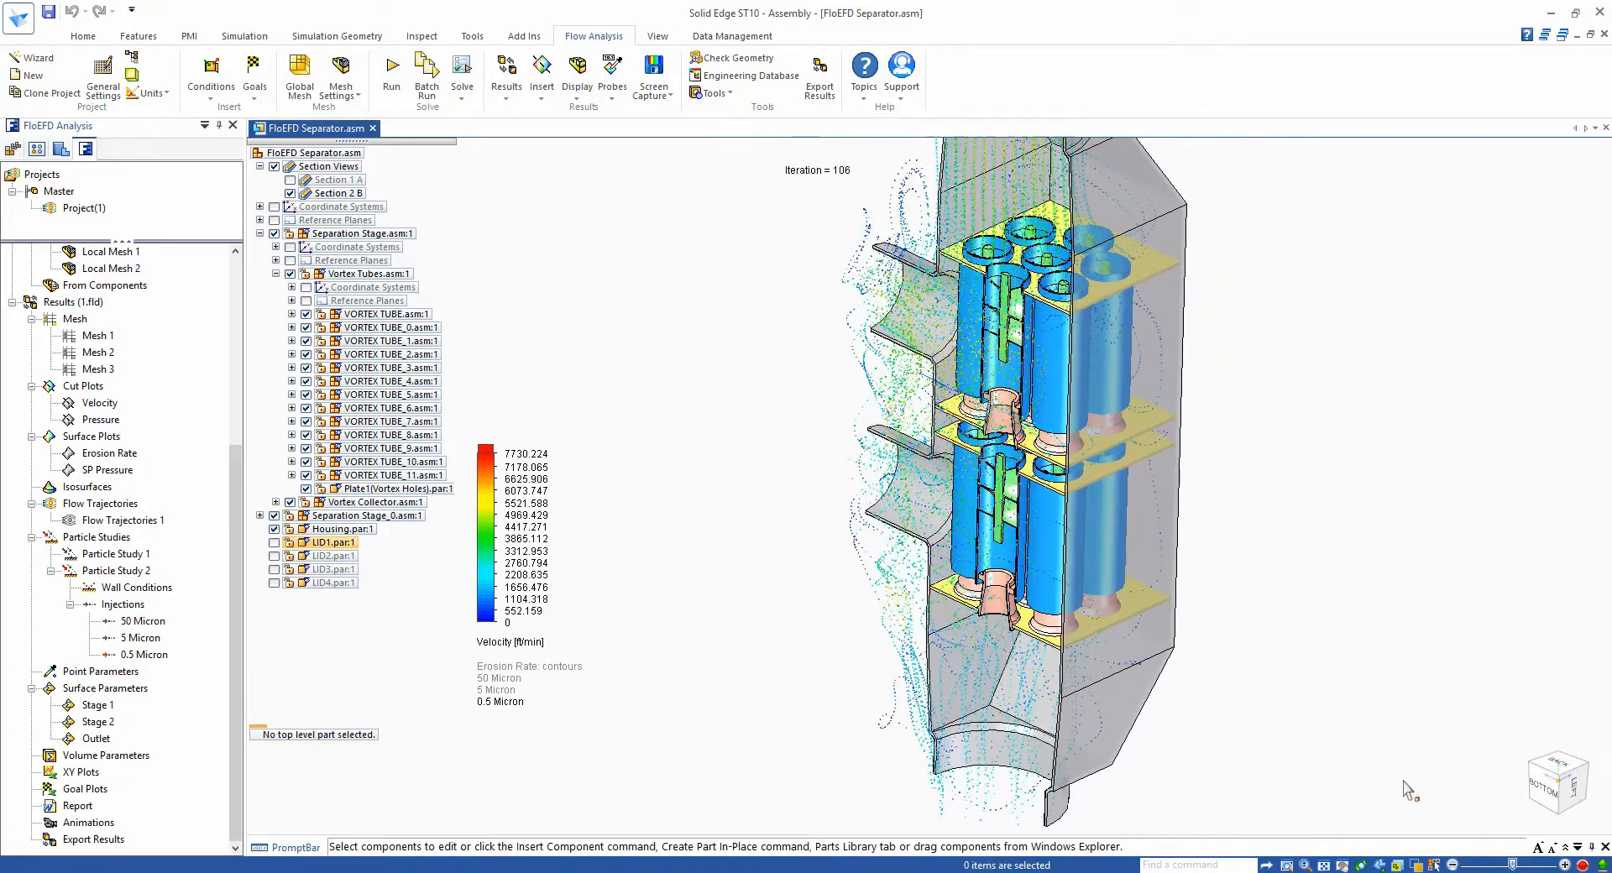
- Activate Particle Study 1 in place of Particle Study 2
right_click(118, 566)
click(189, 564)
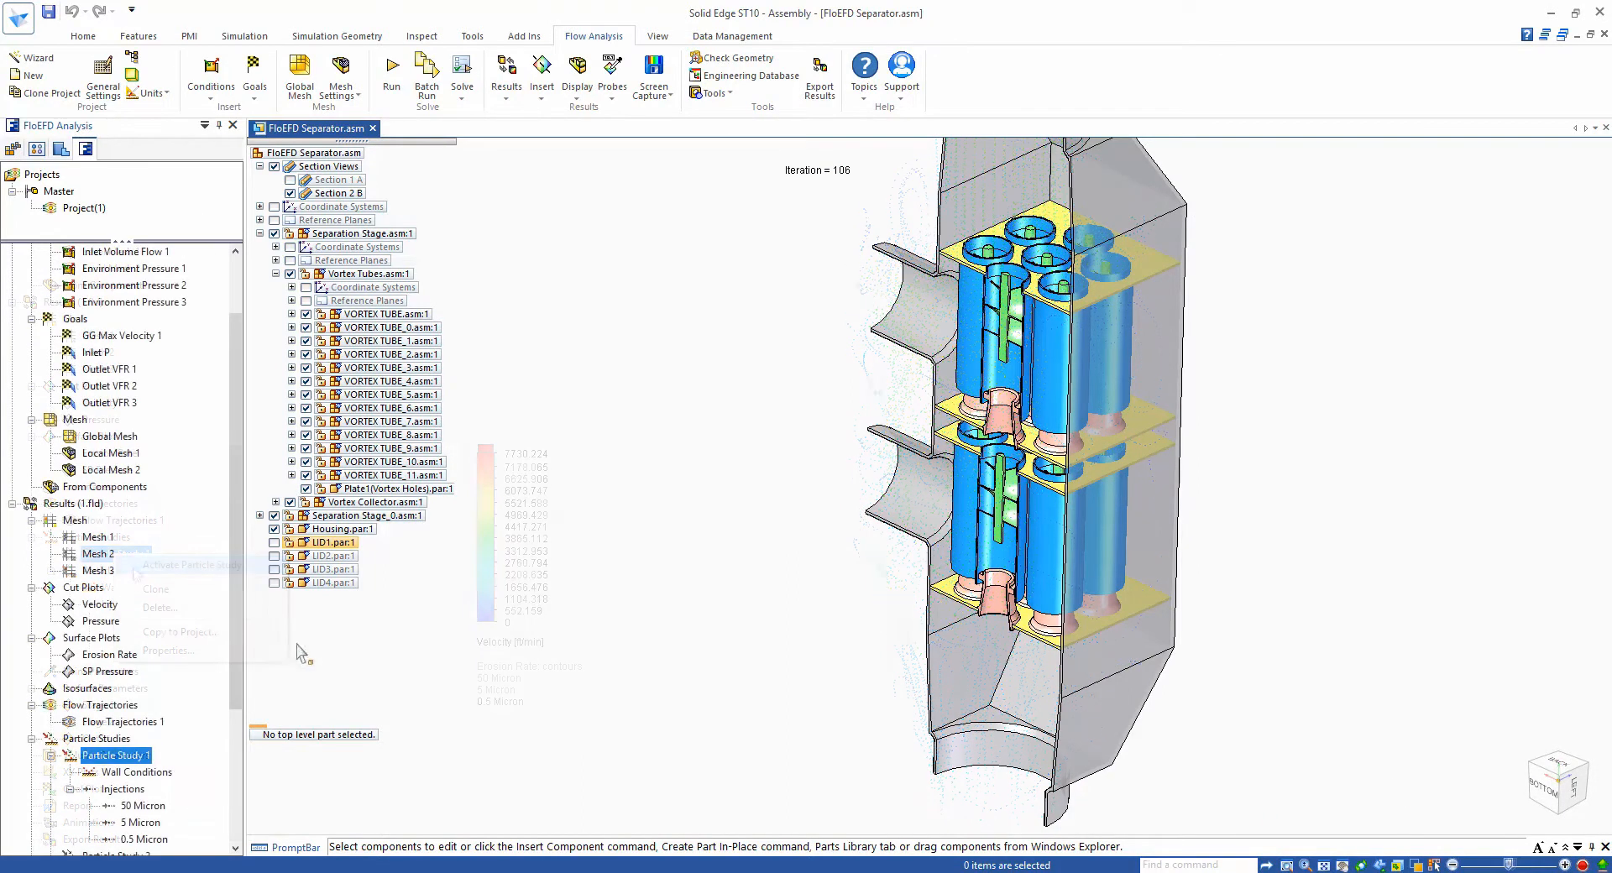
scroll(168, 664, down, 4)
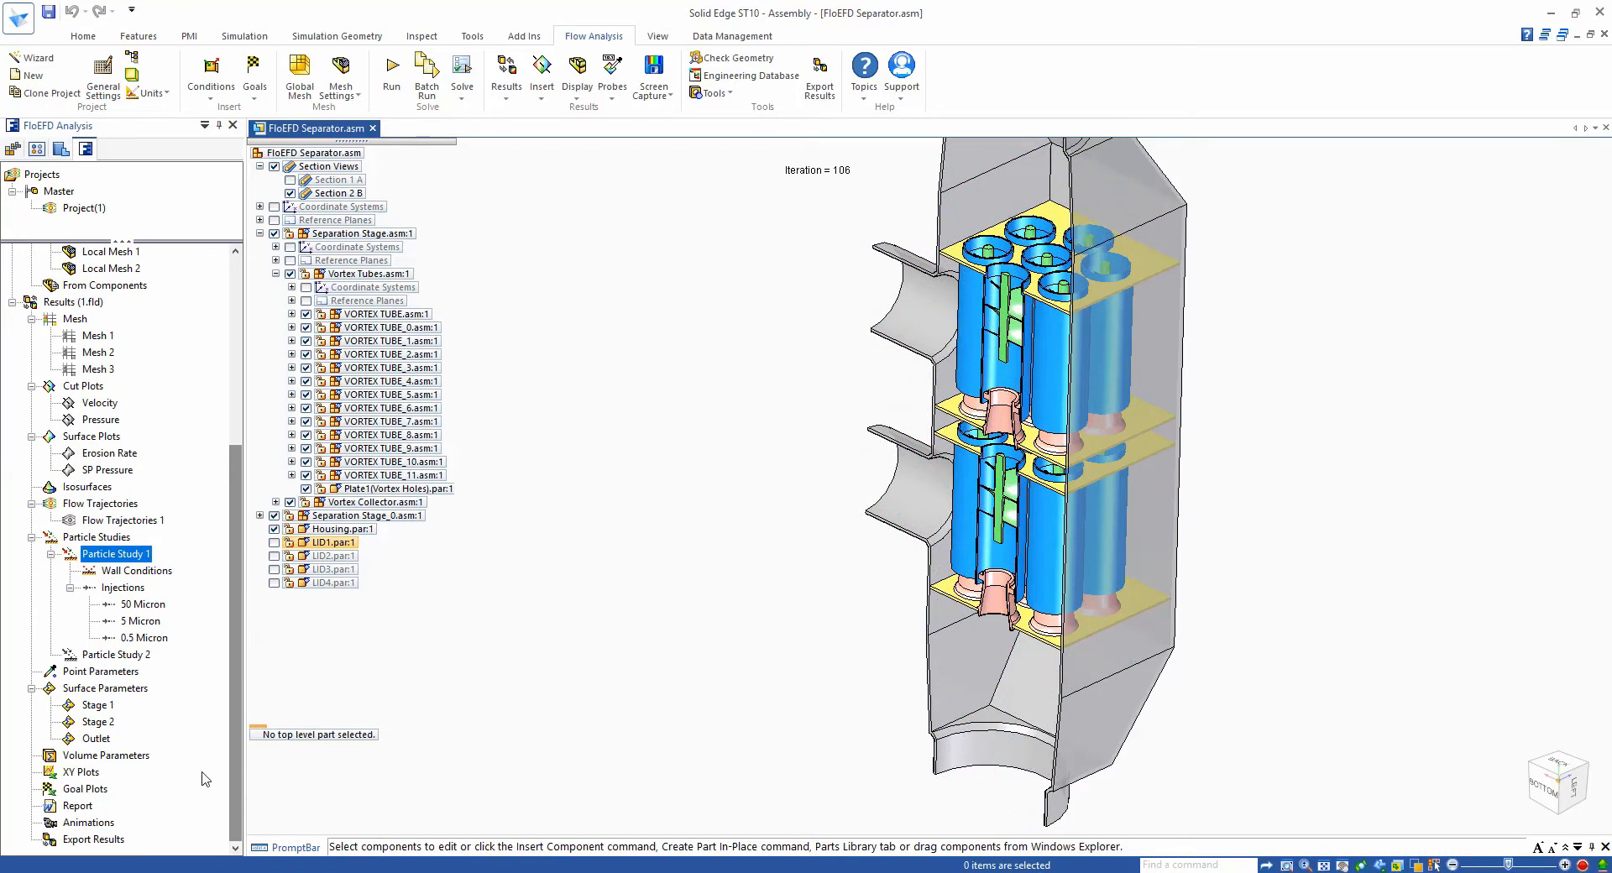
- Show the Stage 1 surface parameters, check the particle counts for each injection size, and close the results
right_click(98, 707)
click(138, 716)
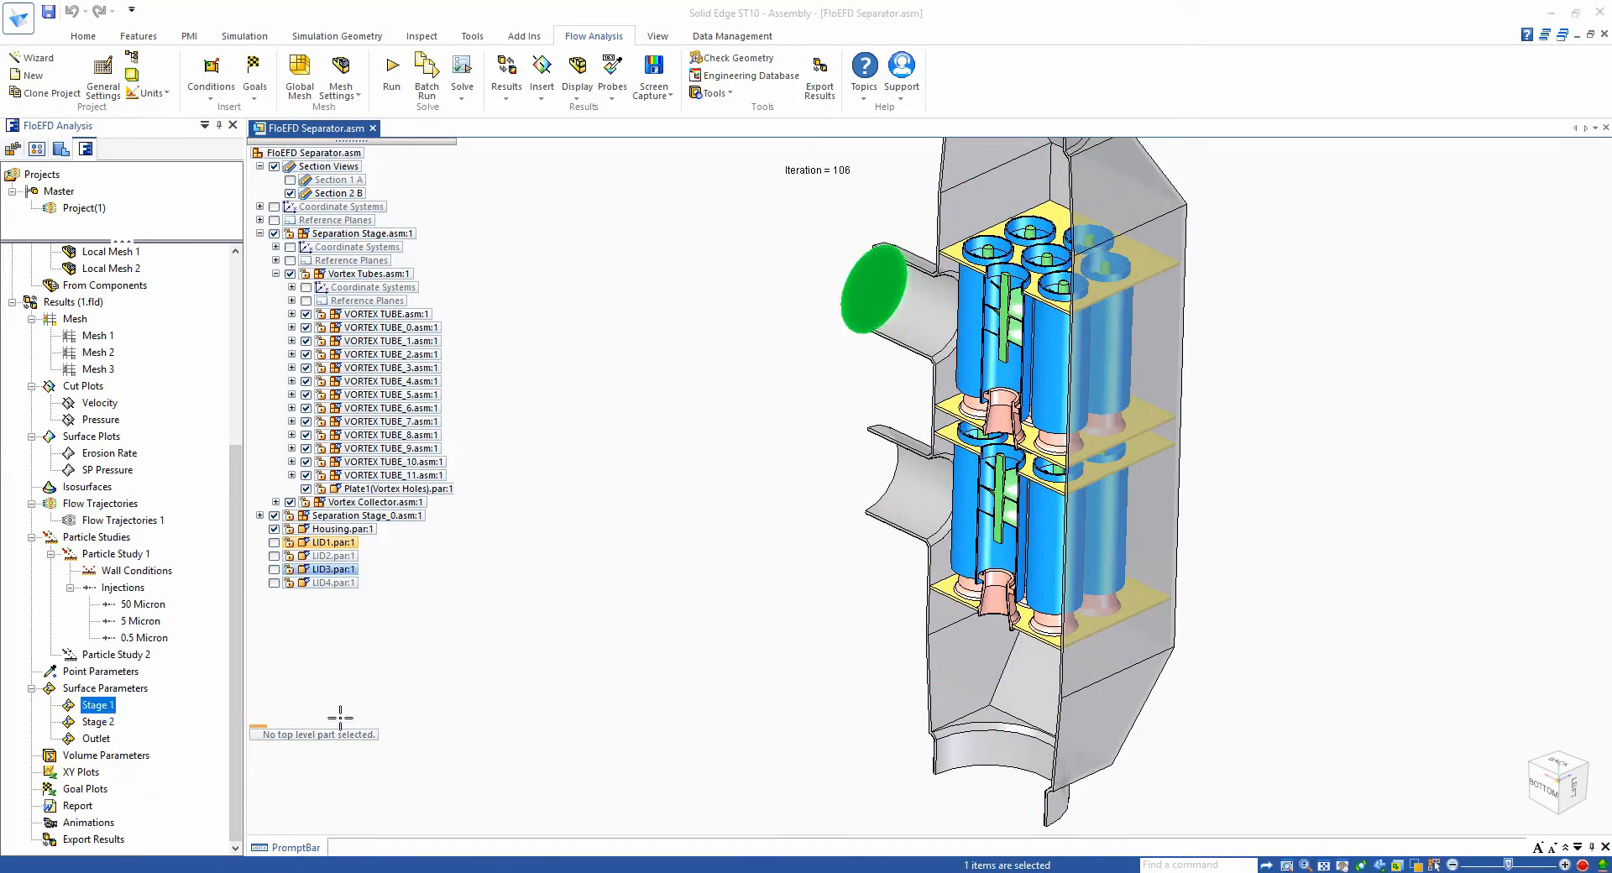
click(1183, 461)
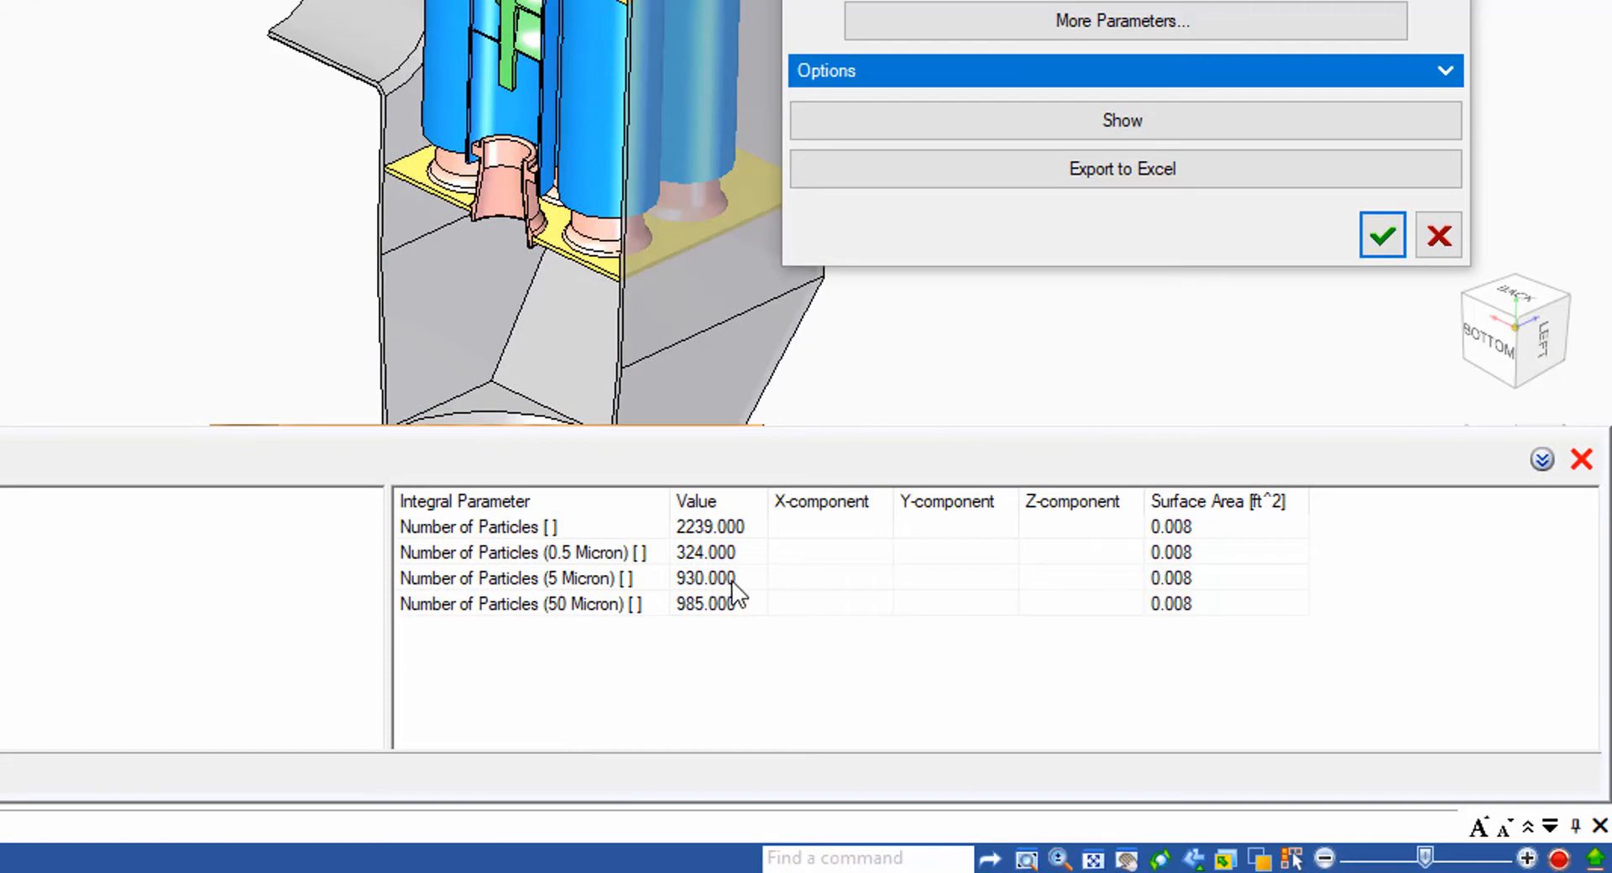
click(718, 558)
click(714, 578)
click(689, 560)
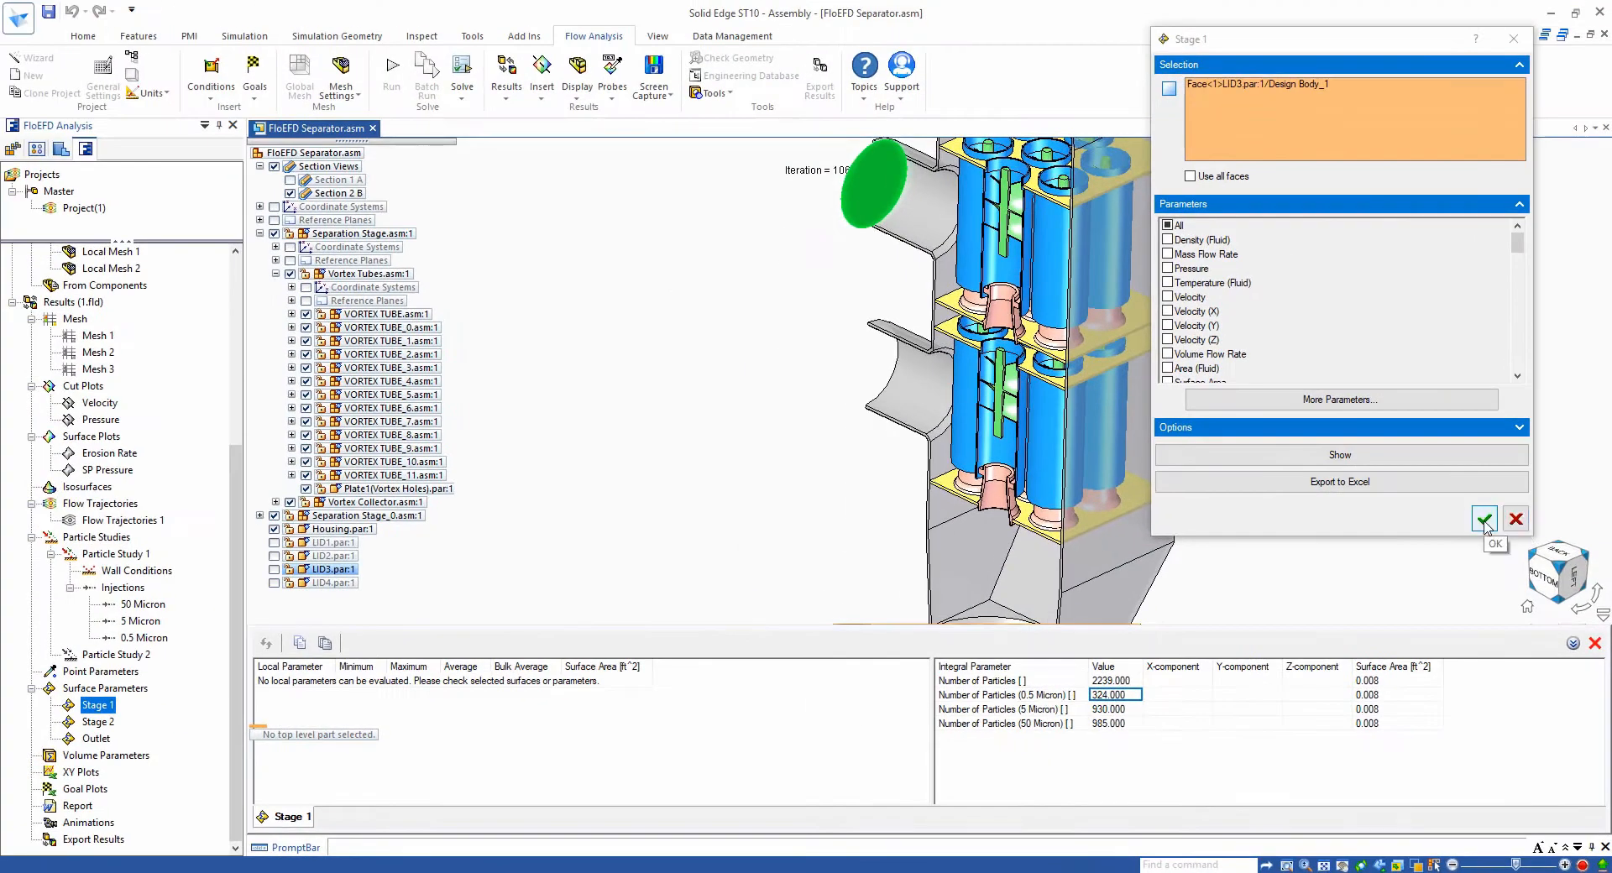
click(1483, 522)
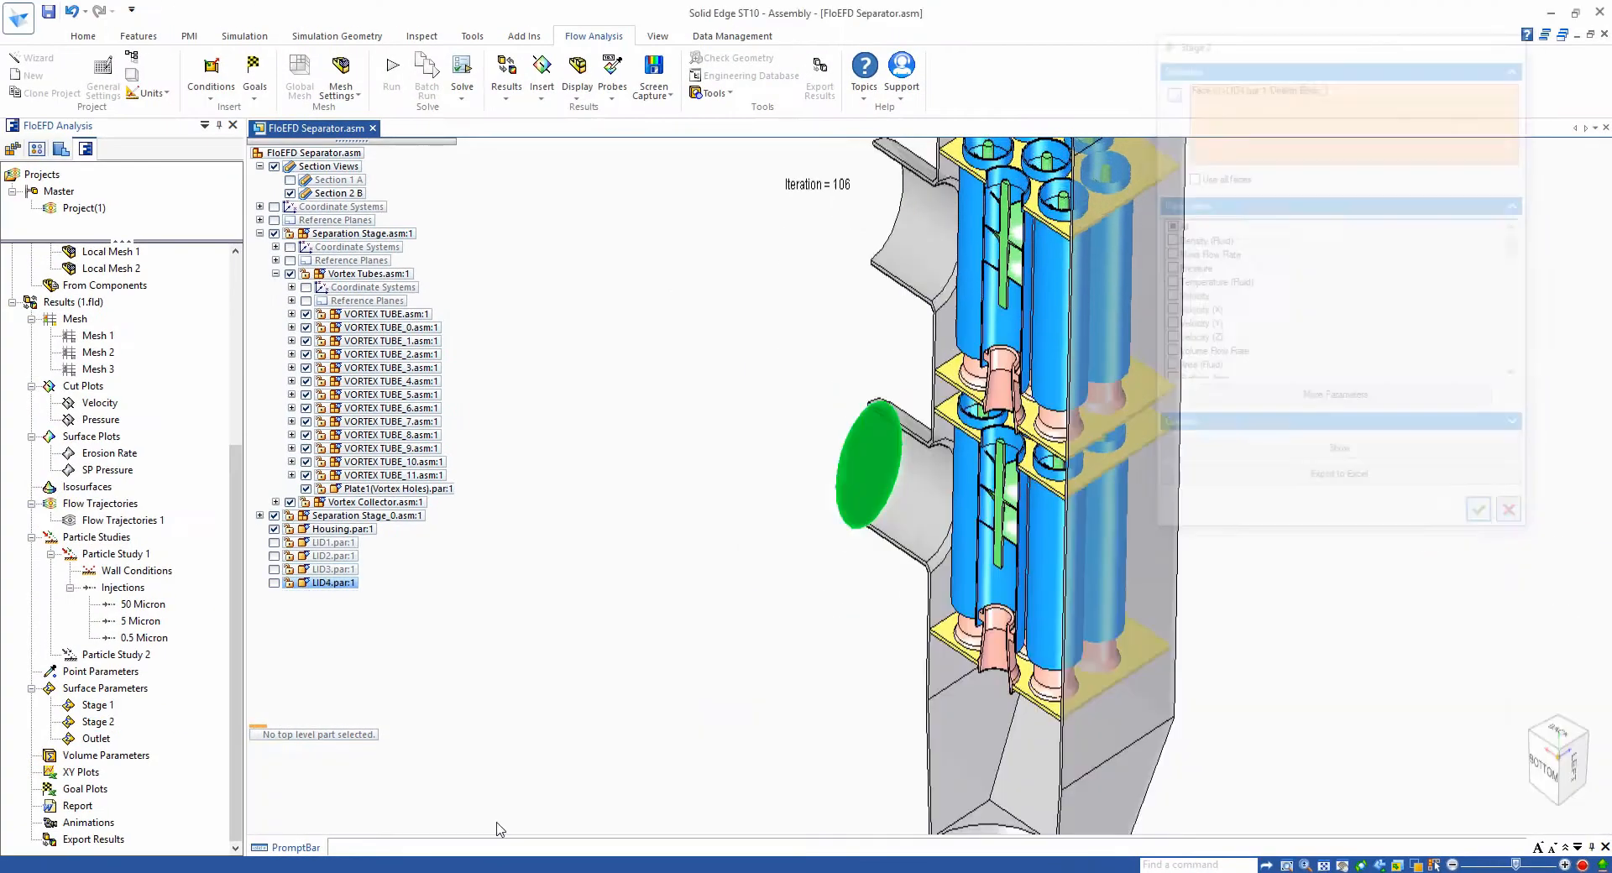
- Show the Outlet surface parameters, compare the 0.5, 5 and 50 Micron particle counts, and close the results
right_click(91, 744)
click(130, 754)
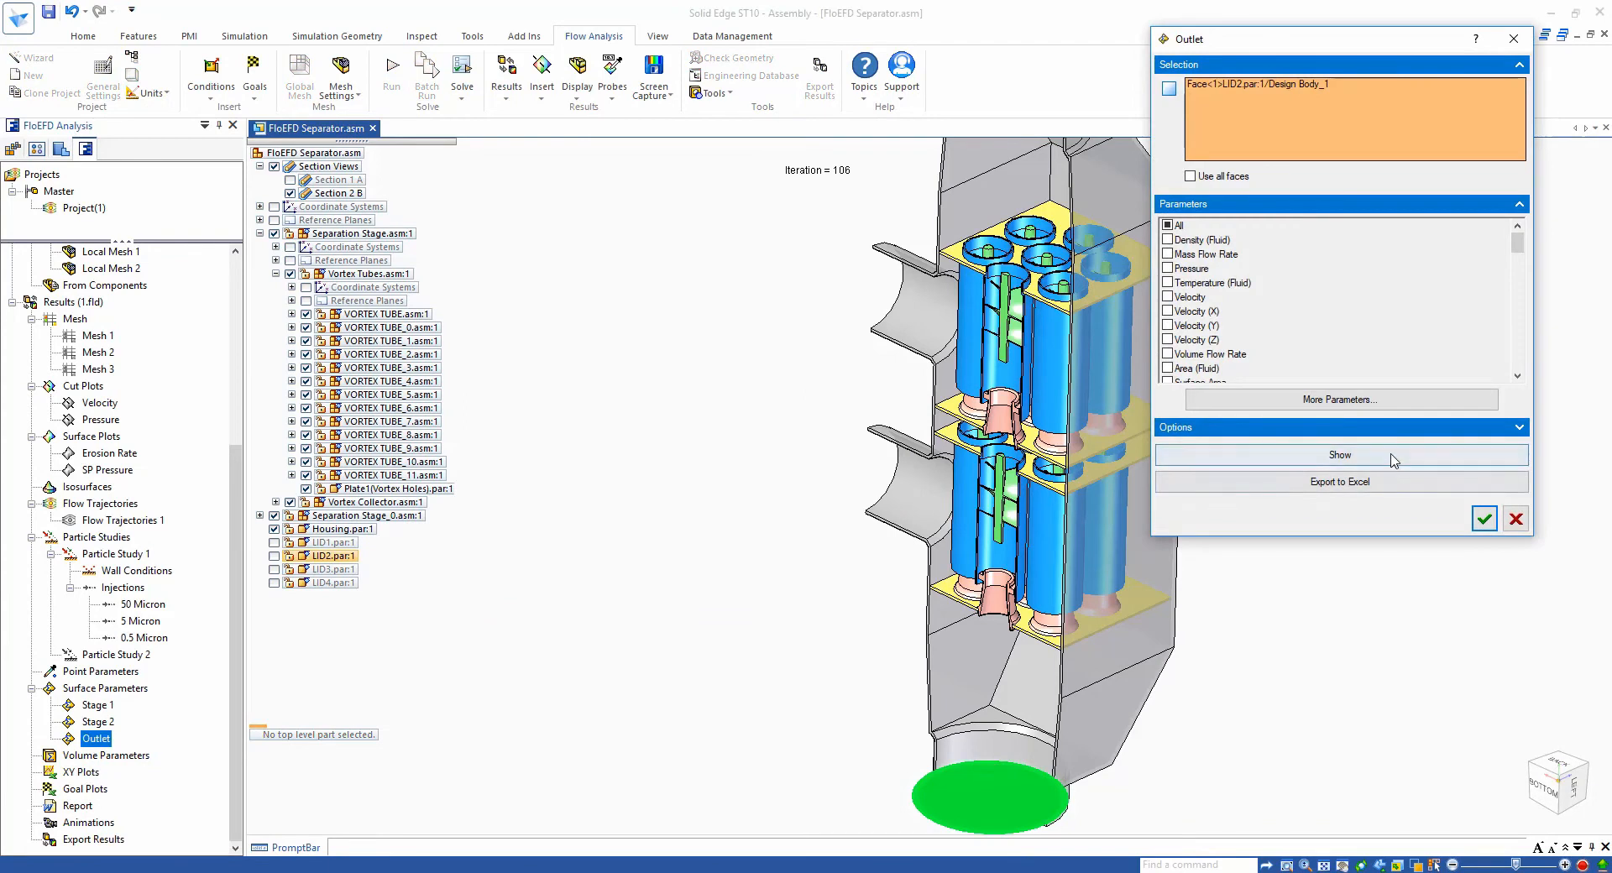
click(1389, 457)
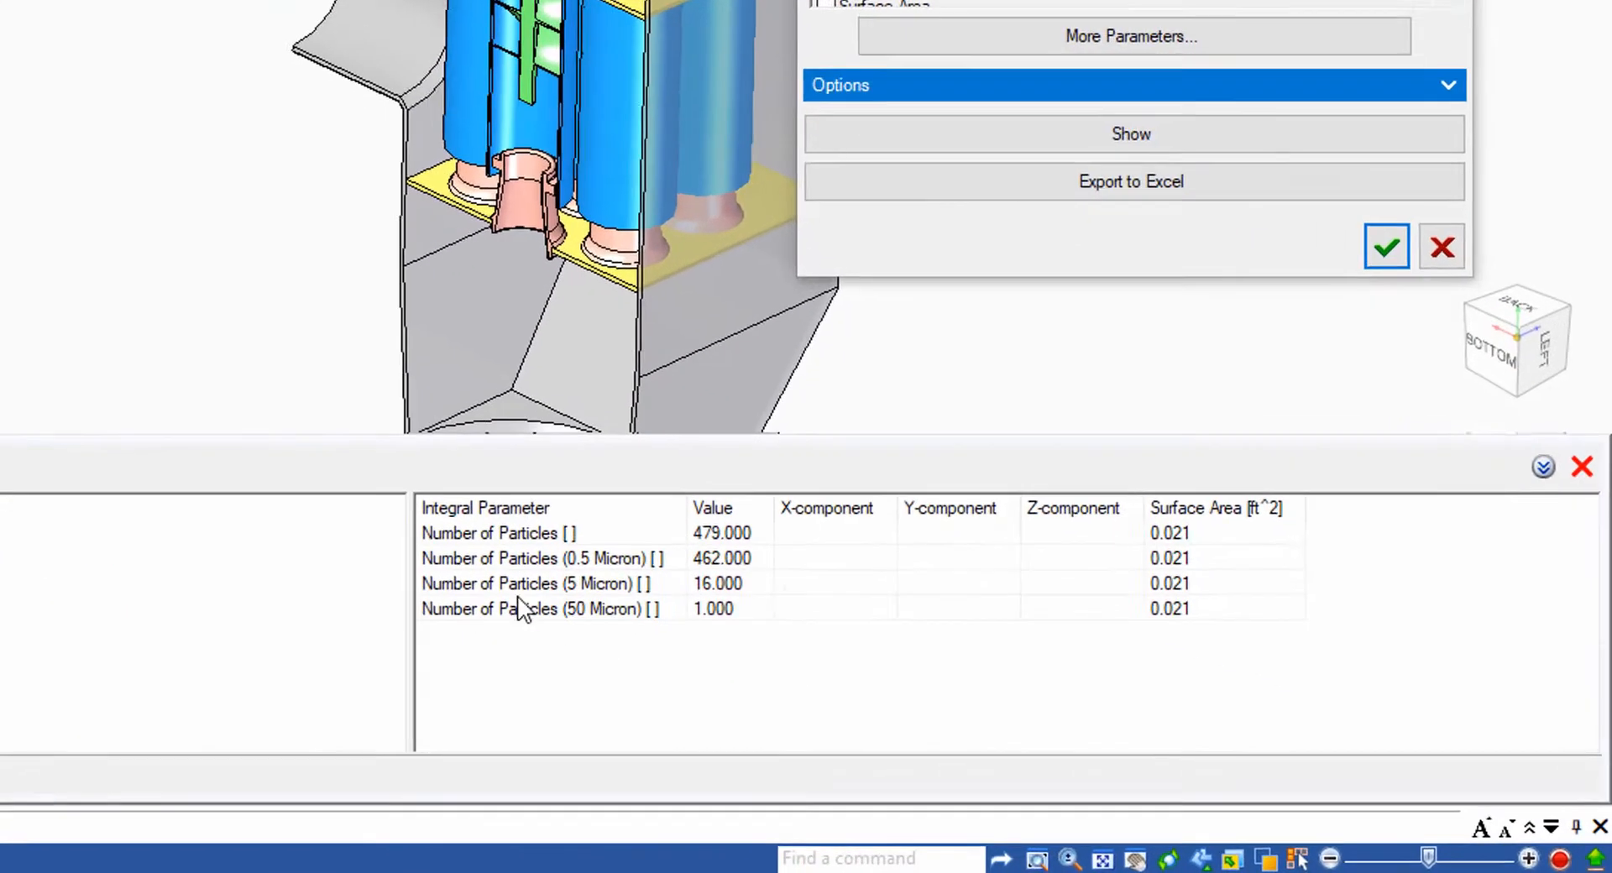
click(722, 558)
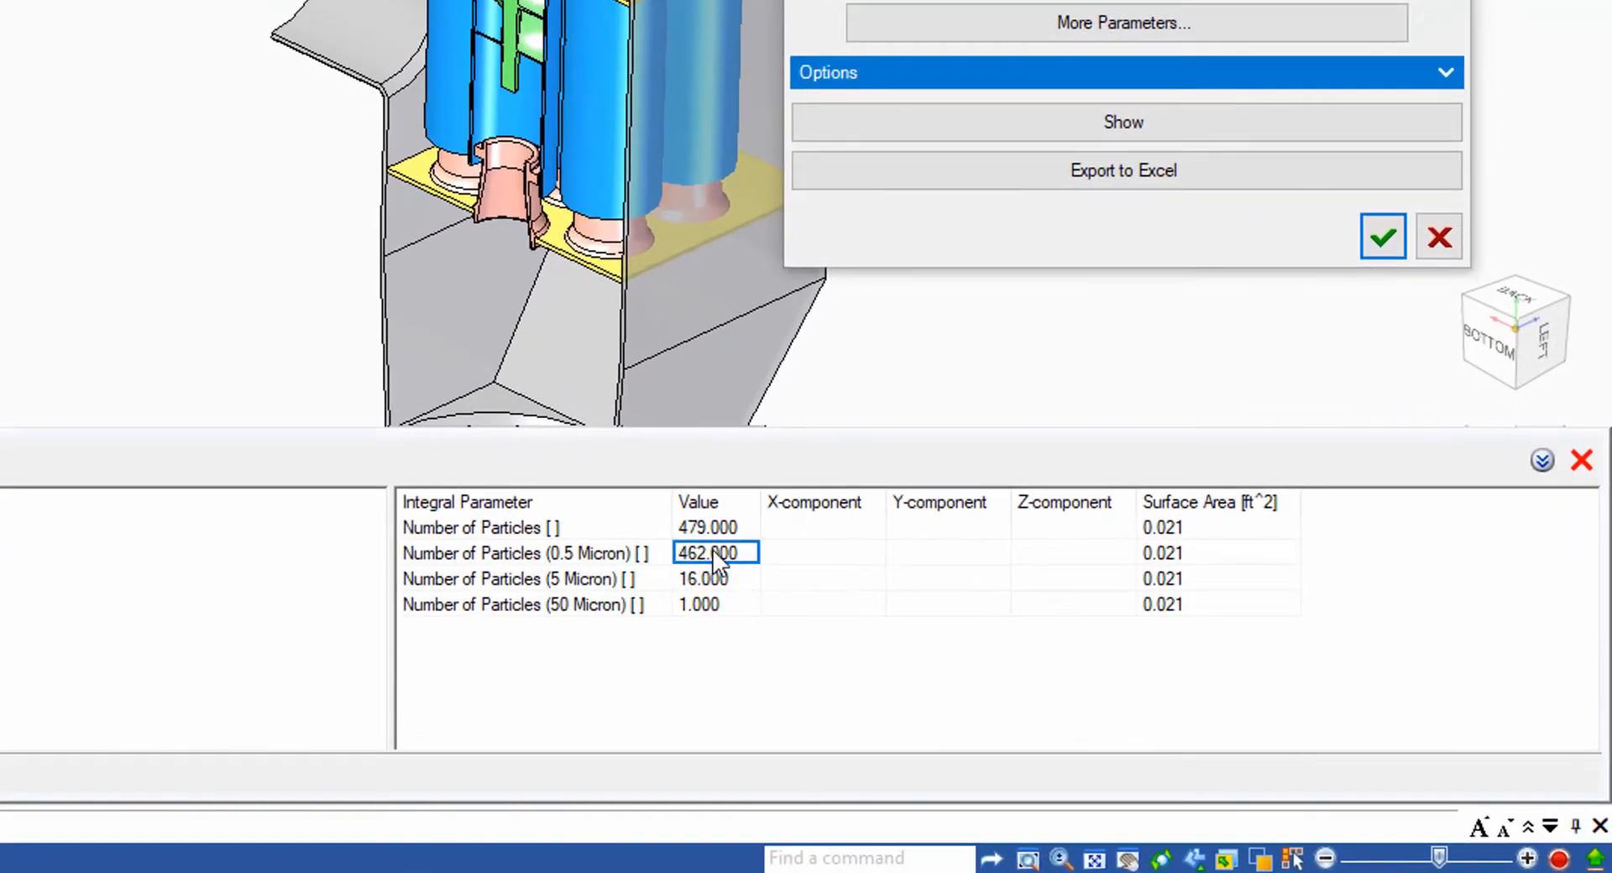
click(724, 611)
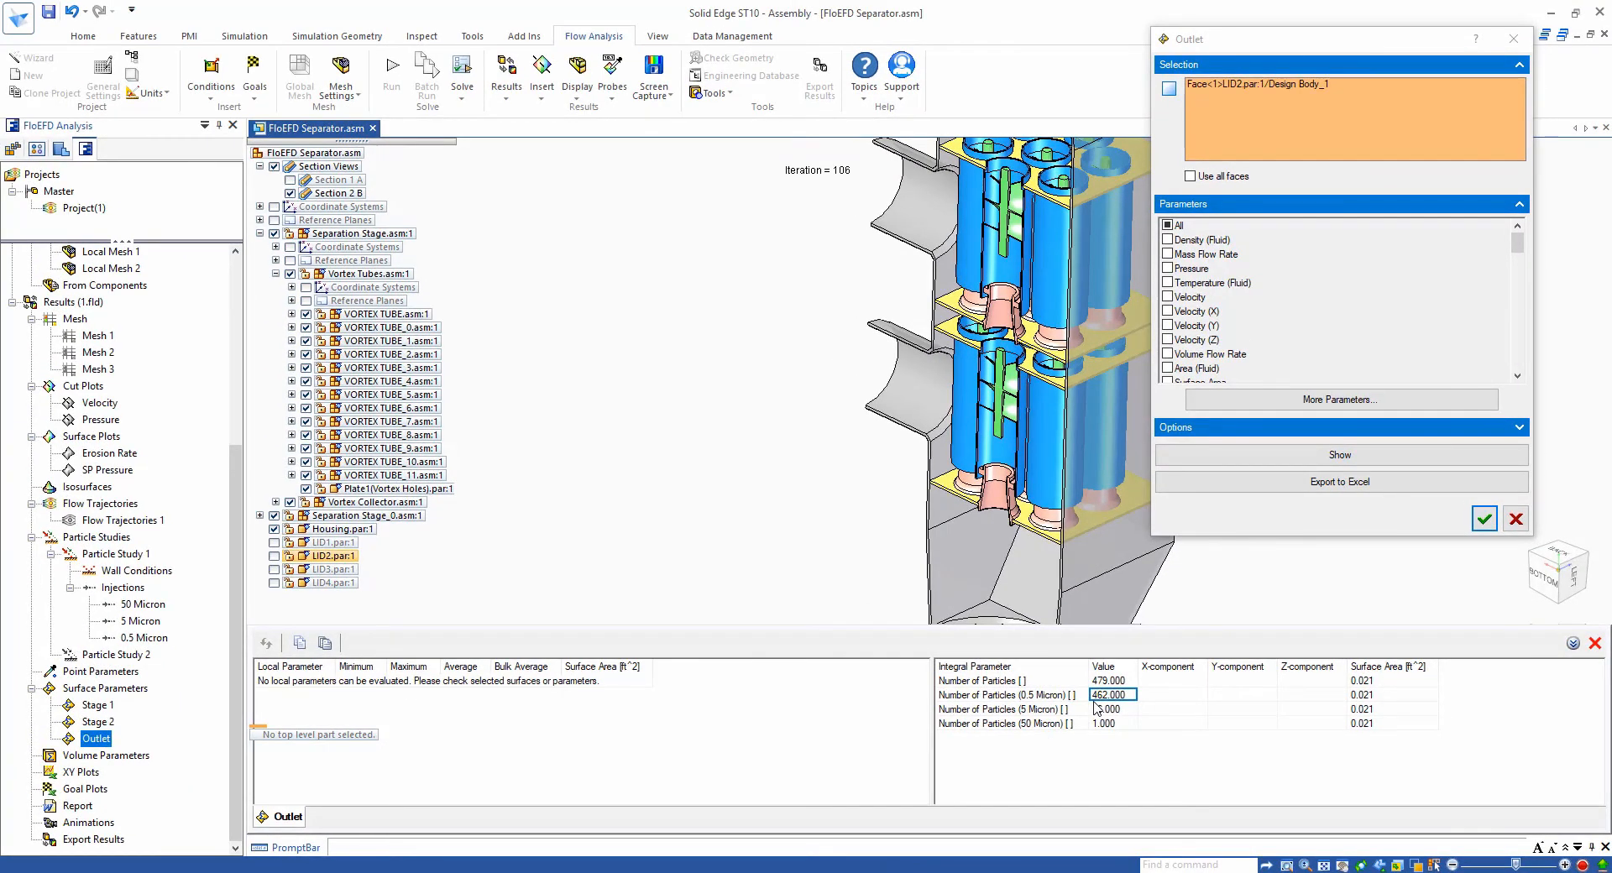
click(1483, 521)
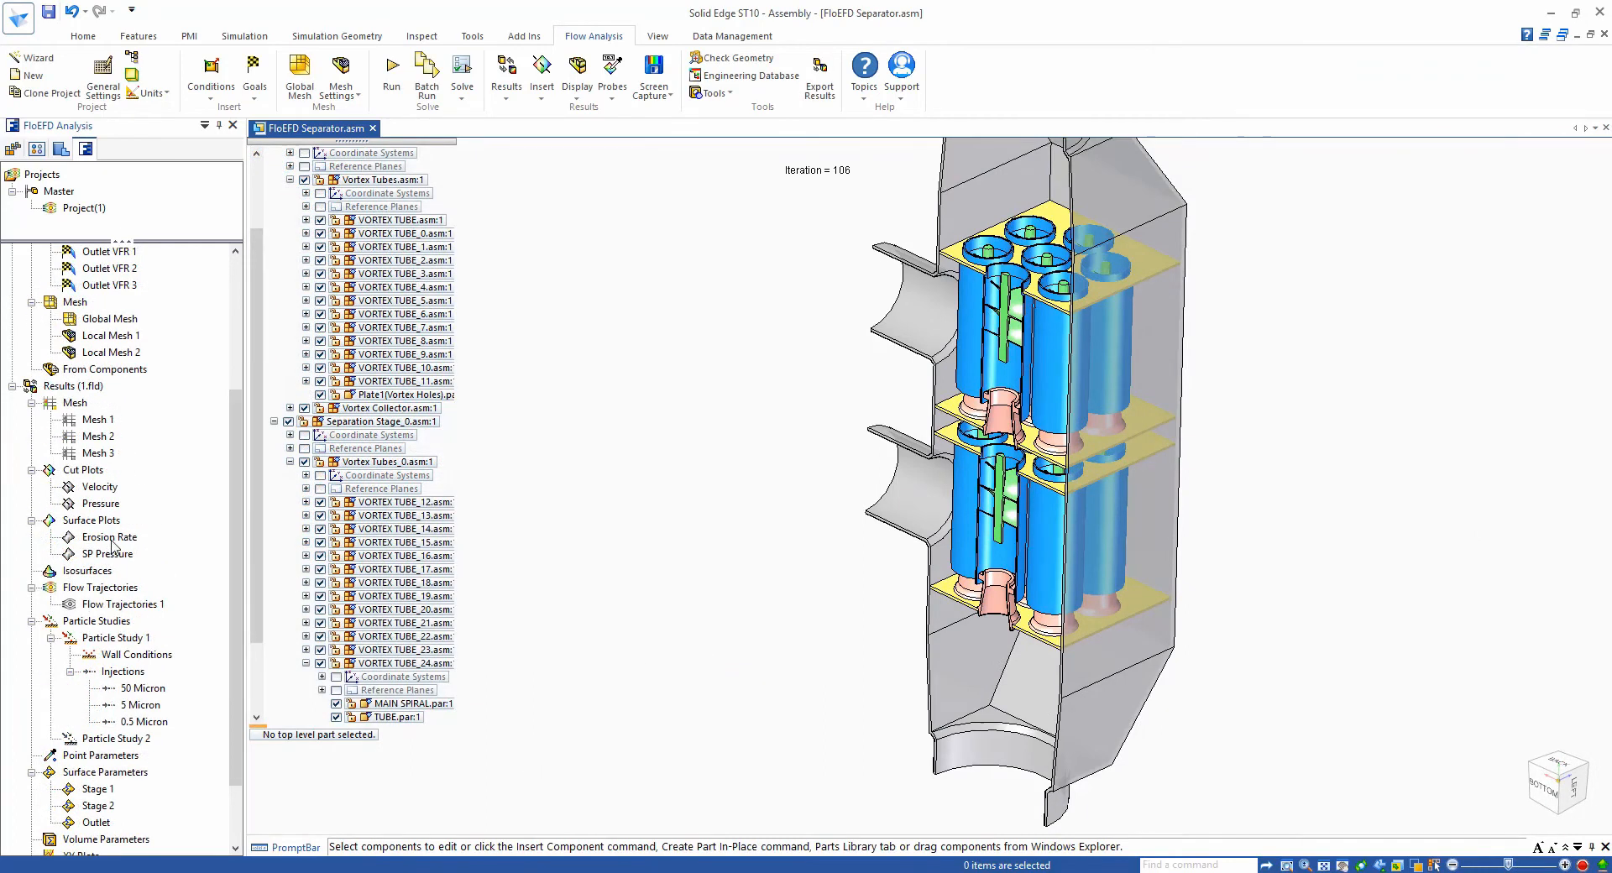
- Show the Erosion Rate surface plot and turn off the model geometry display to examine the vortex spirals
click(109, 537)
right_click(126, 539)
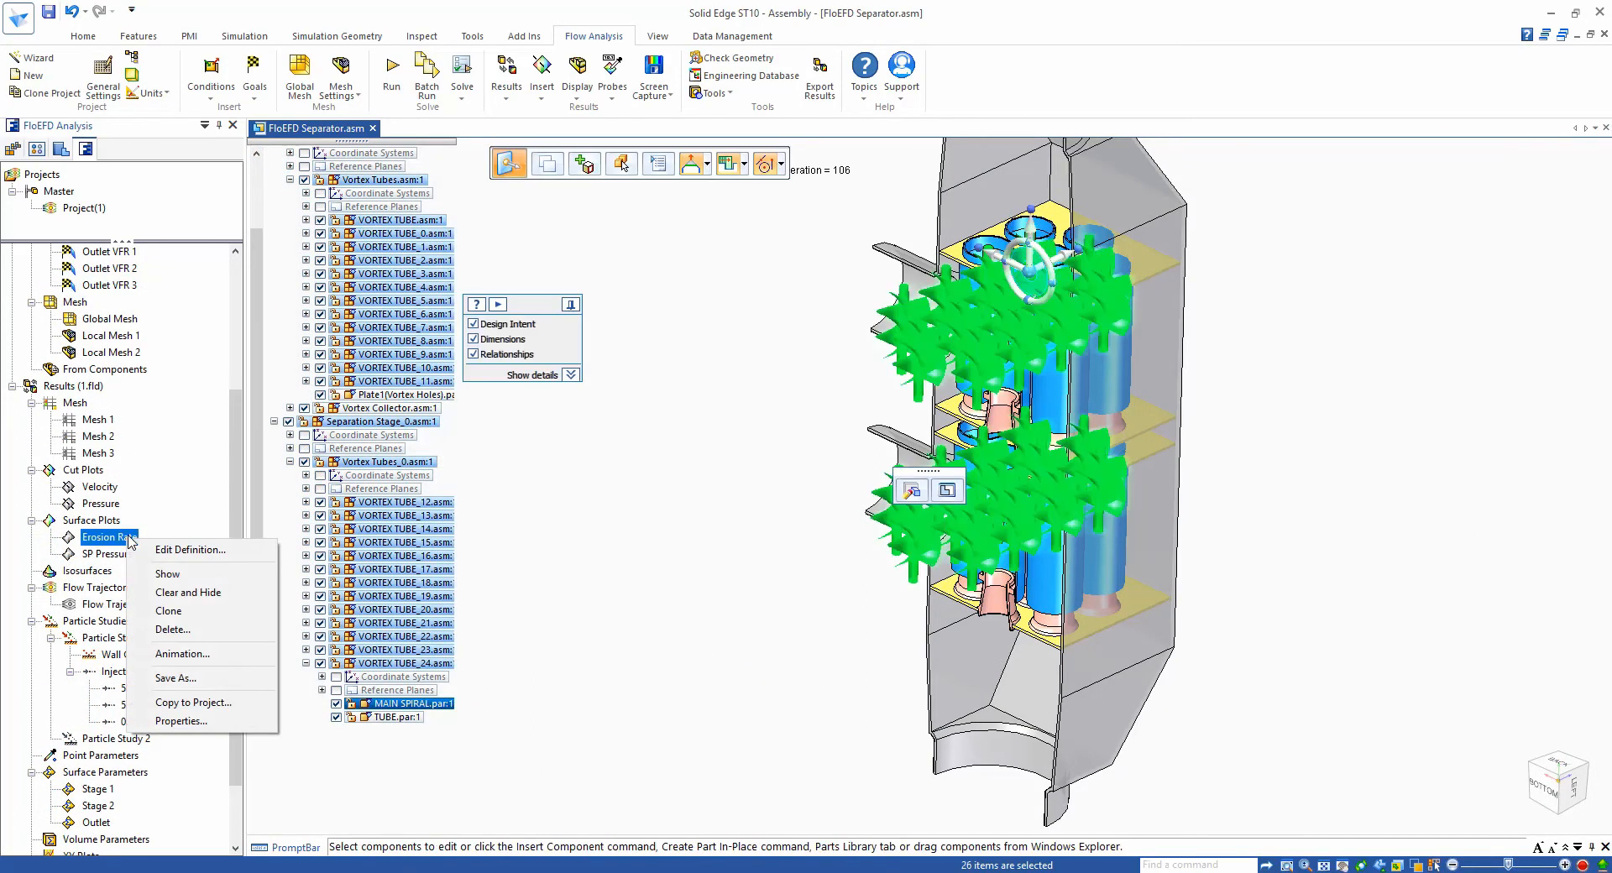
click(167, 574)
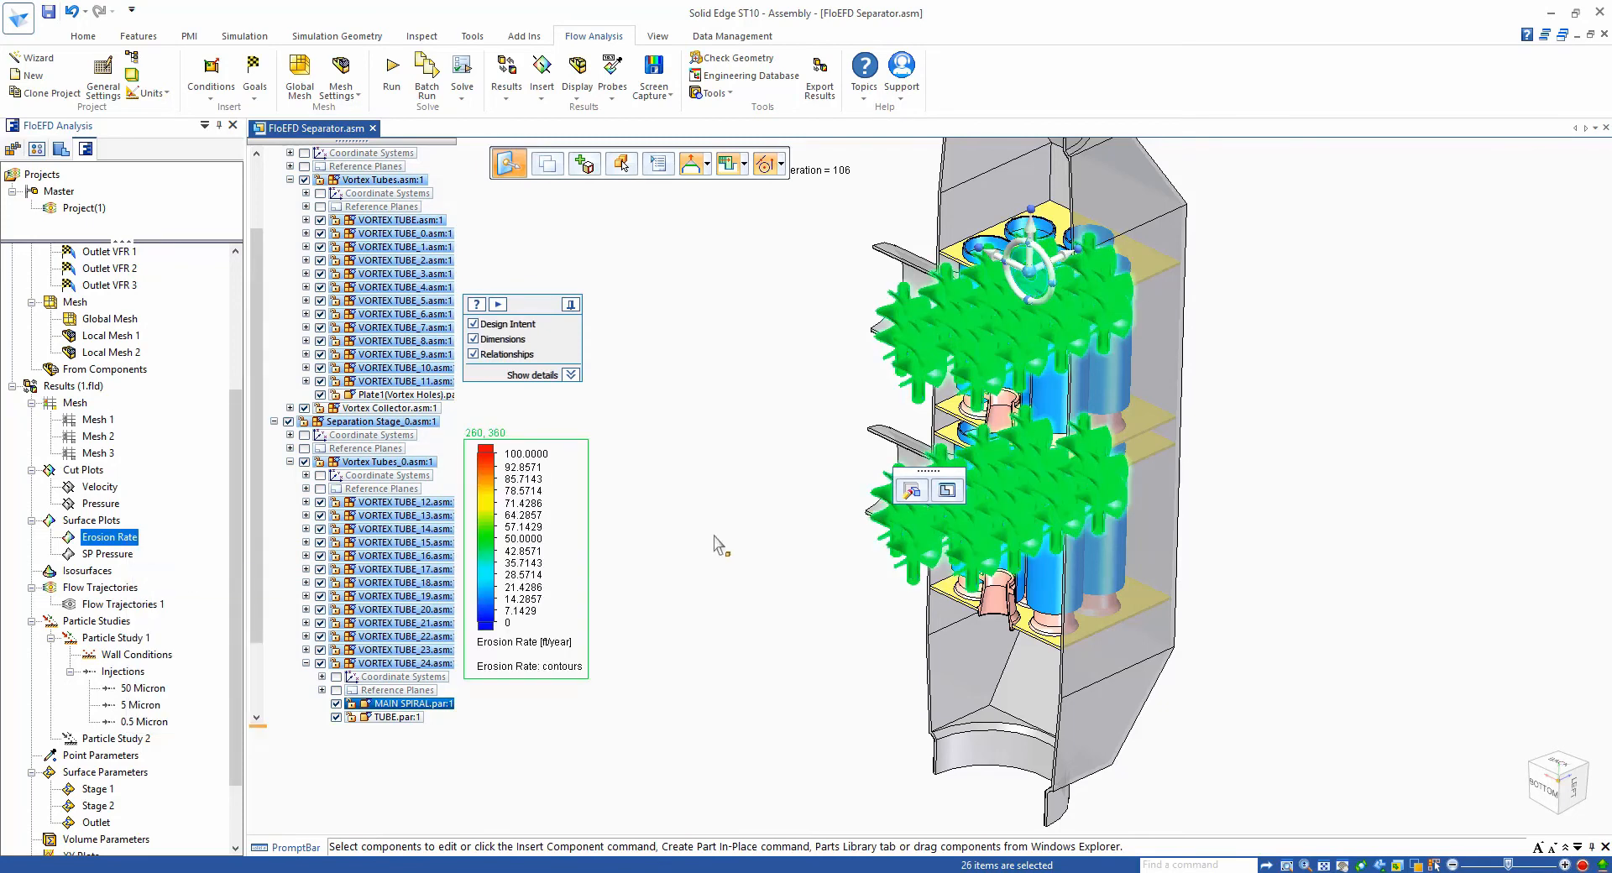
click(579, 76)
click(596, 115)
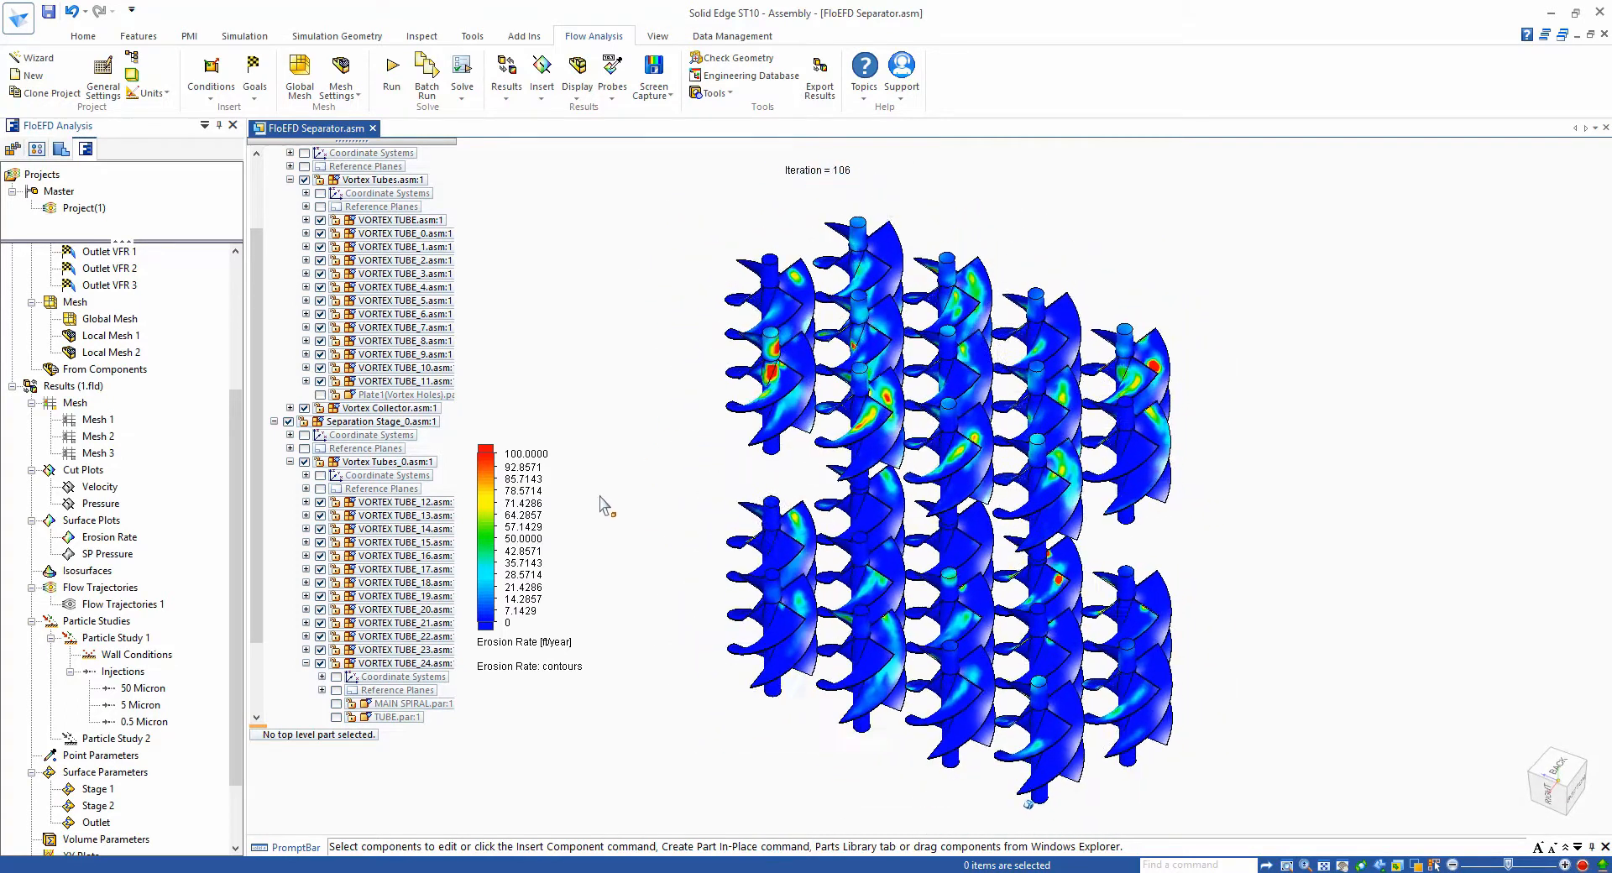
- Turn the model geometry display back on to show the complete separator assembly
click(577, 77)
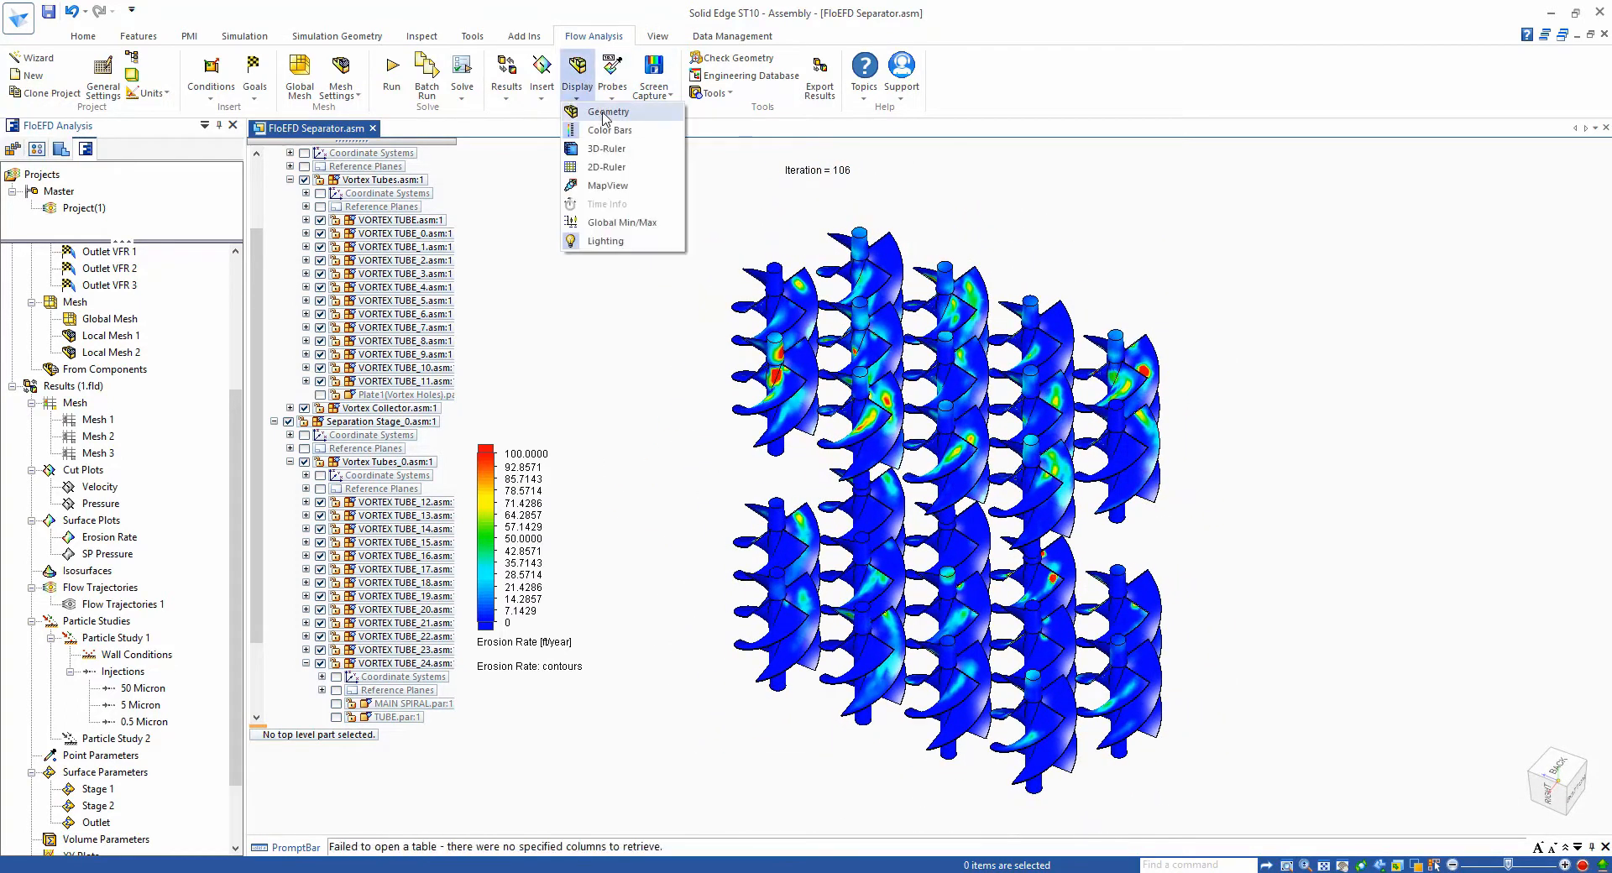
click(598, 136)
drag(236, 668, 231, 746)
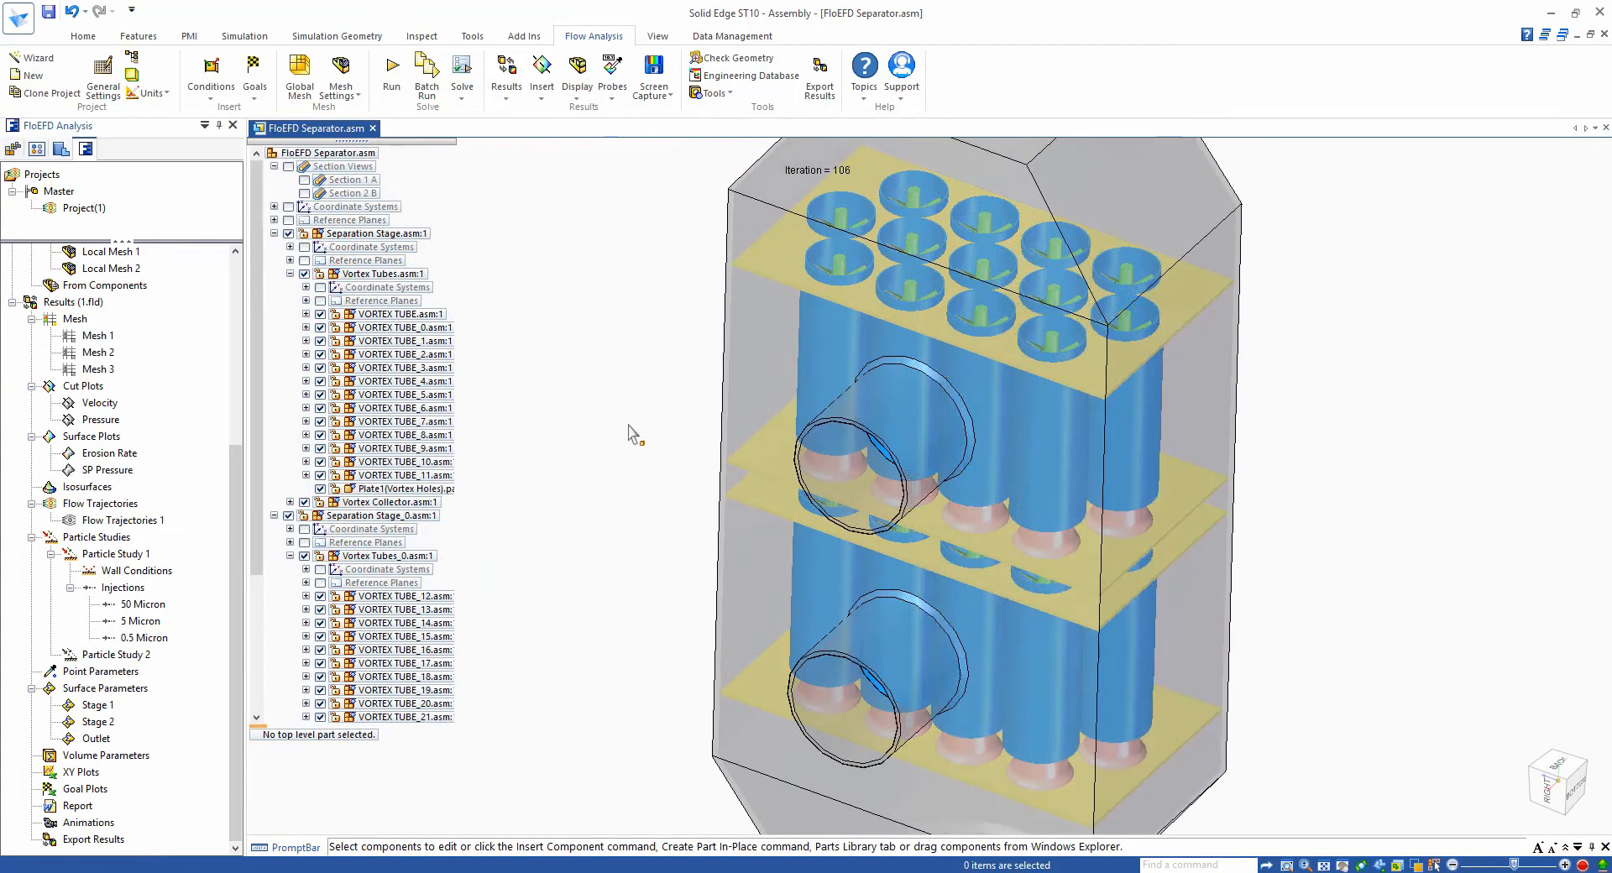